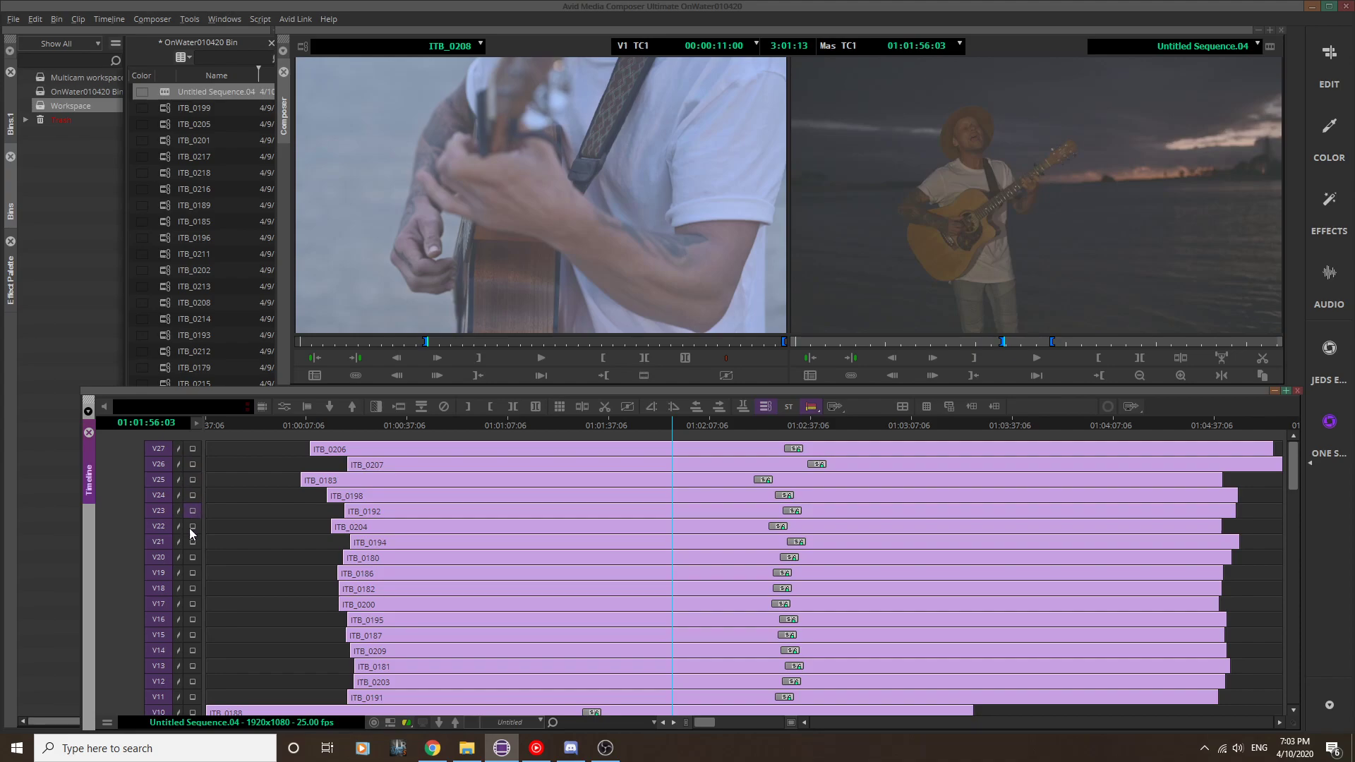
Step: Monitor video tracks V21, V20 and V27 one after another to compare the camera angles at the current frame
click(192, 541)
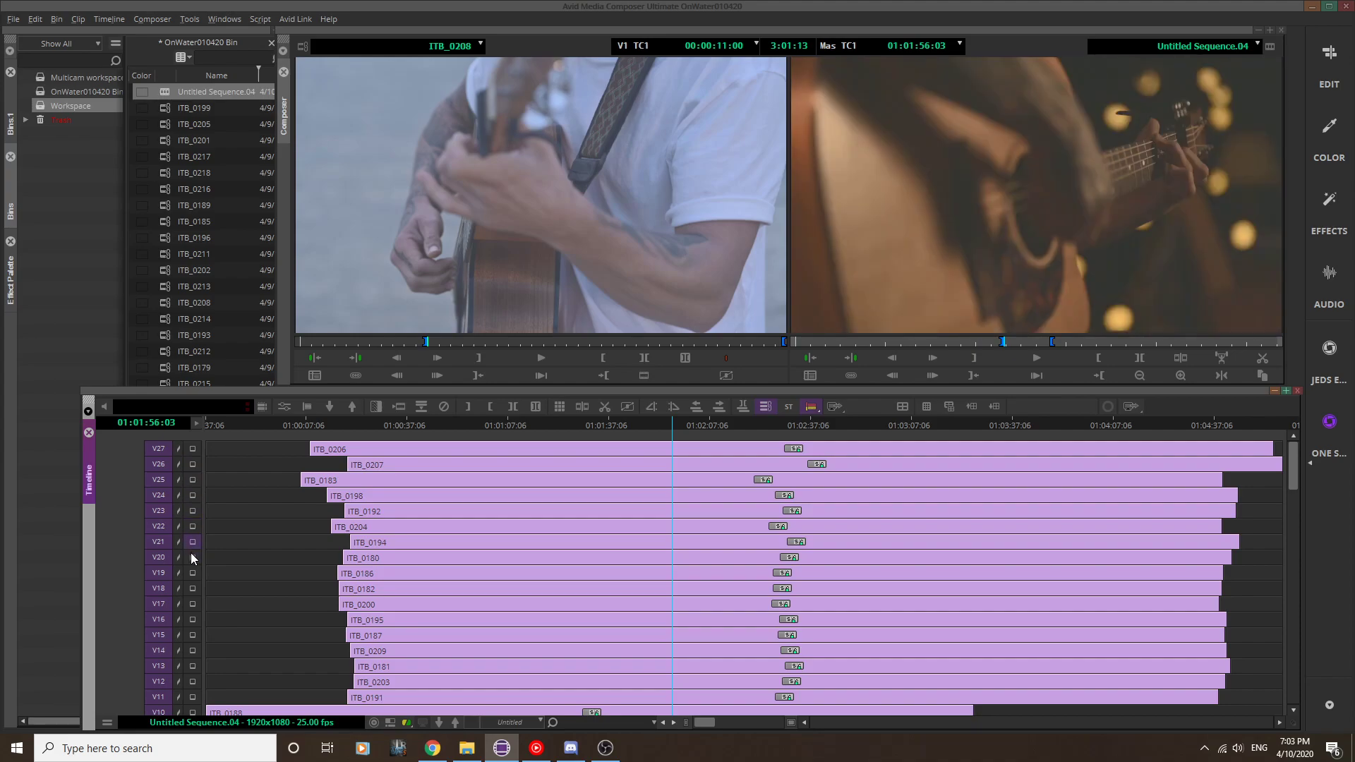
click(192, 557)
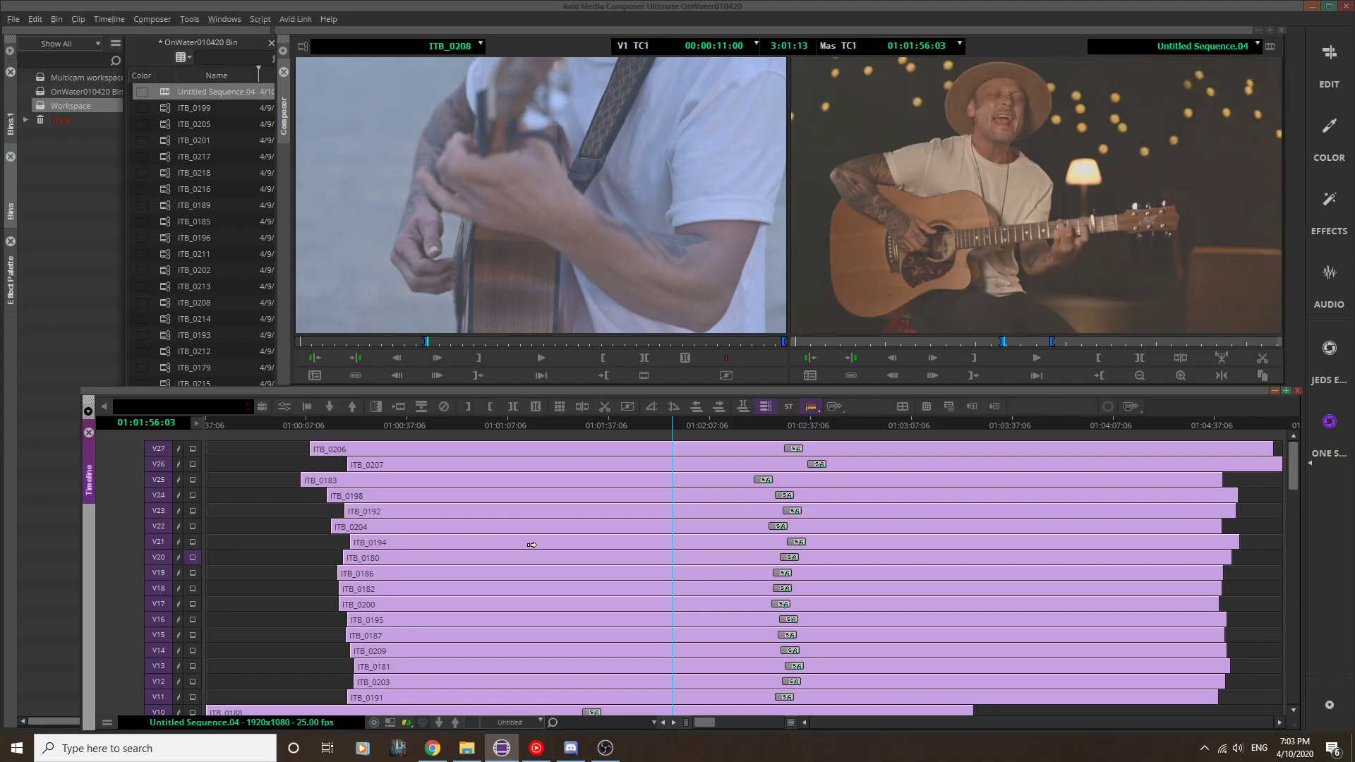
click(193, 450)
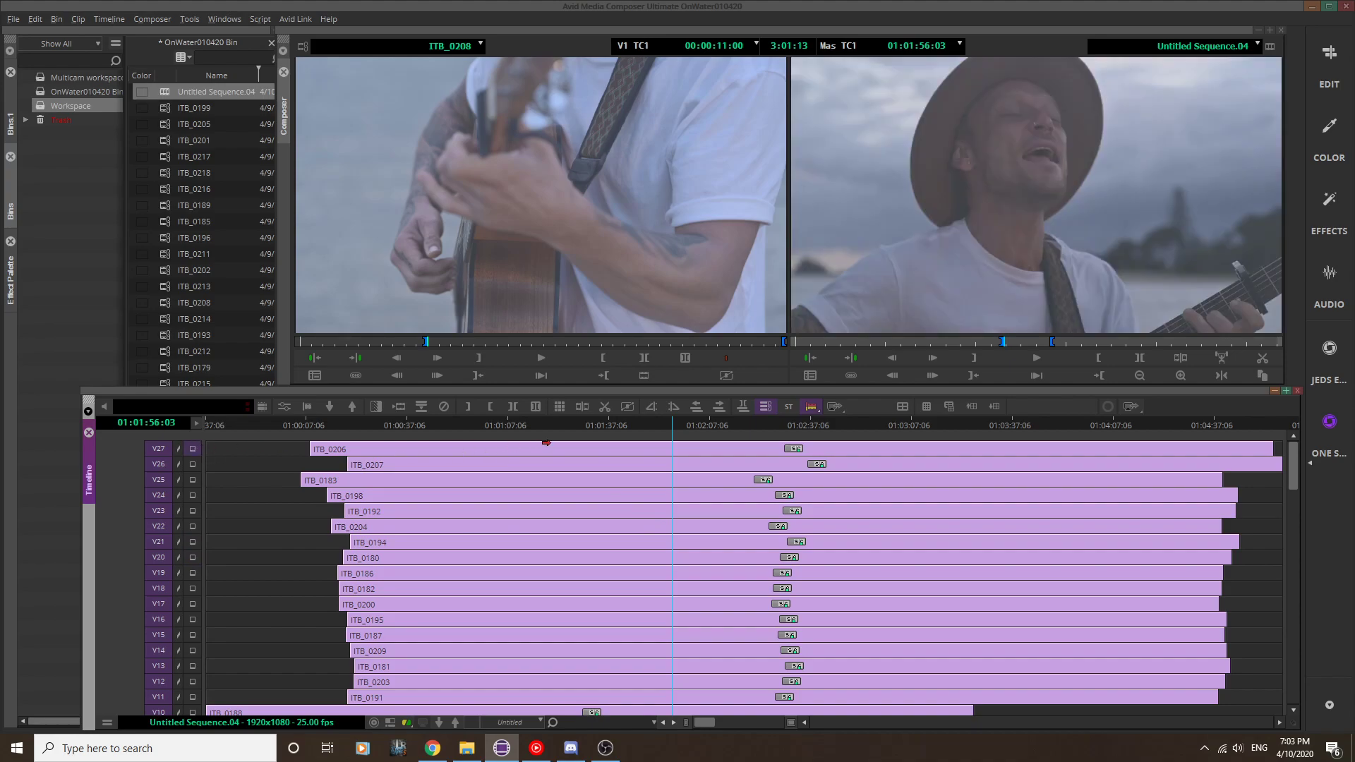
Step: Examine the stacked video and audio tracks of the synced sequence from V27 down to A54
scroll(546, 442, down, 3)
scroll(546, 443, down, 2)
scroll(367, 441, down, 3)
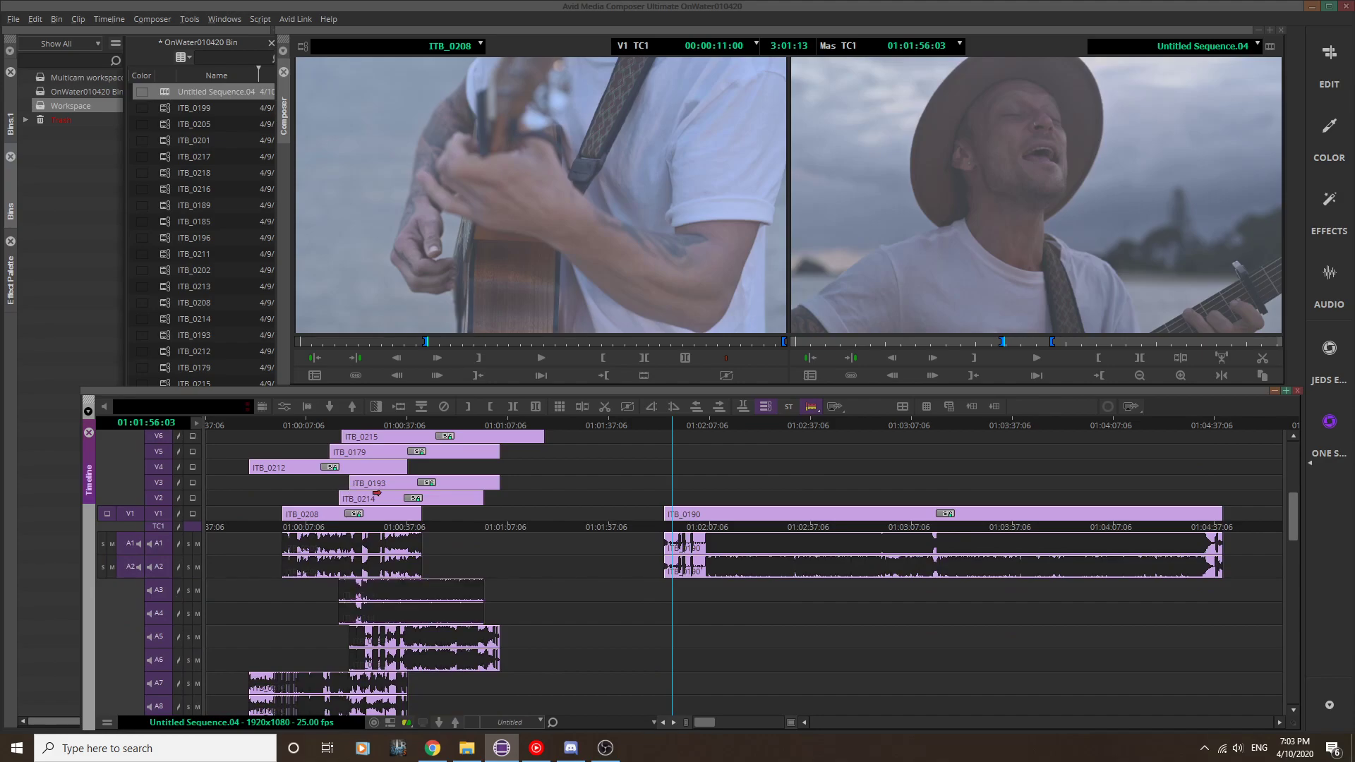
scroll(728, 460, down, 2)
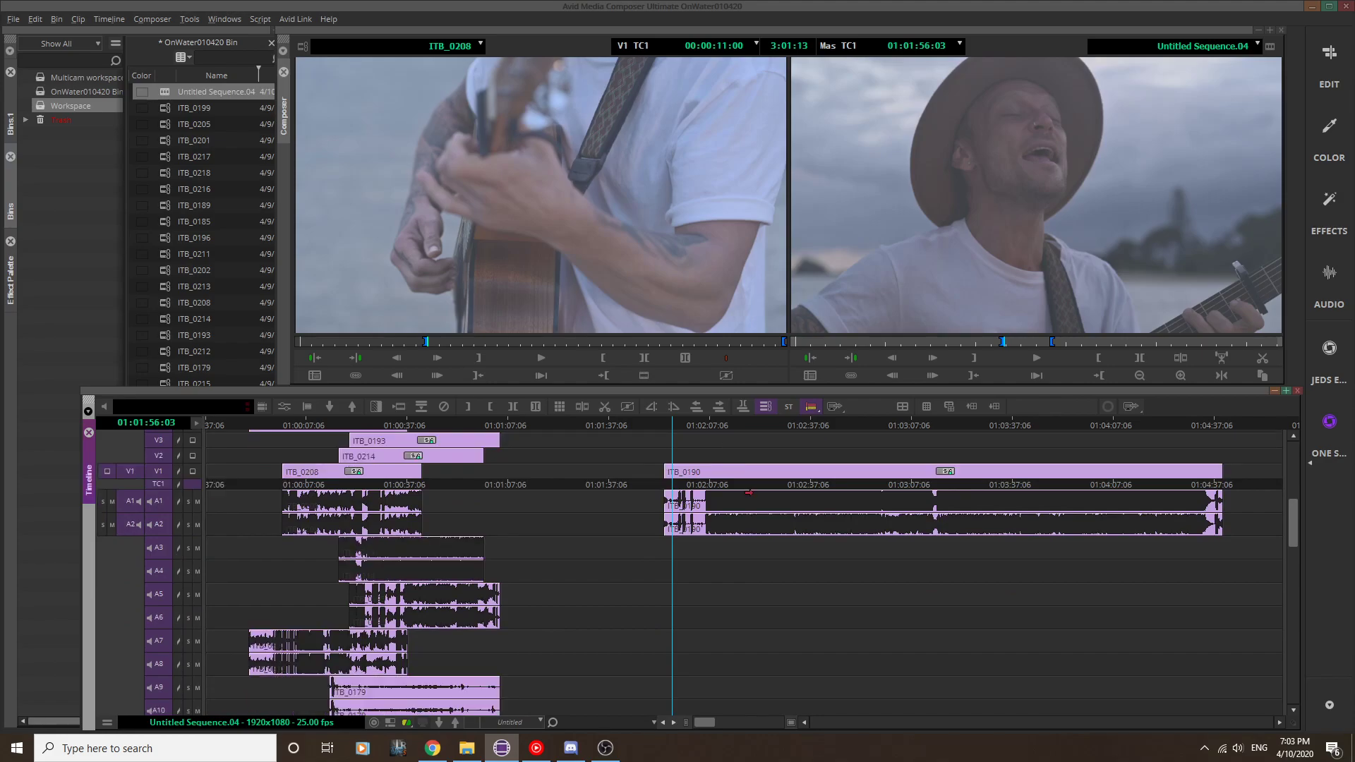
scroll(790, 452, up, 6)
scroll(784, 453, down, 6)
scroll(777, 452, down, 5)
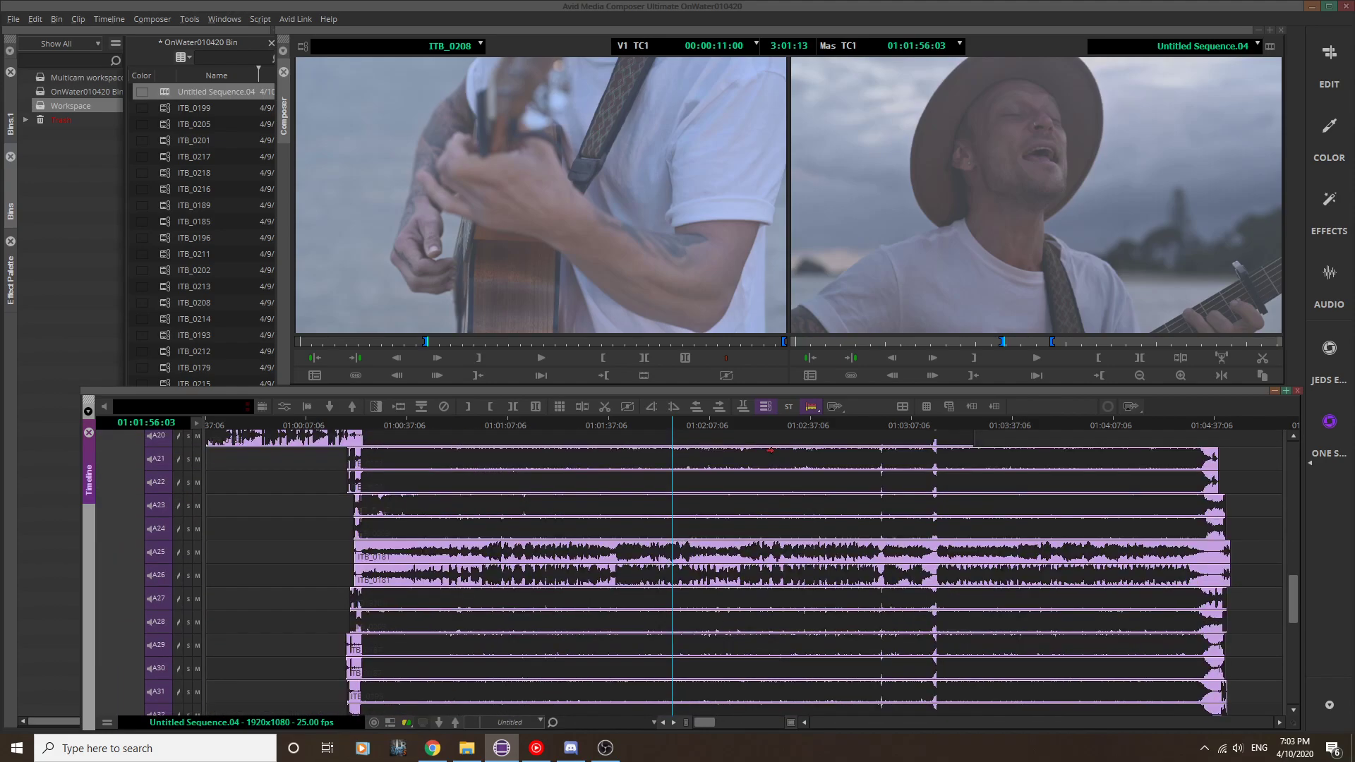
scroll(763, 445, down, 10)
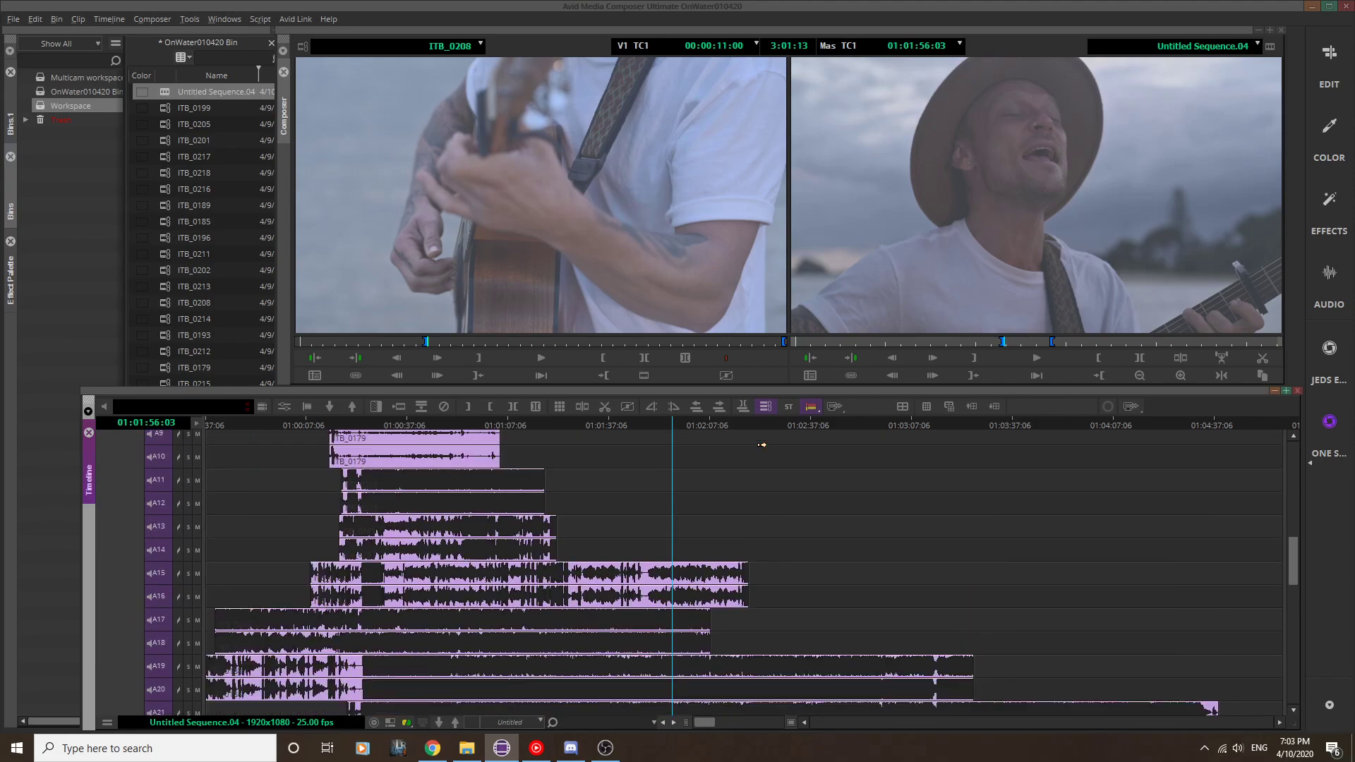
scroll(763, 445, down, 7)
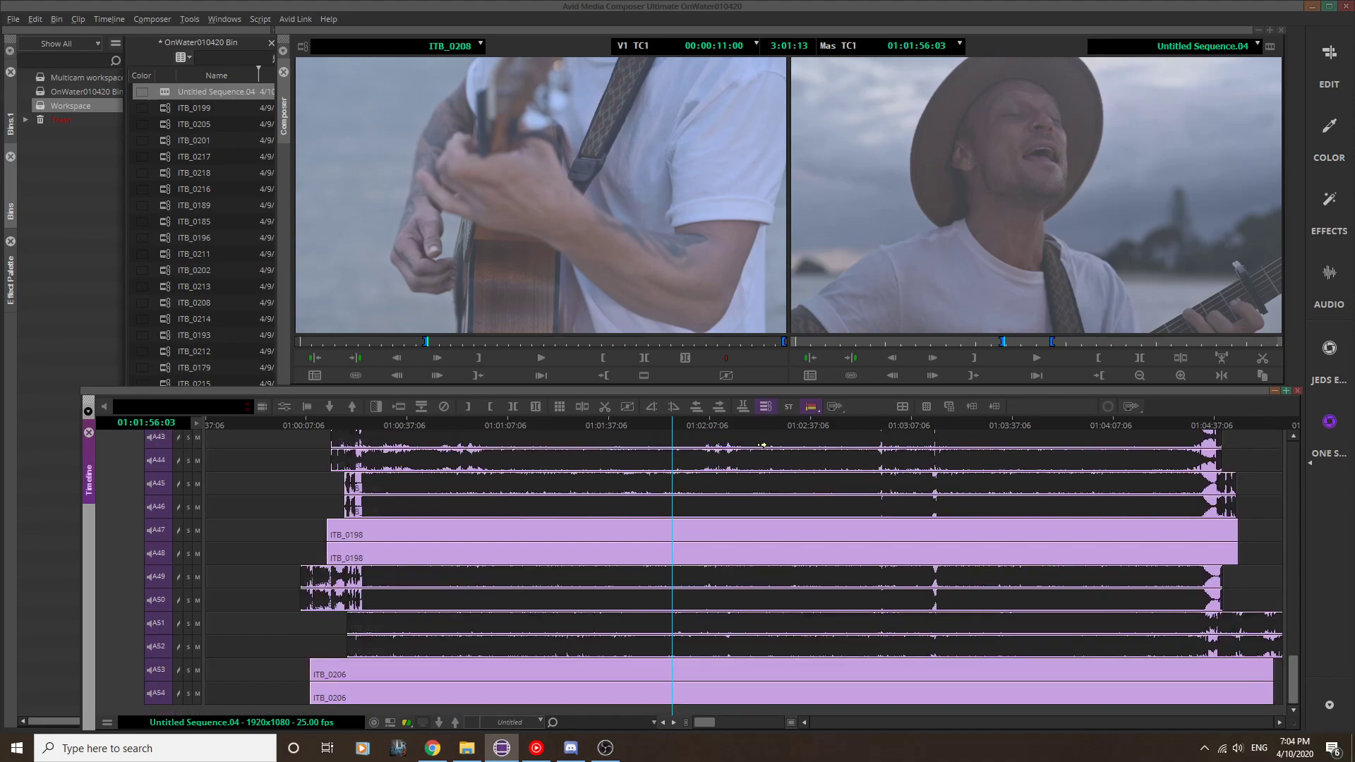
scroll(763, 445, up, 19)
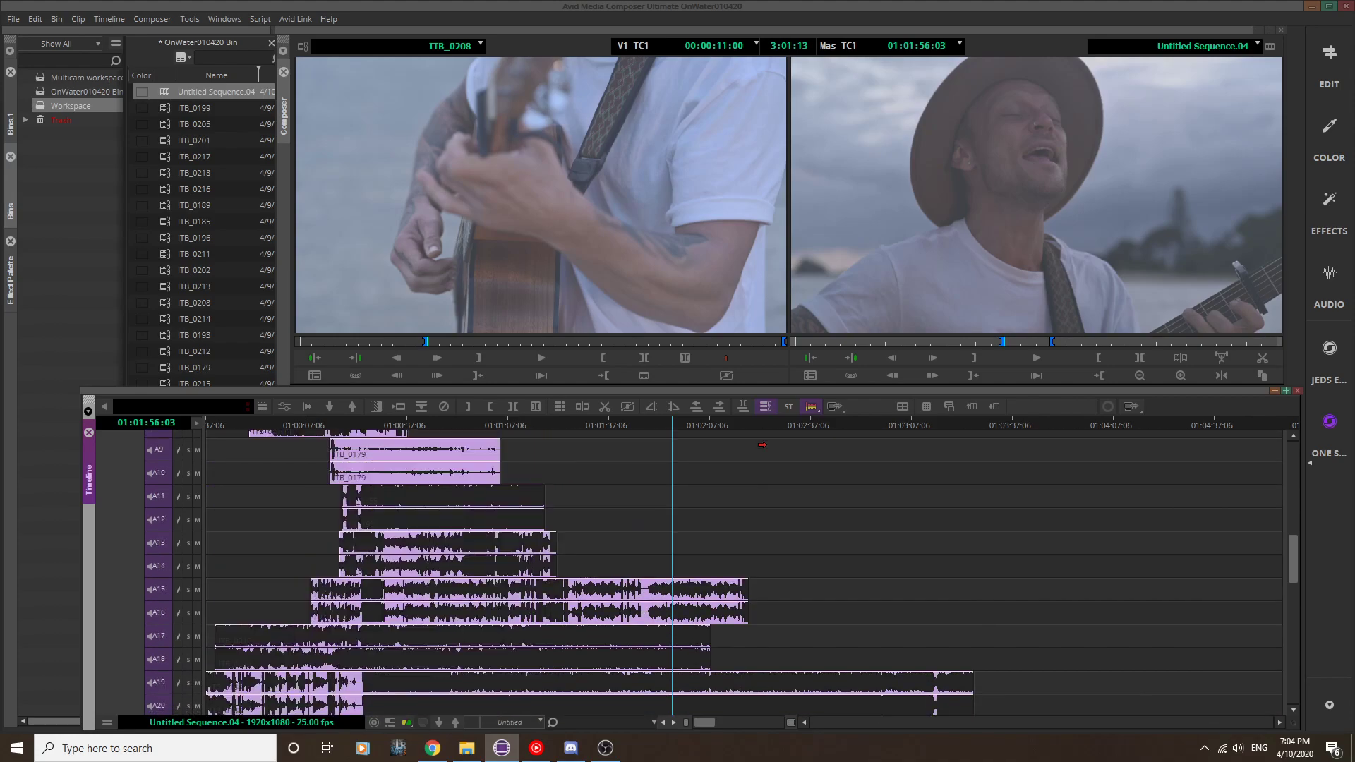
scroll(759, 444, up, 15)
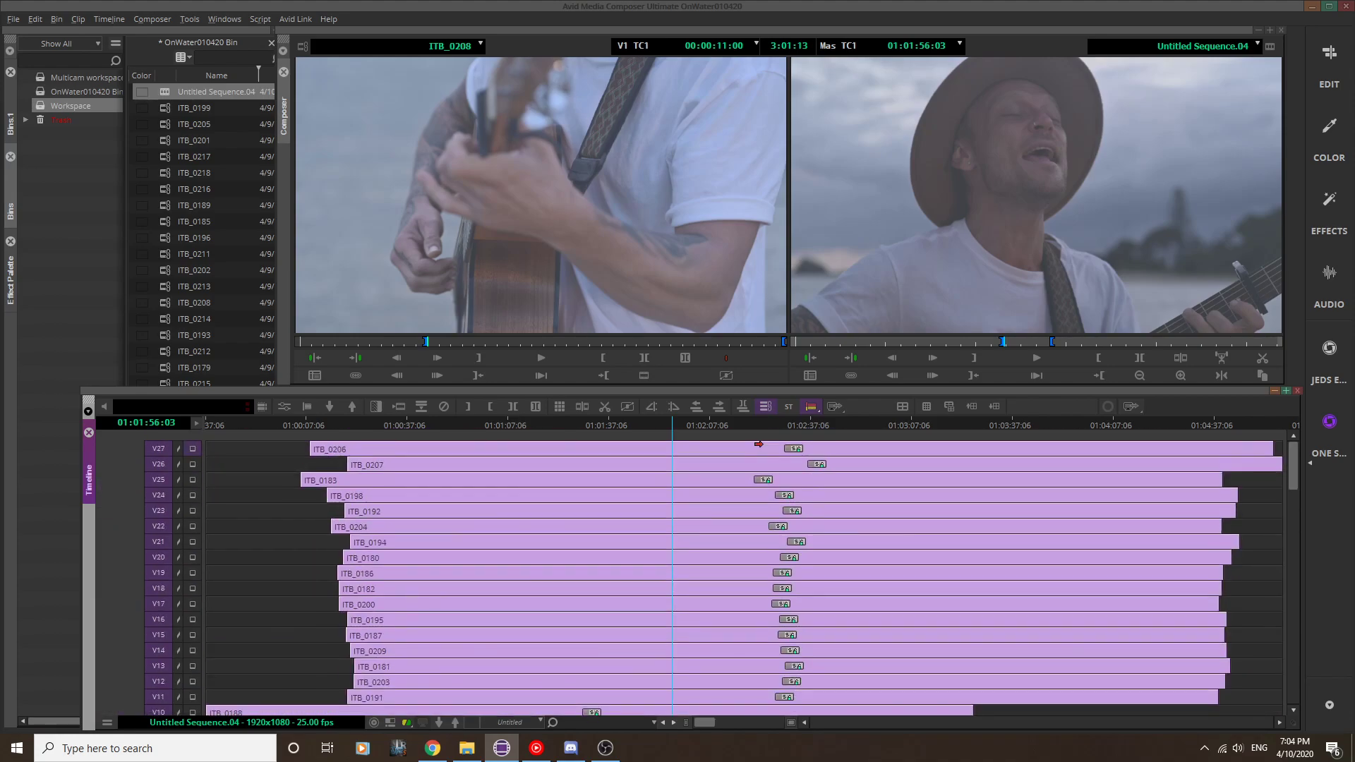
scroll(759, 444, down, 8)
scroll(758, 444, up, 8)
Step: Move the playhead back to 00:59:37:06 and create a group from the synced sequence
drag(293, 422, 164, 423)
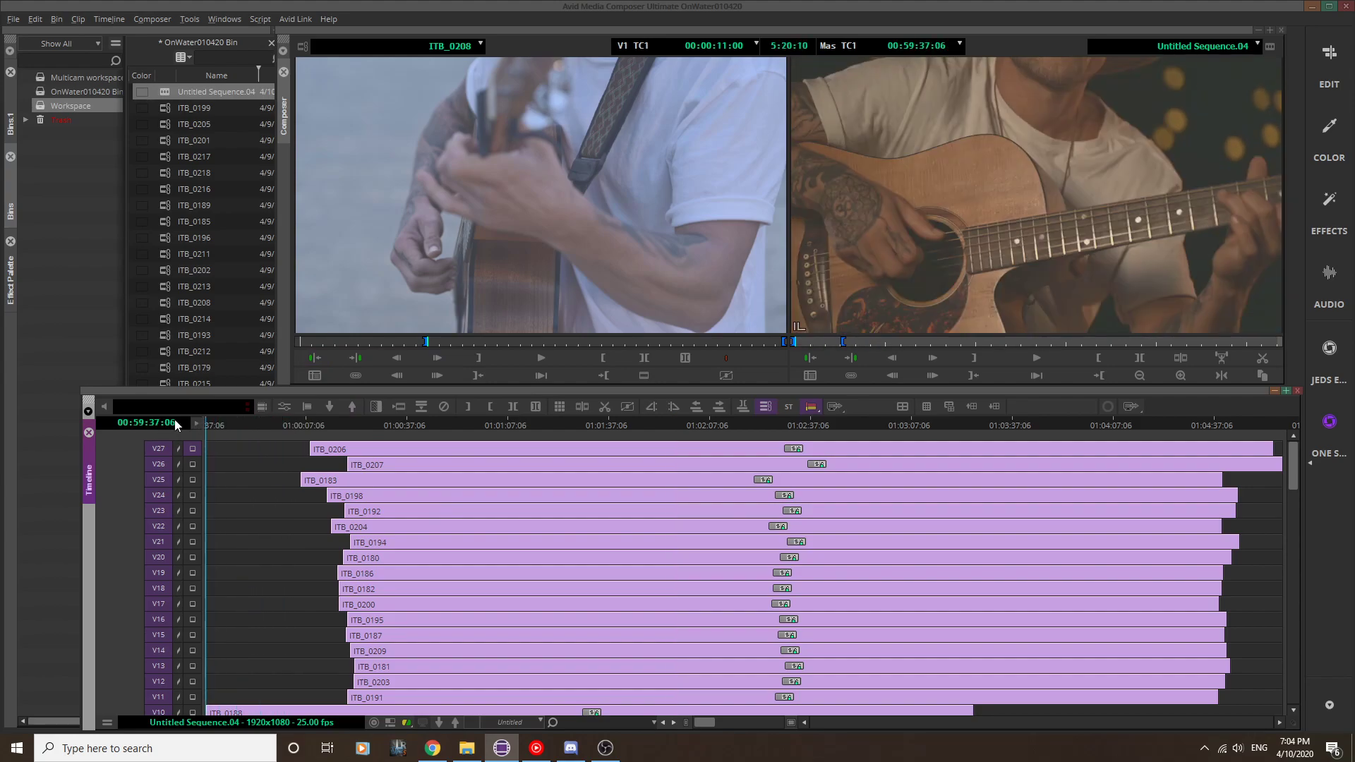
right_click(975, 263)
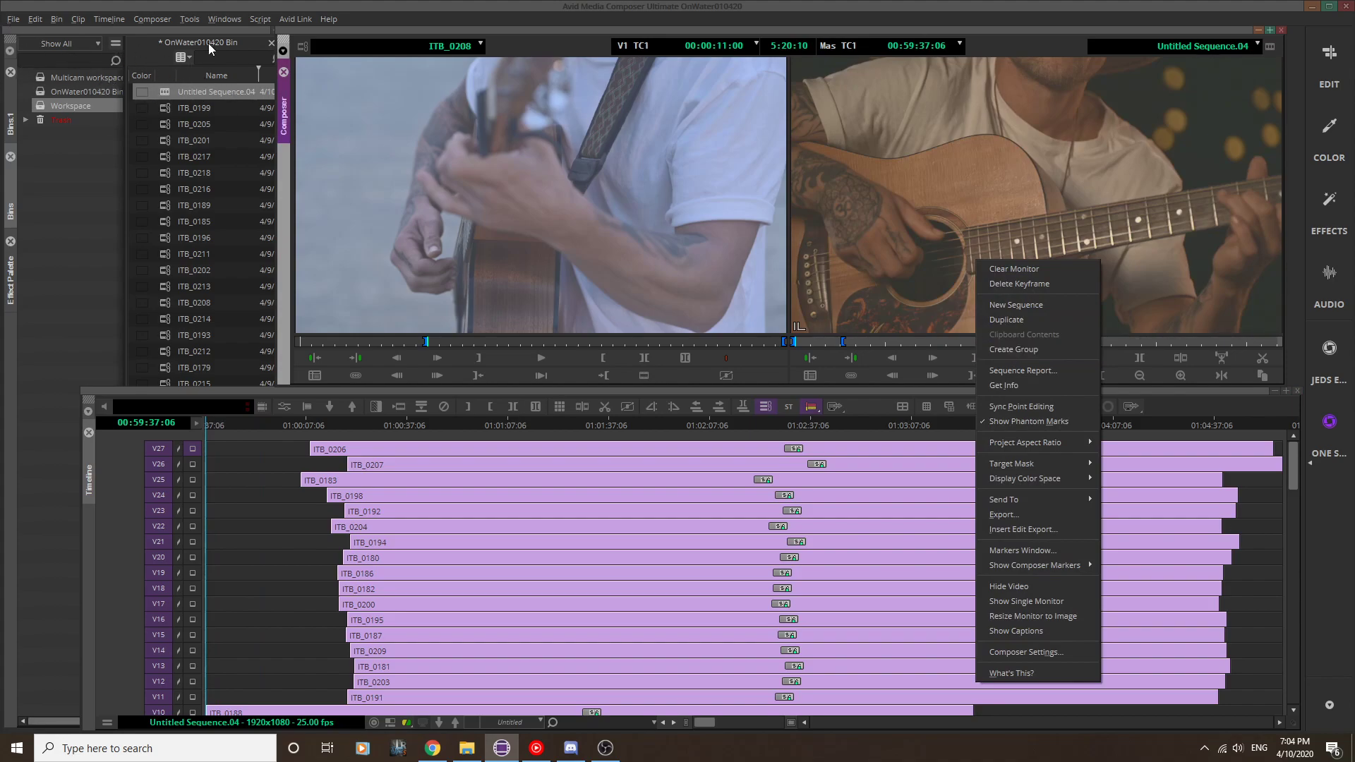
click(1019, 349)
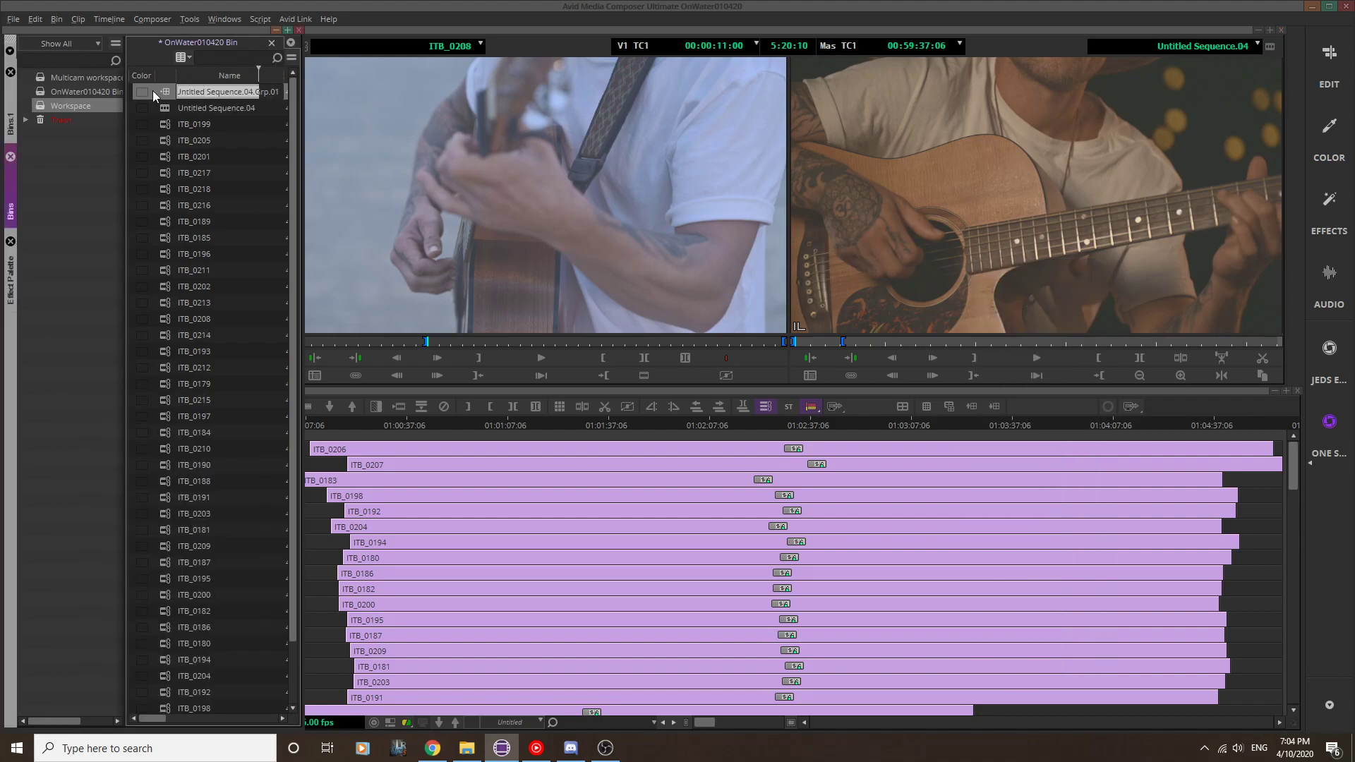
Step: Rename the new group clip as "Exemple 1" in the bin
click(181, 92)
drag(178, 91, 290, 95)
text(Exemple 1)
click(168, 94)
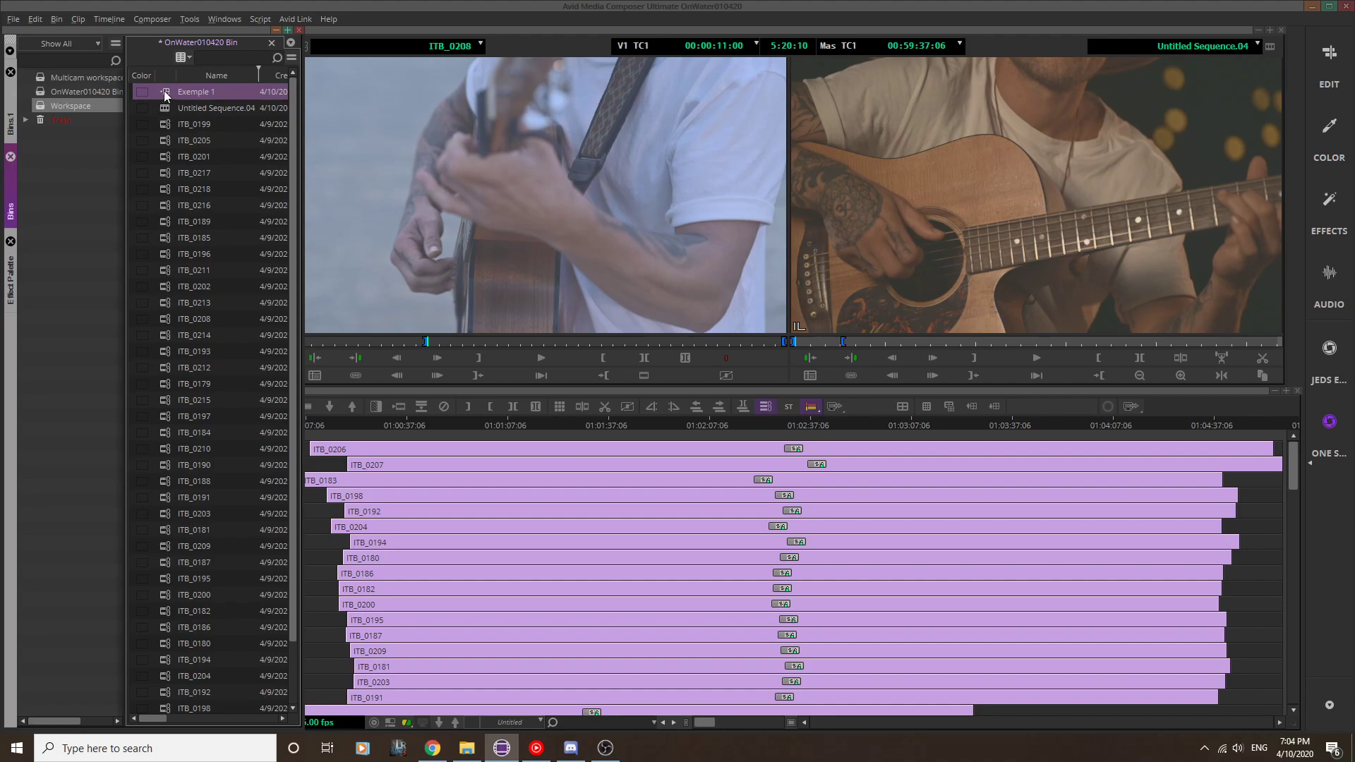
scroll(627, 460, down, 6)
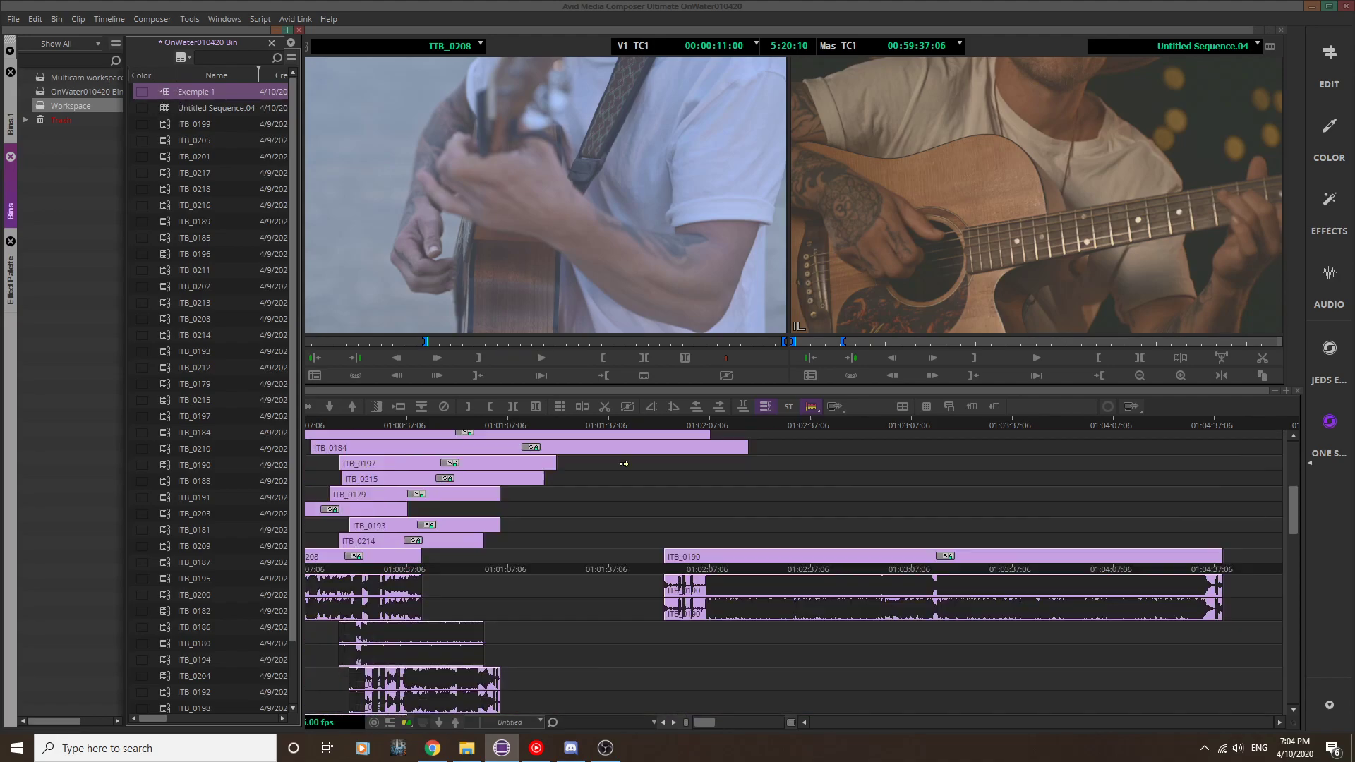
scroll(625, 464, up, 6)
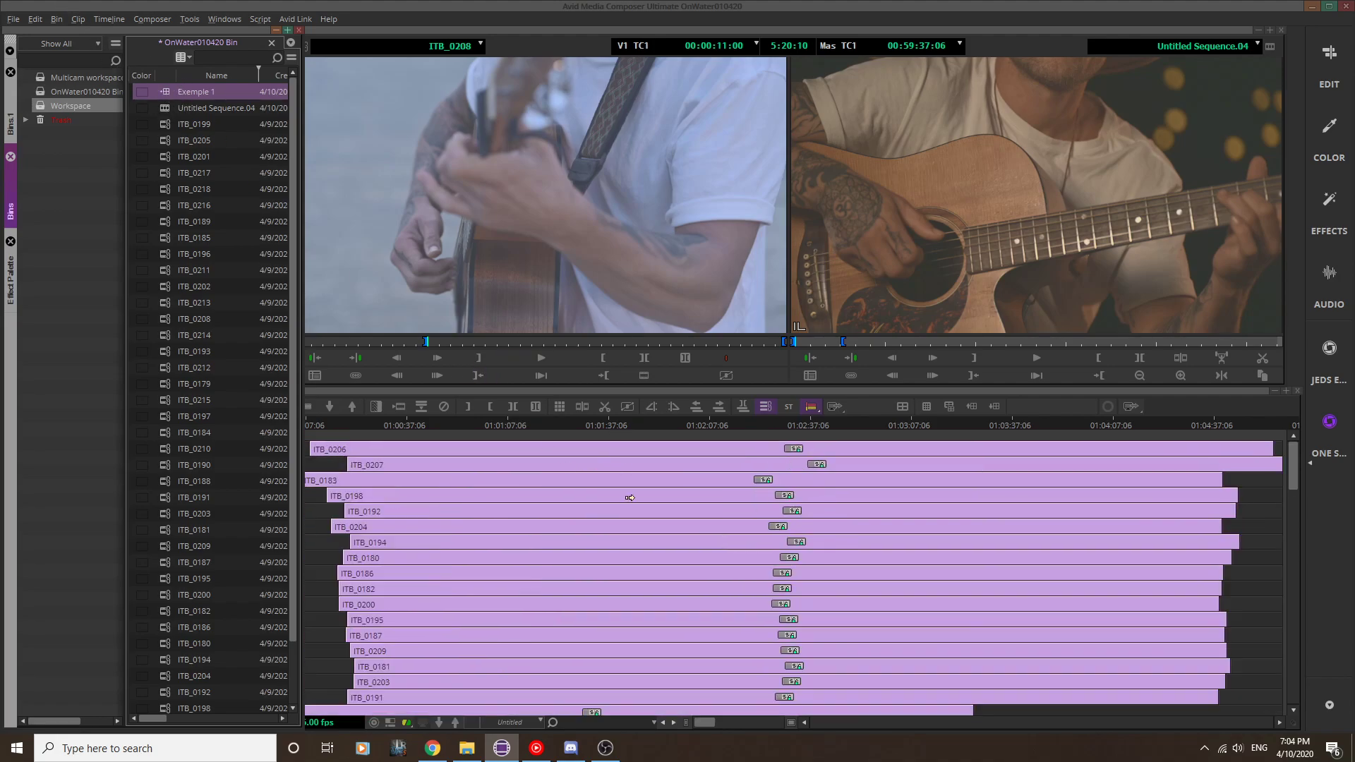
scroll(573, 469, down, 4)
scroll(574, 469, down, 2)
scroll(593, 452, up, 6)
Step: Open the Workspace bin in a separate window beside OnWater010420 Bin, and move the Exemple 1 group clip into it
drag(300, 98, 583, 108)
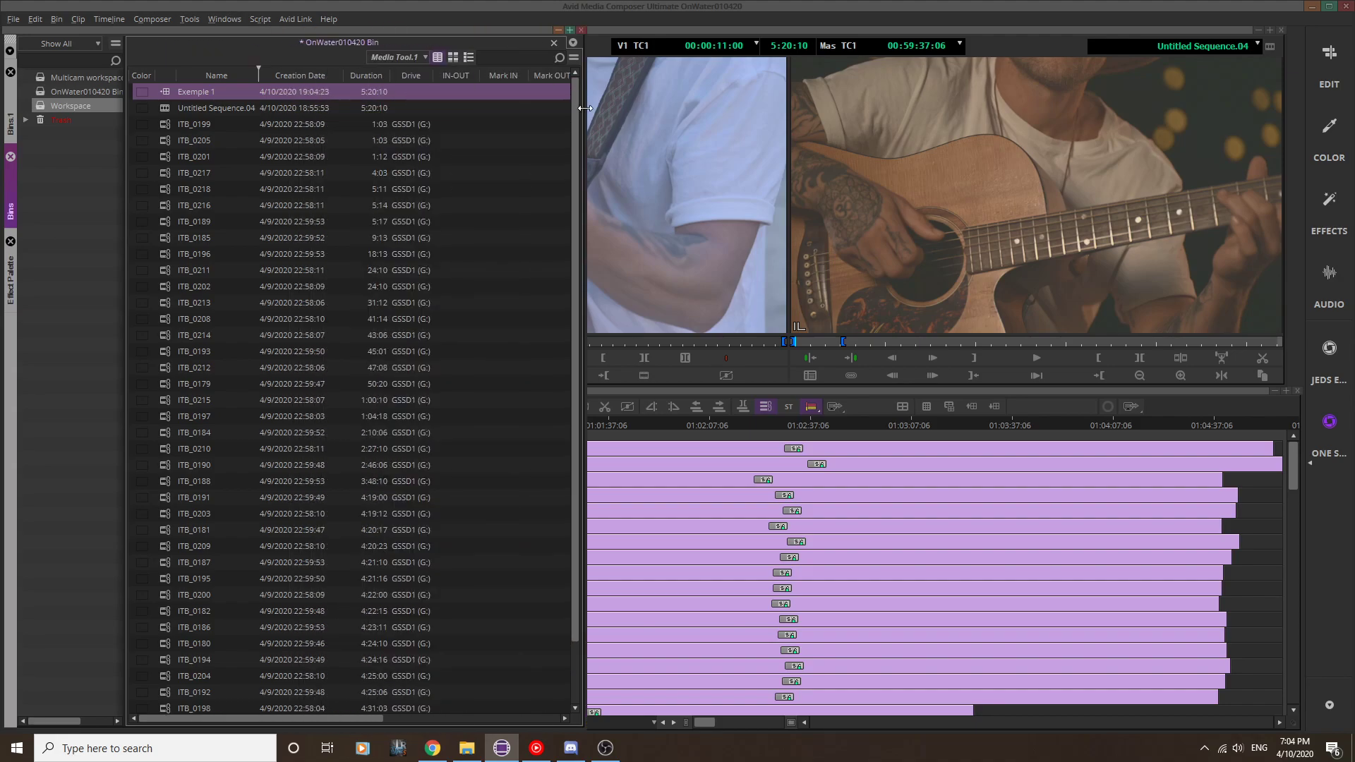
double_click(52, 107)
drag(80, 107, 542, 231)
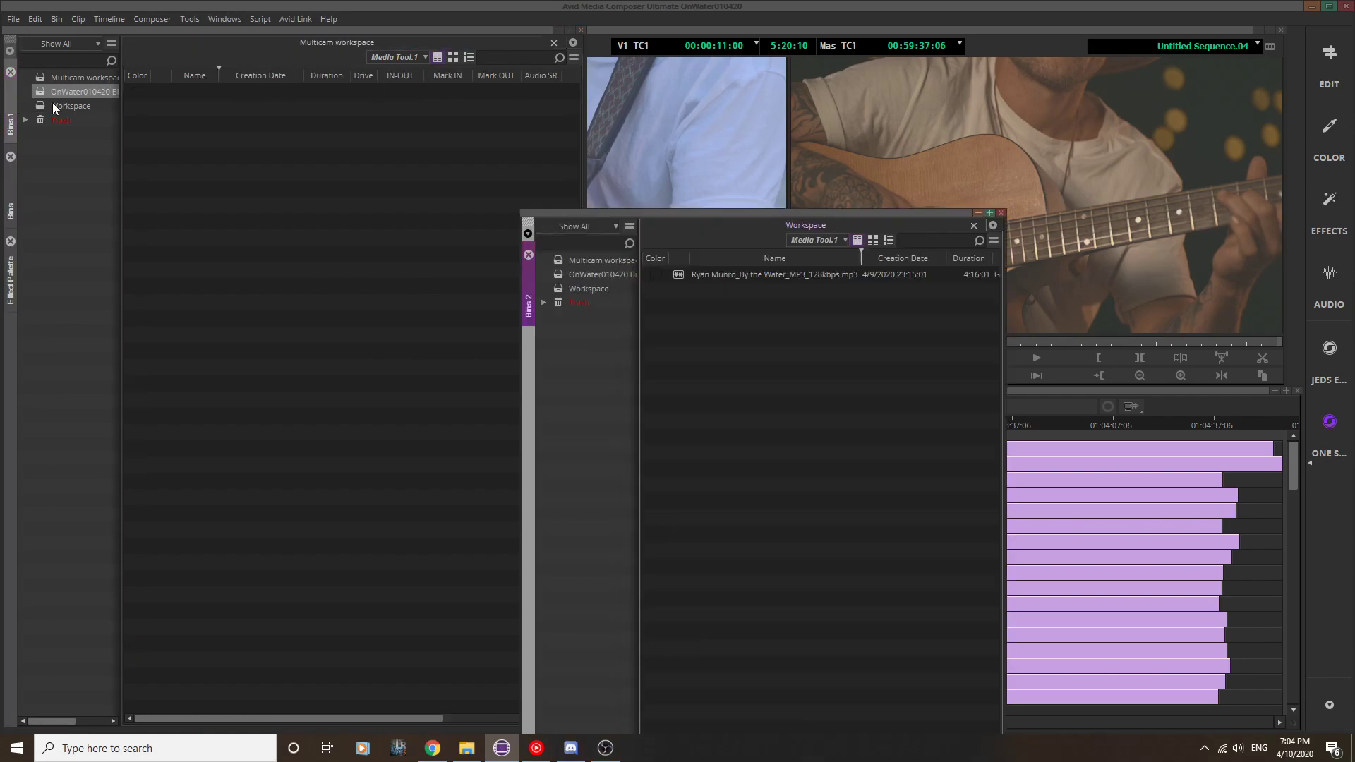
click(37, 81)
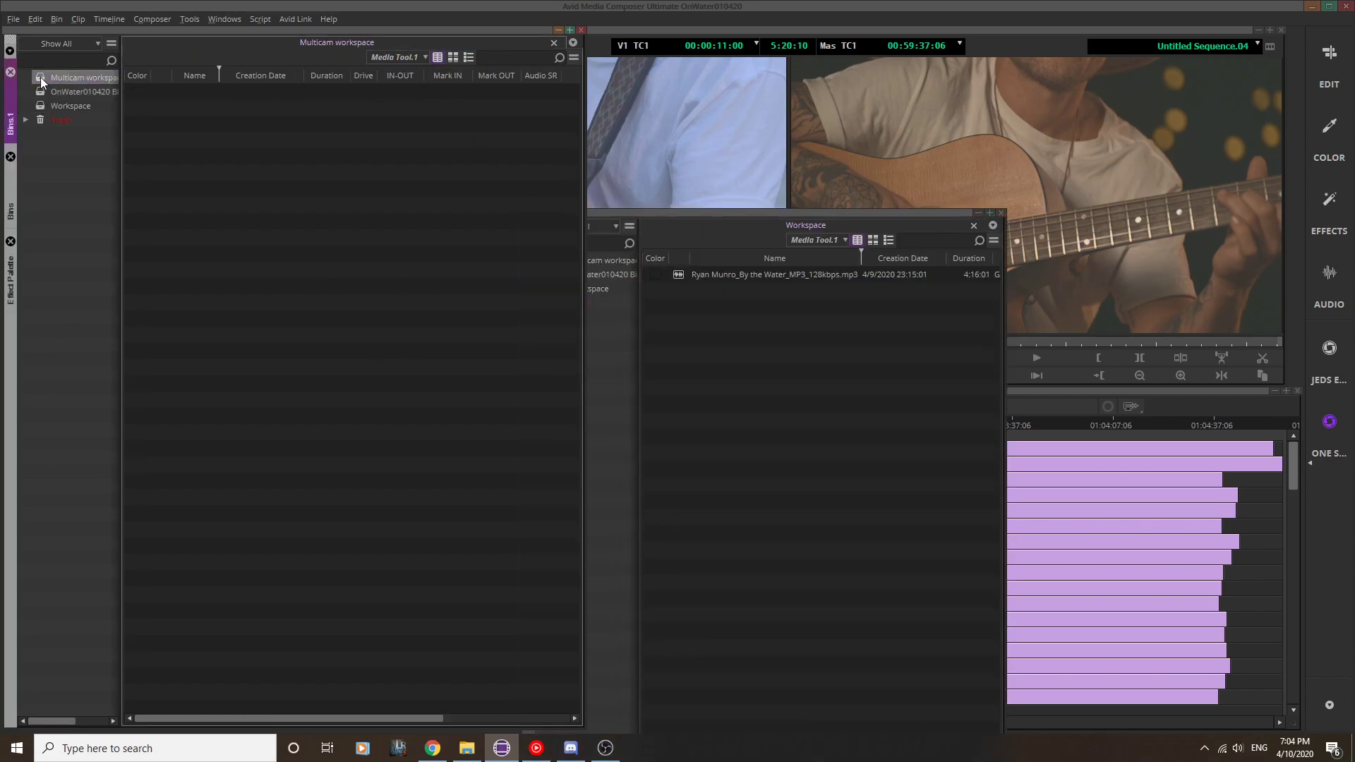
double_click(39, 92)
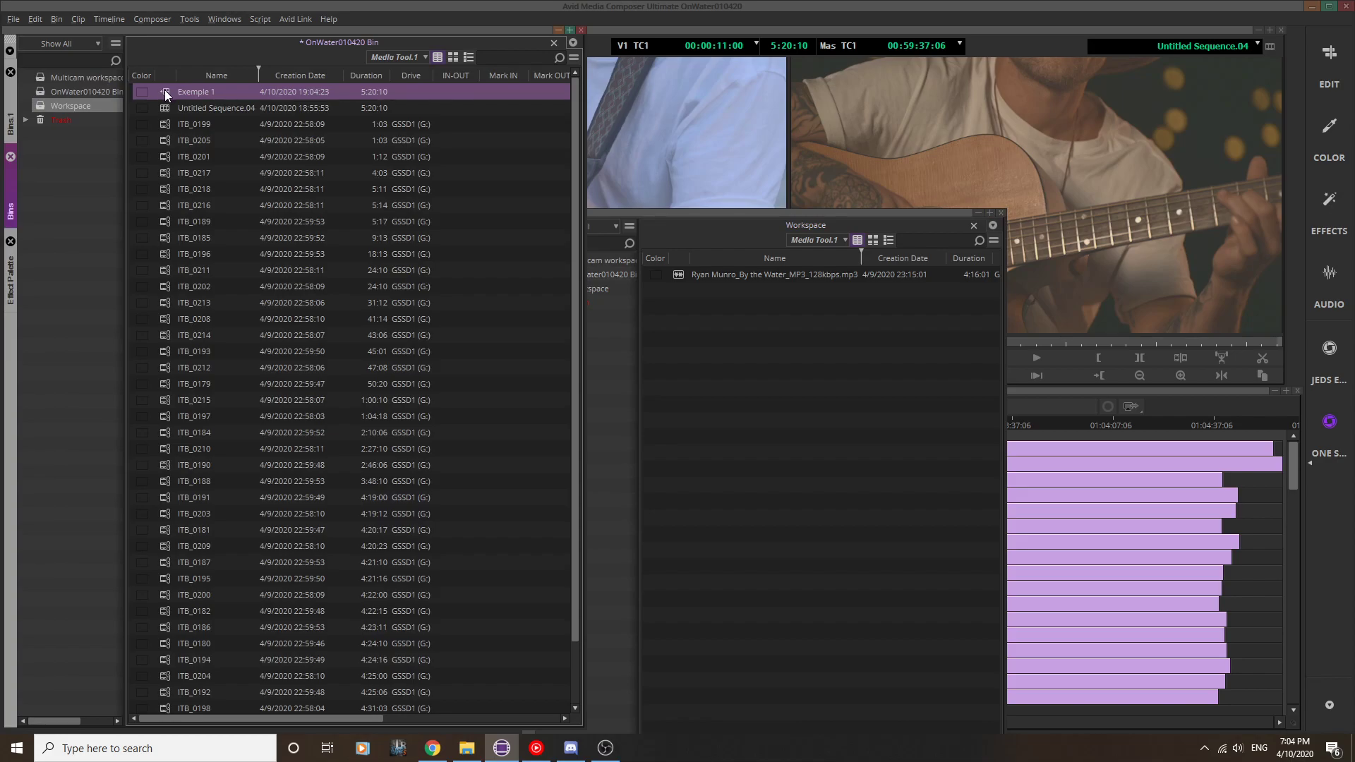
drag(741, 355, 811, 304)
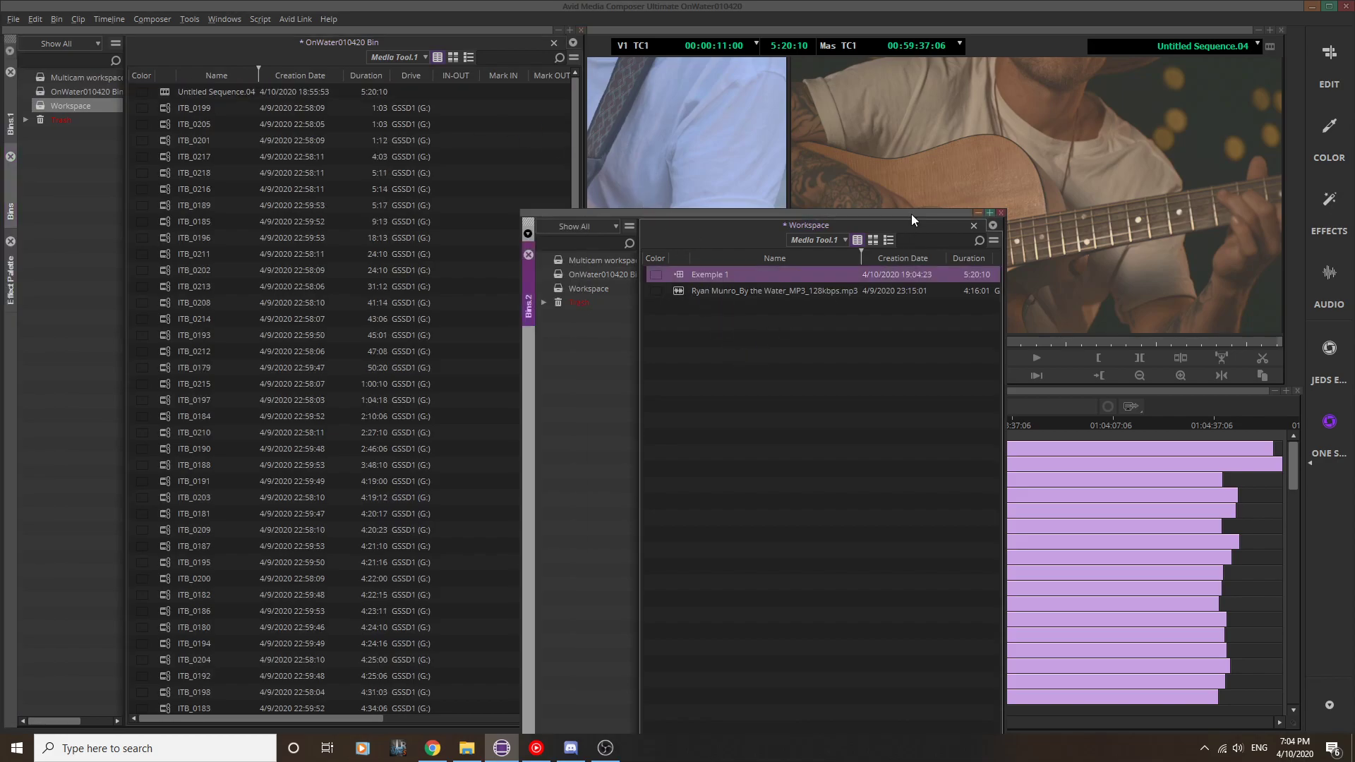
click(1001, 213)
Step: Open the Workspace bin alongside OnWater010420 Bin and narrow the bin area to uncover the source monitor
click(40, 109)
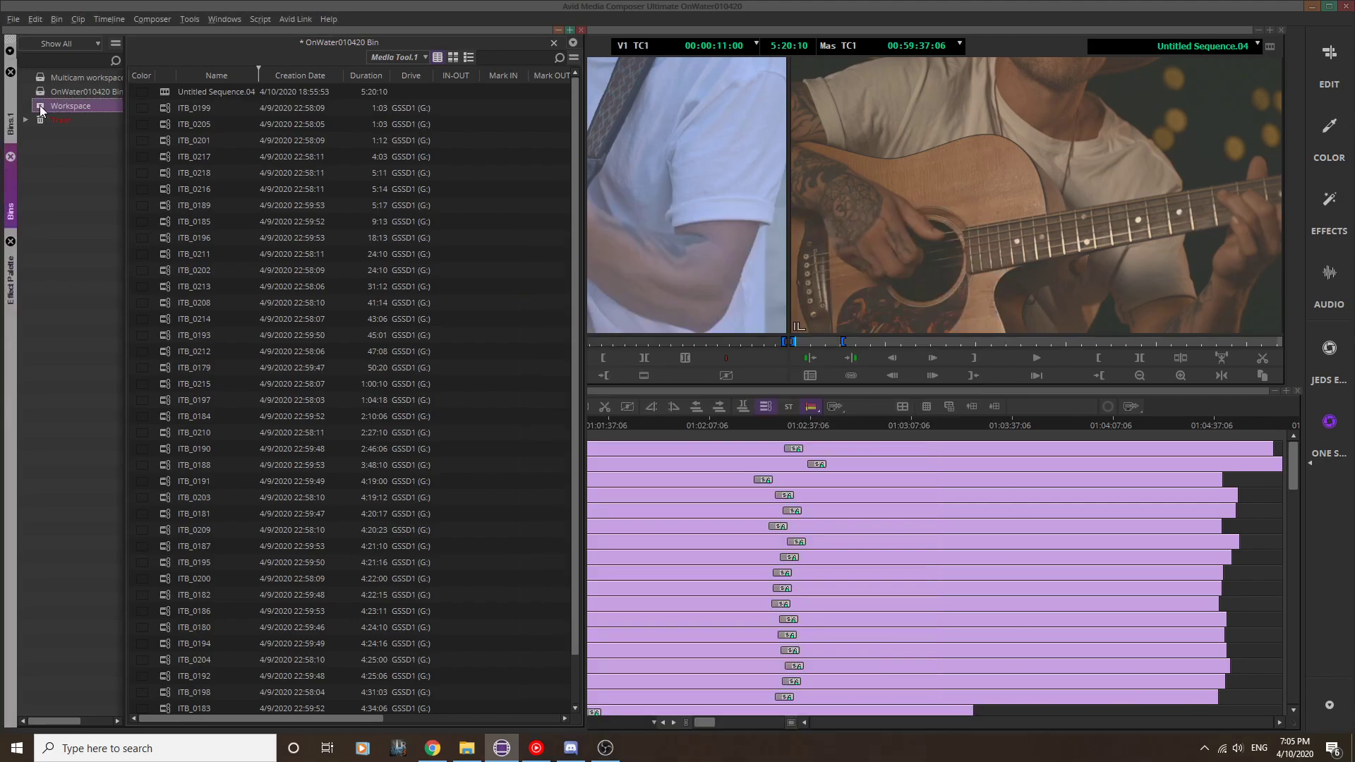
double_click(41, 109)
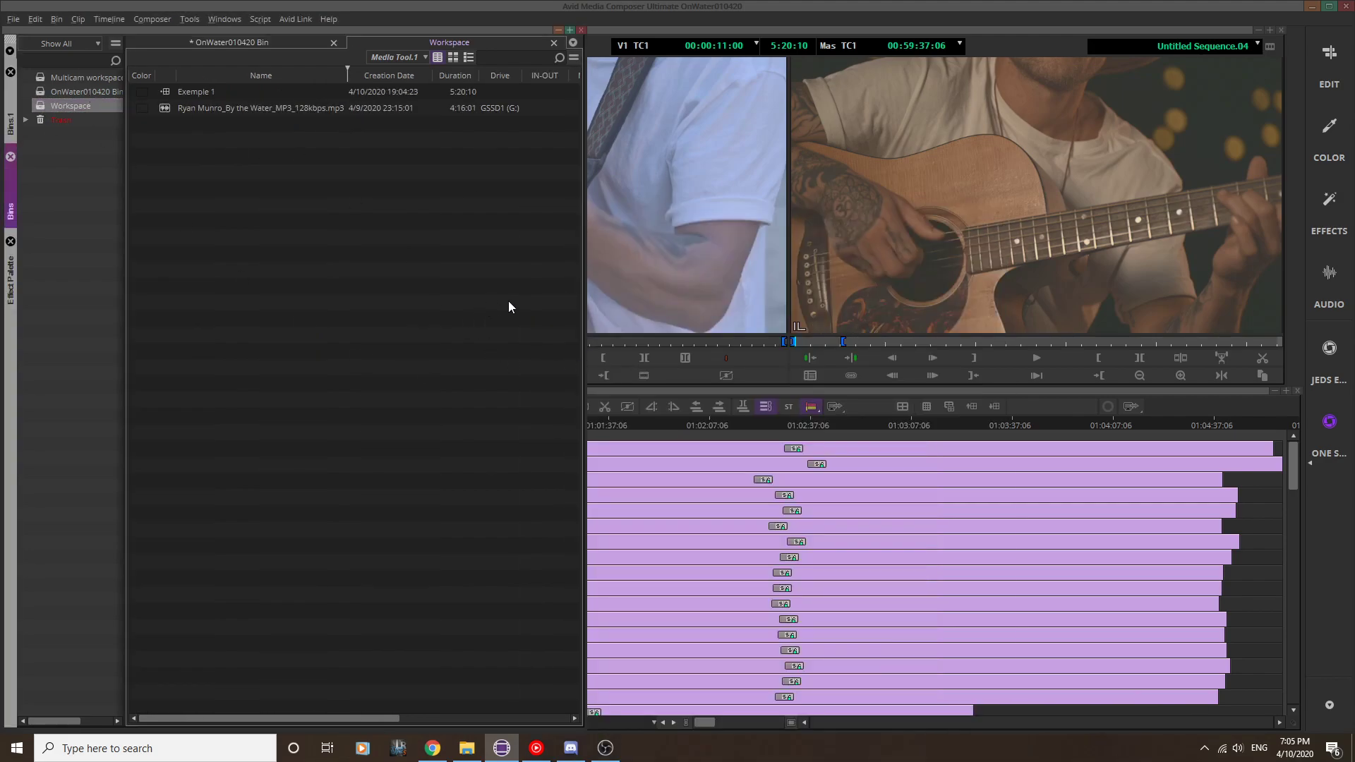
drag(584, 279, 283, 283)
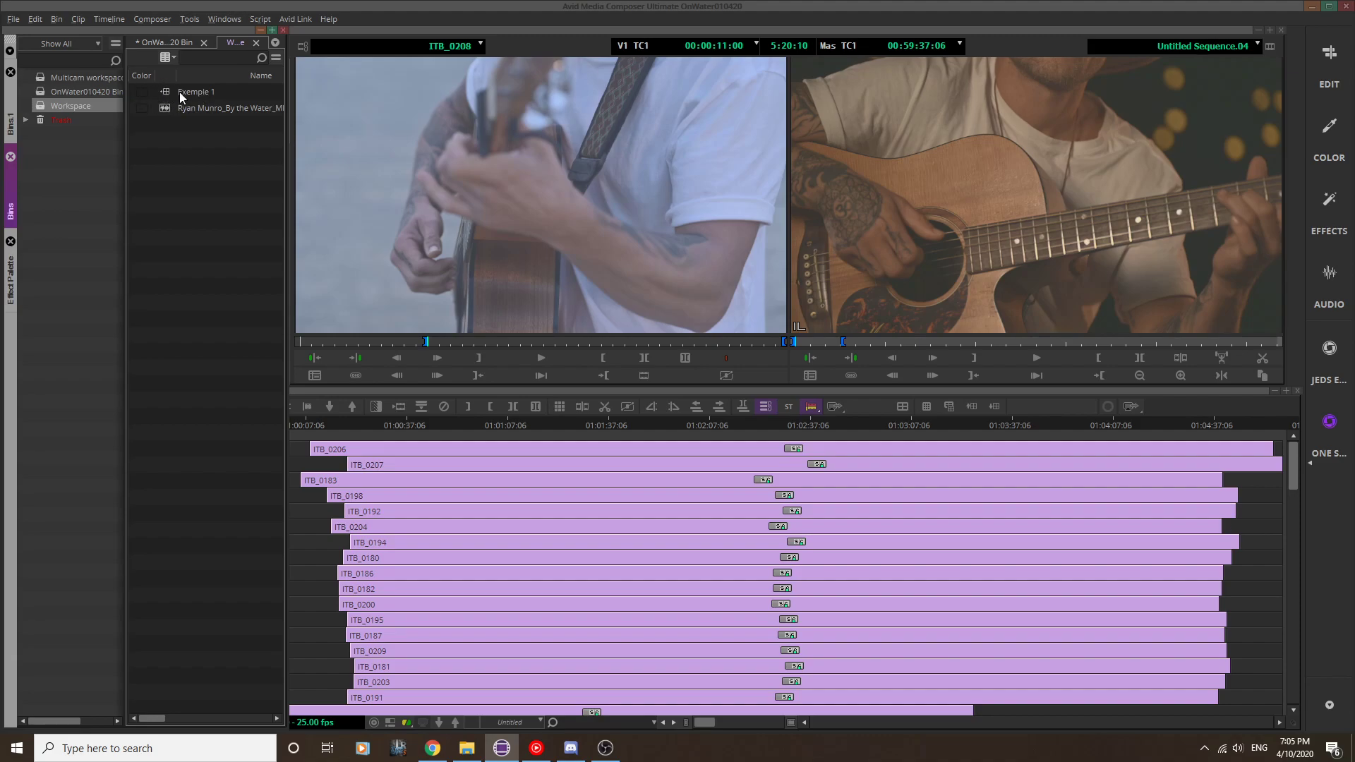
Step: Create a new sequence named "Example 1" in the Workspace bin
right_click(172, 128)
click(206, 141)
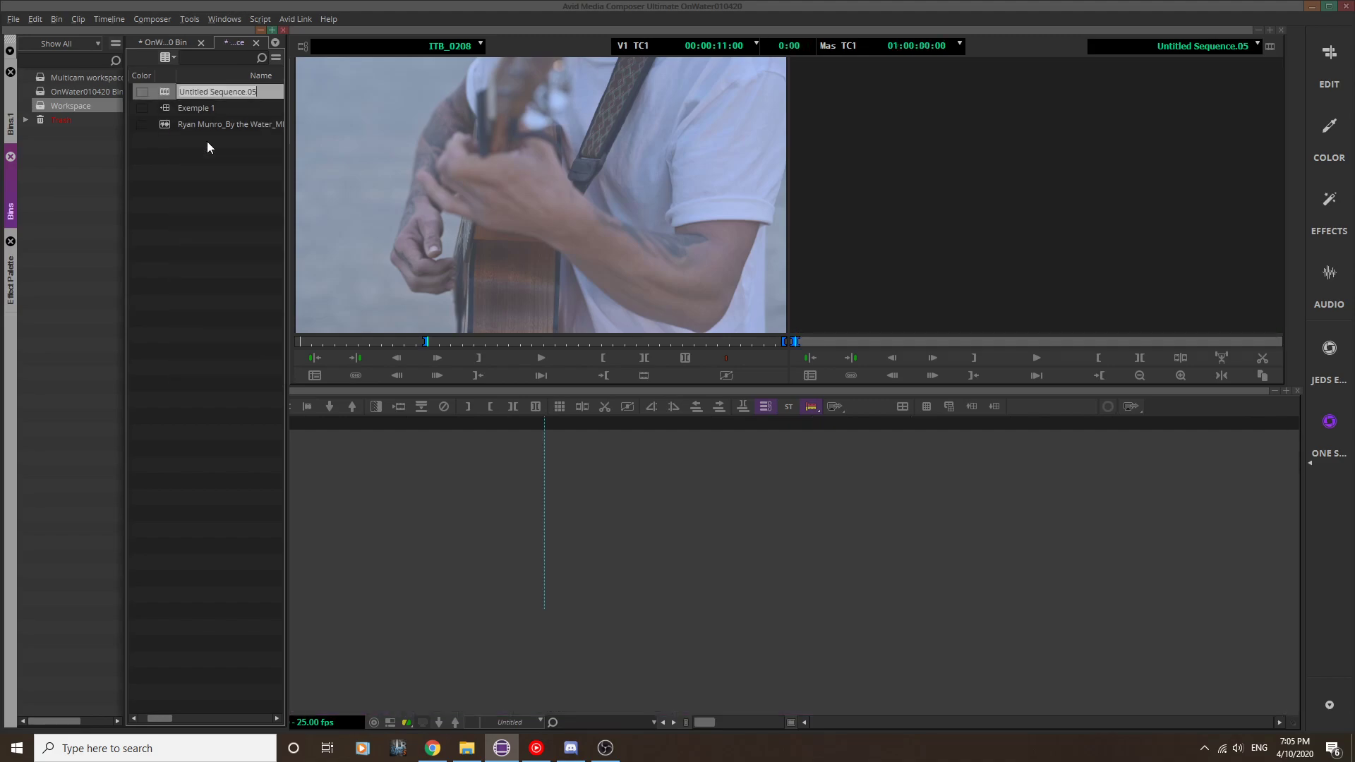
text(Example)
click(185, 163)
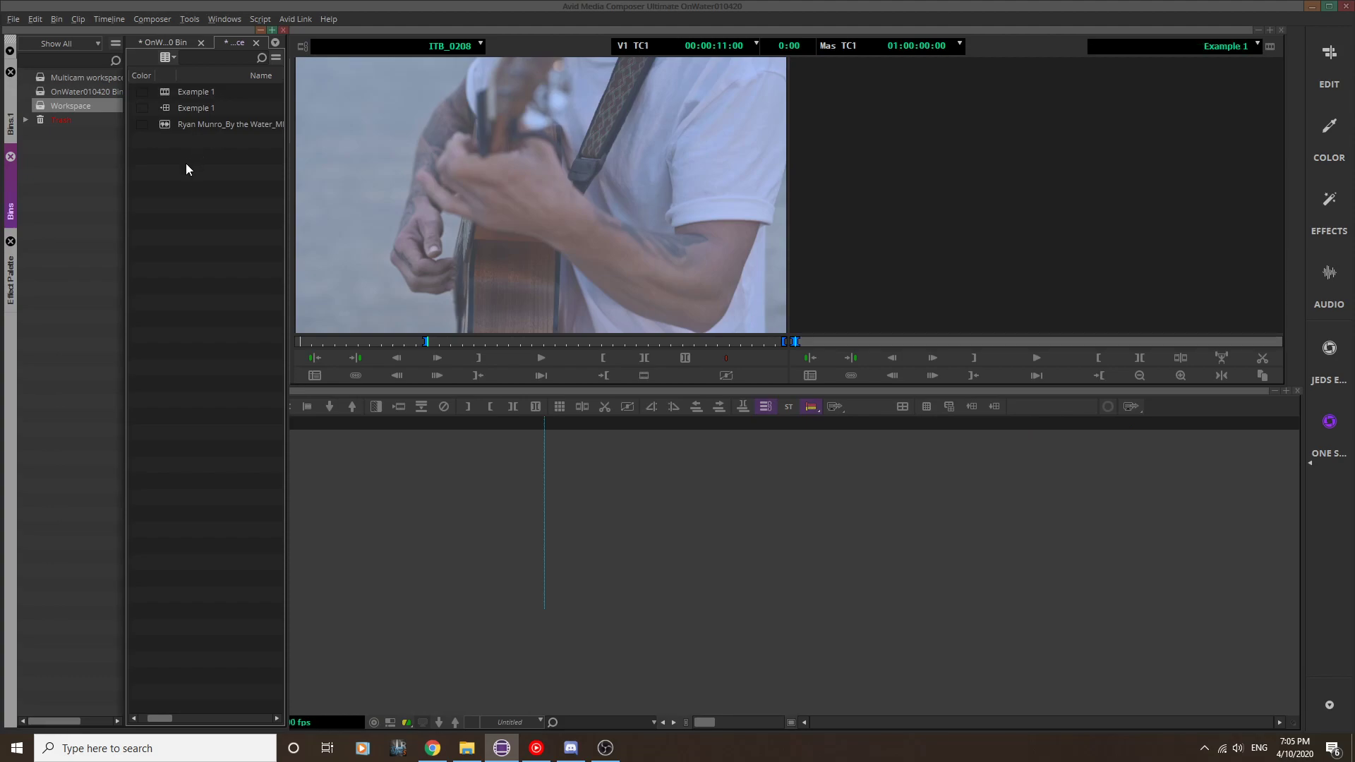
Step: Load Untitled Sequence.04 from OnWater010420 Bin and review its layered tracks in the timeline
double_click(41, 94)
double_click(171, 95)
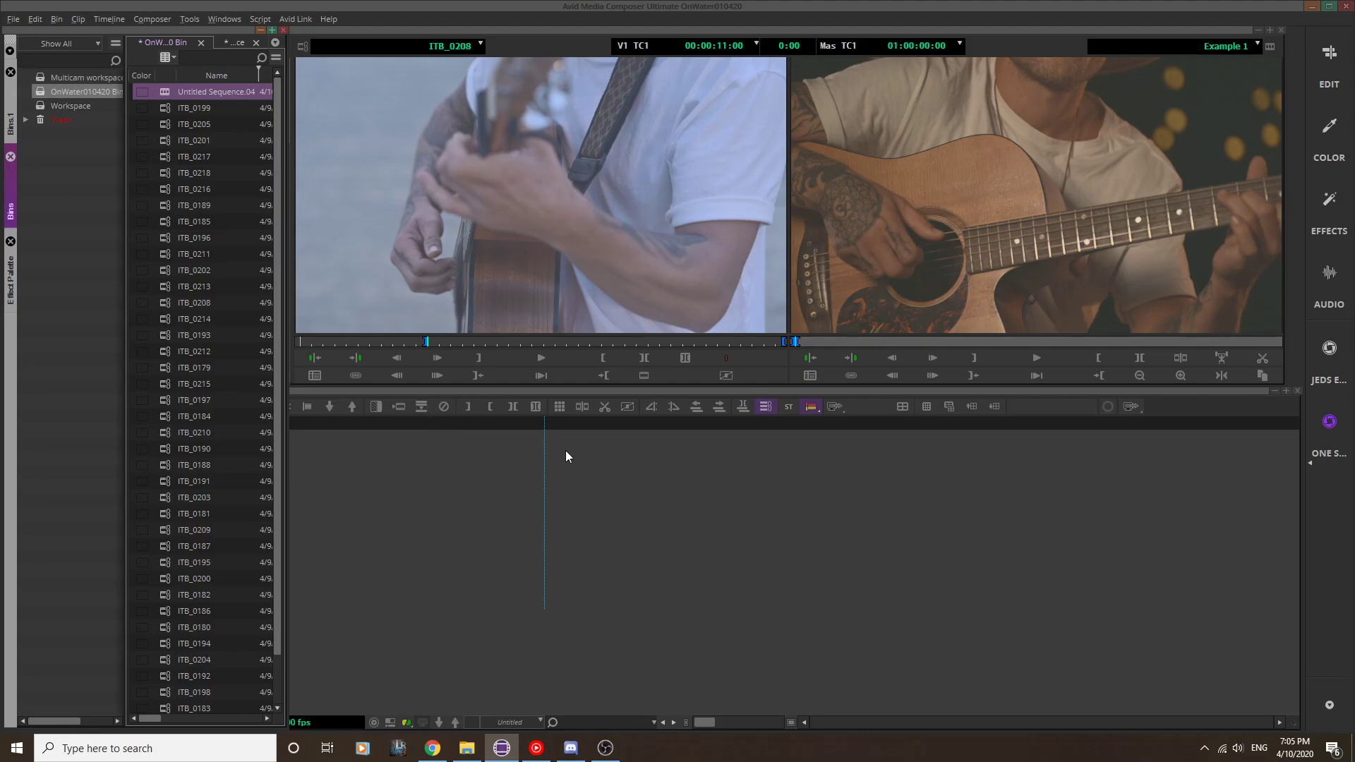
scroll(681, 495, down, 4)
scroll(677, 493, up, 4)
scroll(677, 492, down, 3)
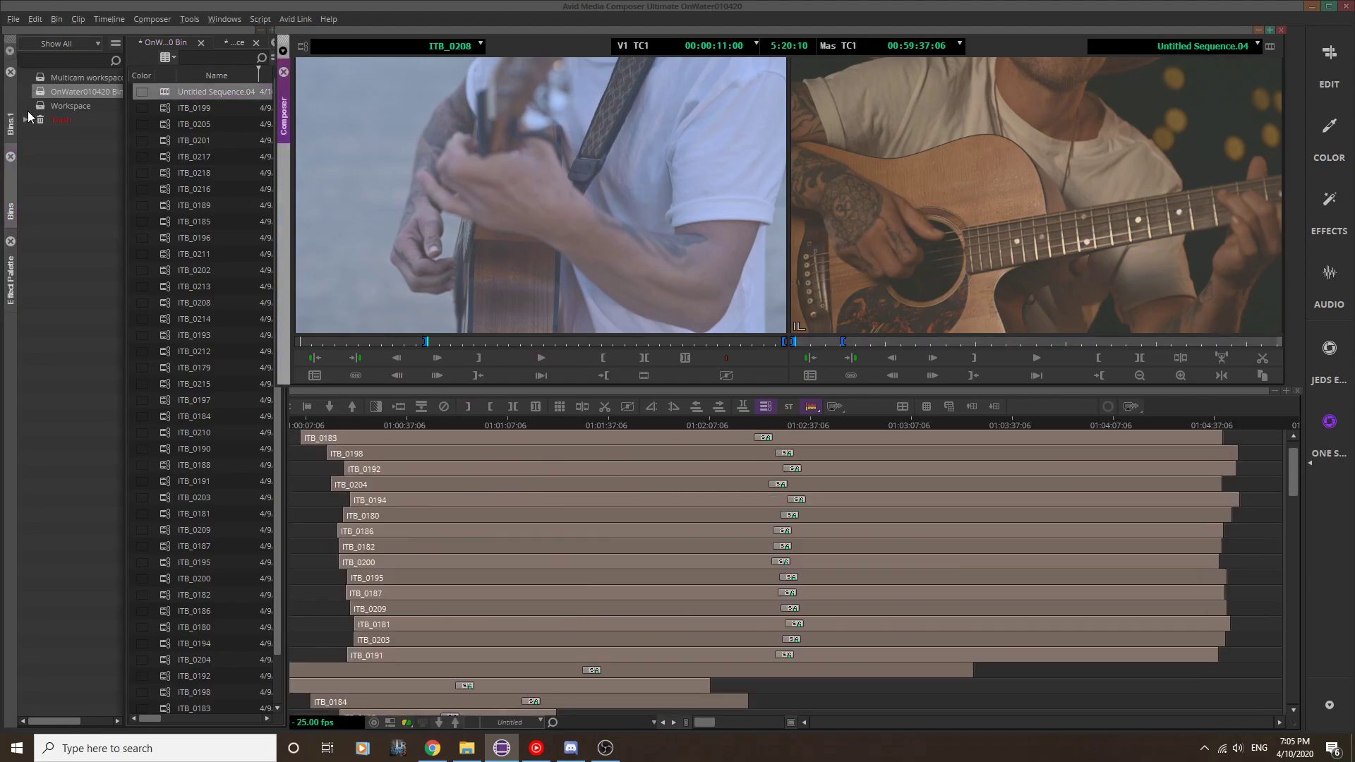
Step: Load the Example 1 sequence, edit the Exemple 1 group clip into it, and move the playhead to 01:03:20:18
click(40, 107)
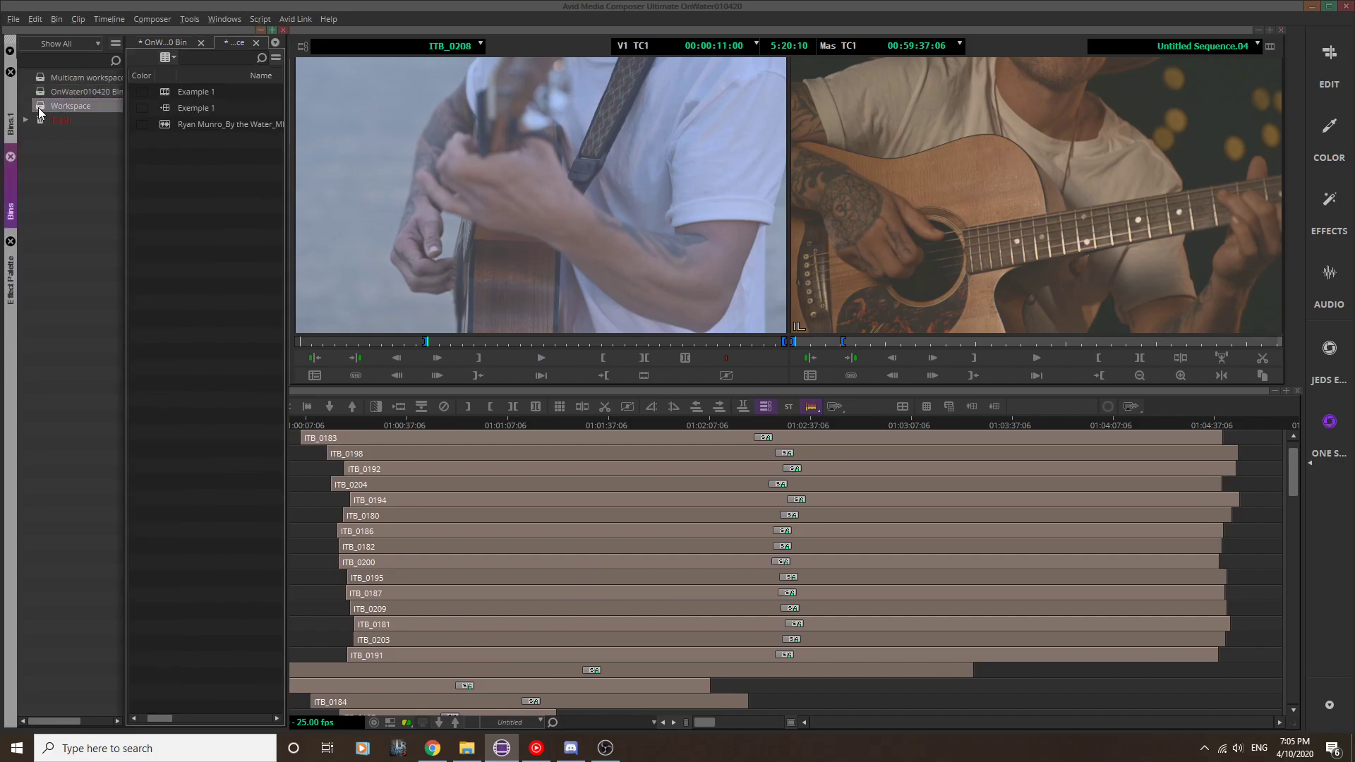
double_click(160, 91)
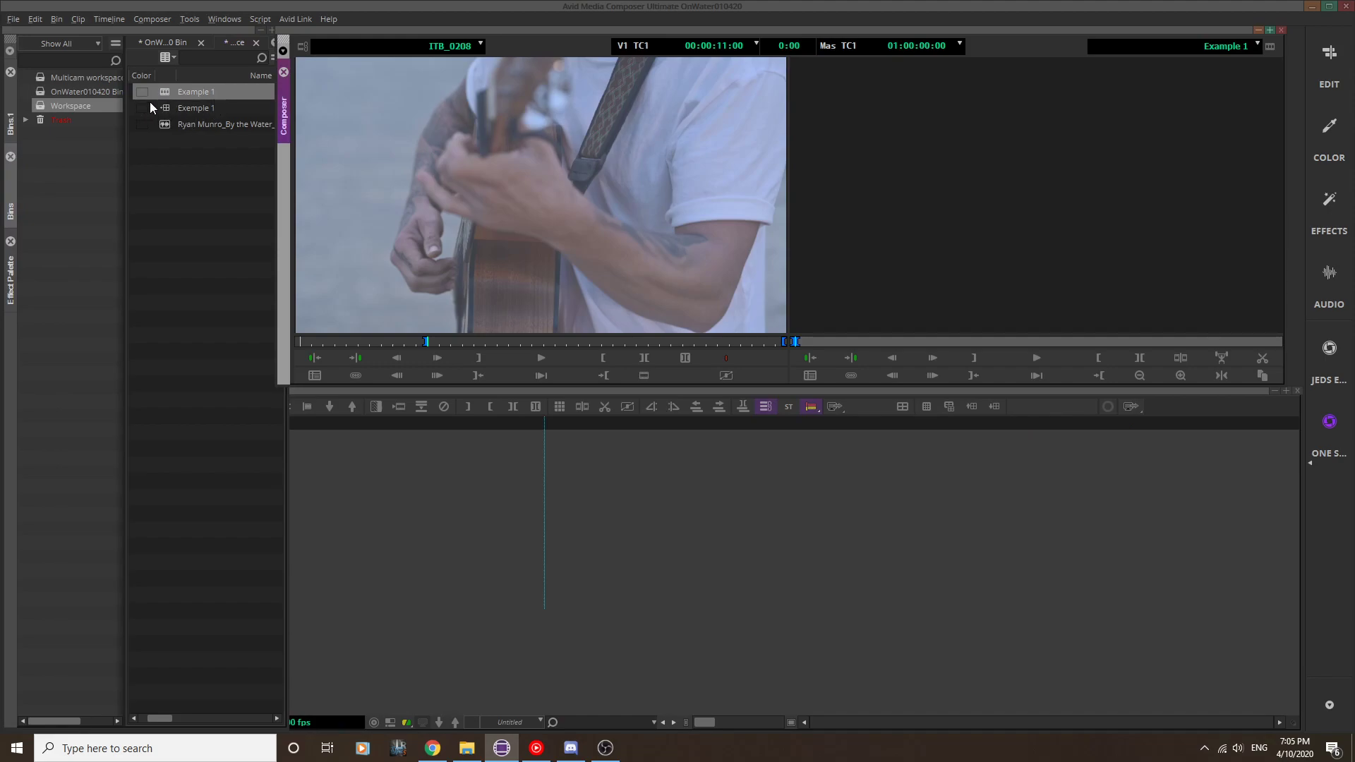
drag(168, 106, 468, 546)
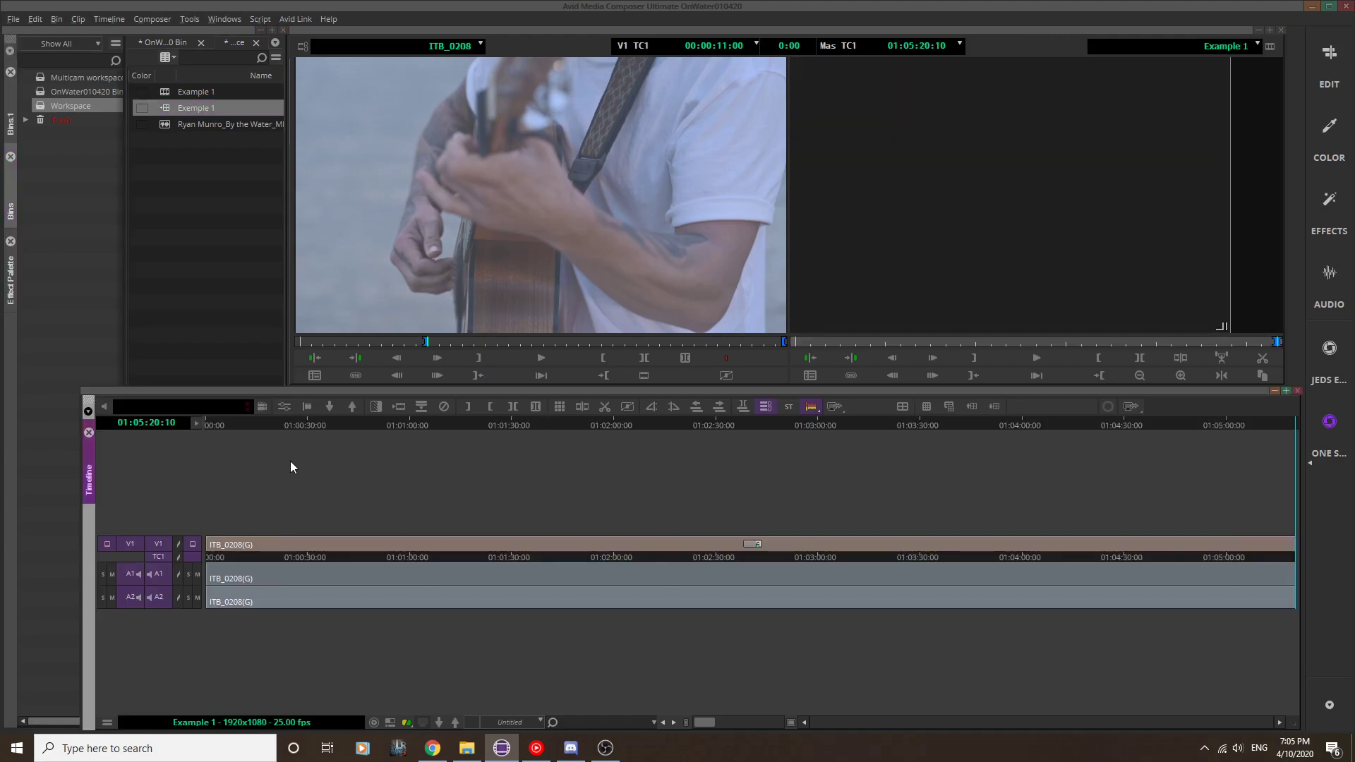
drag(382, 421, 888, 433)
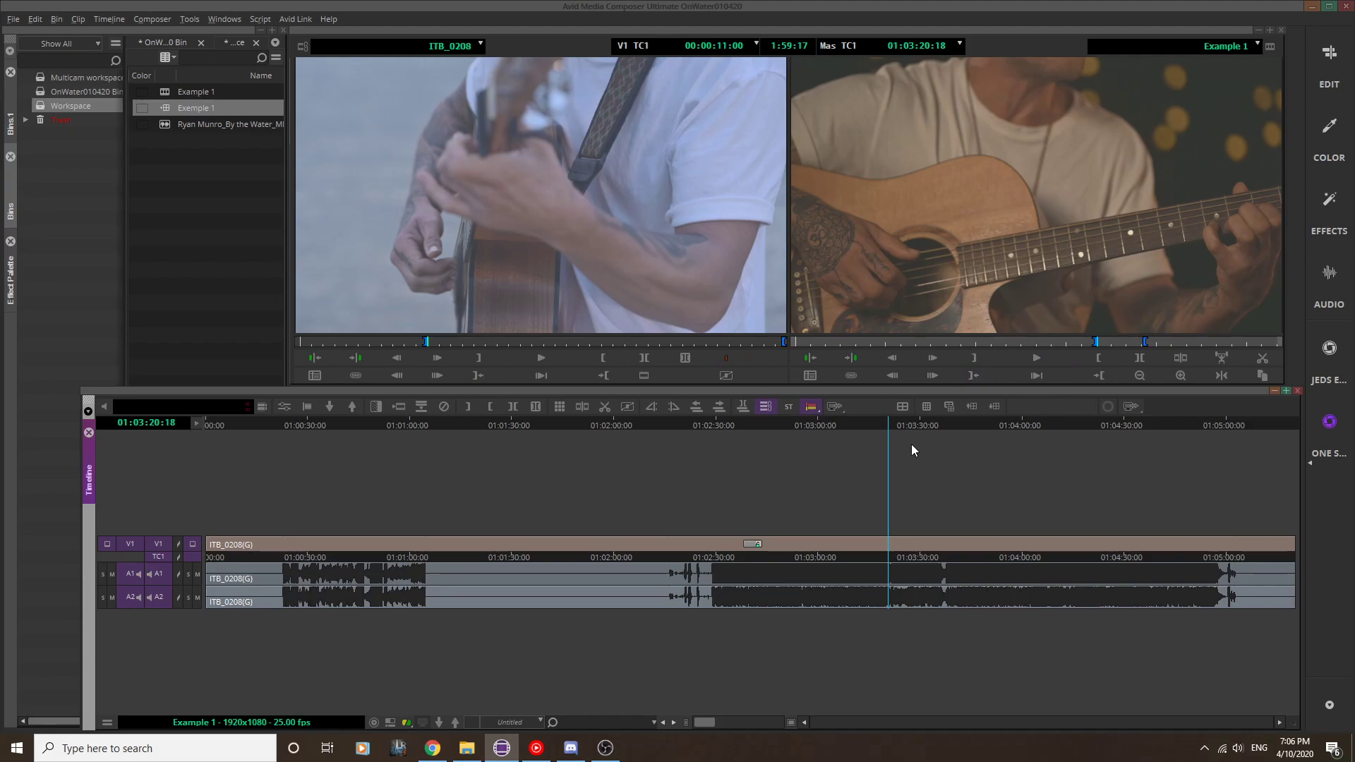
Step: Map the Nine Split multicam command from the Command Palette to the empty timeline button slot before Quad Split
click(188, 19)
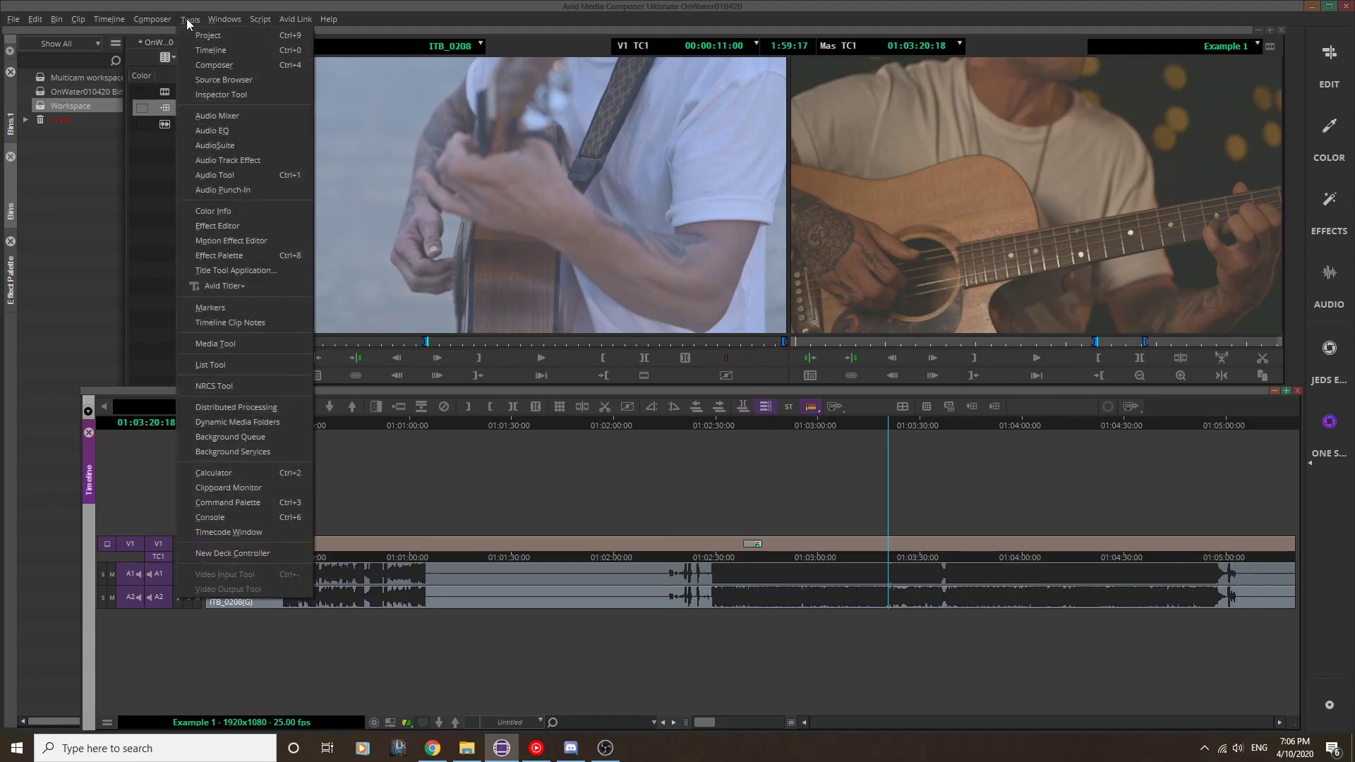
click(262, 501)
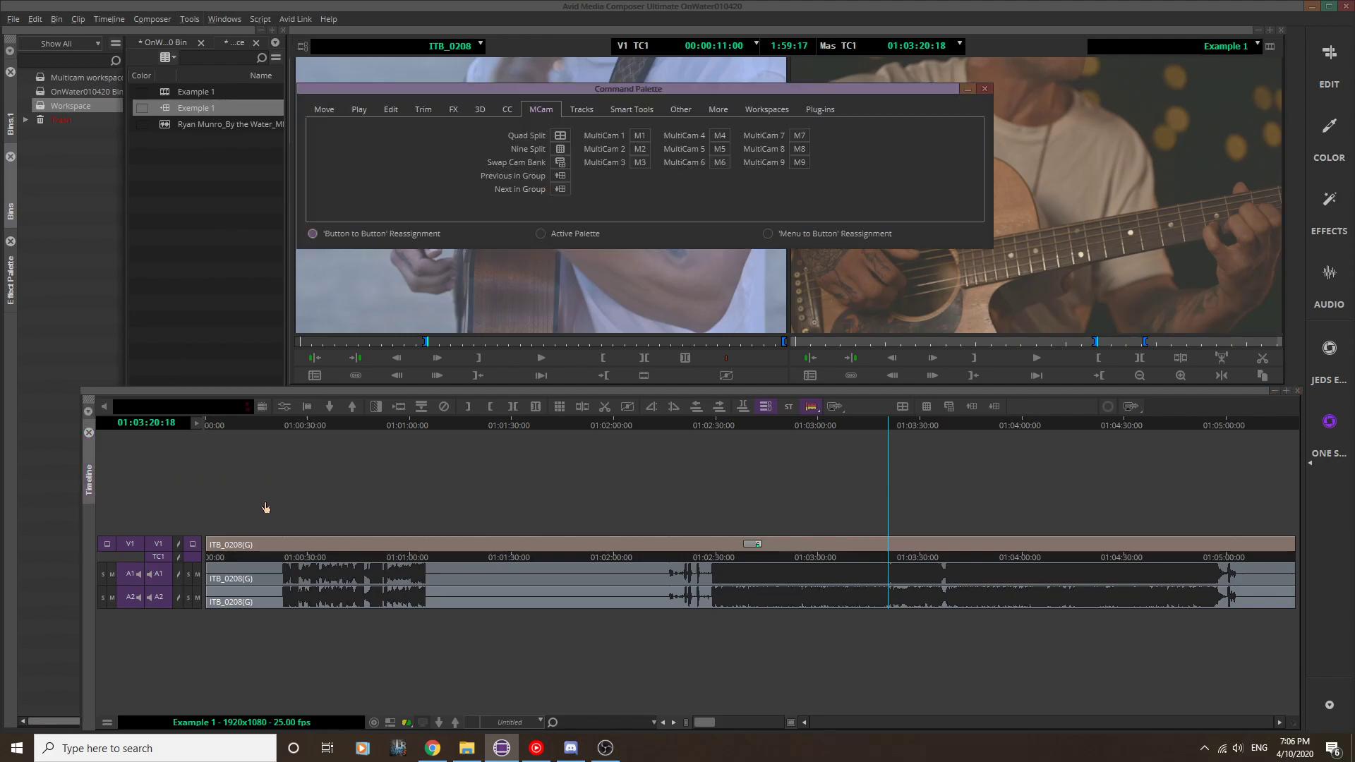
click(511, 105)
click(541, 111)
drag(562, 151, 886, 374)
Step: Examine the multicam key mappings in the MC English (United States) keyboard settings, and close the settings and Command Palette
click(17, 22)
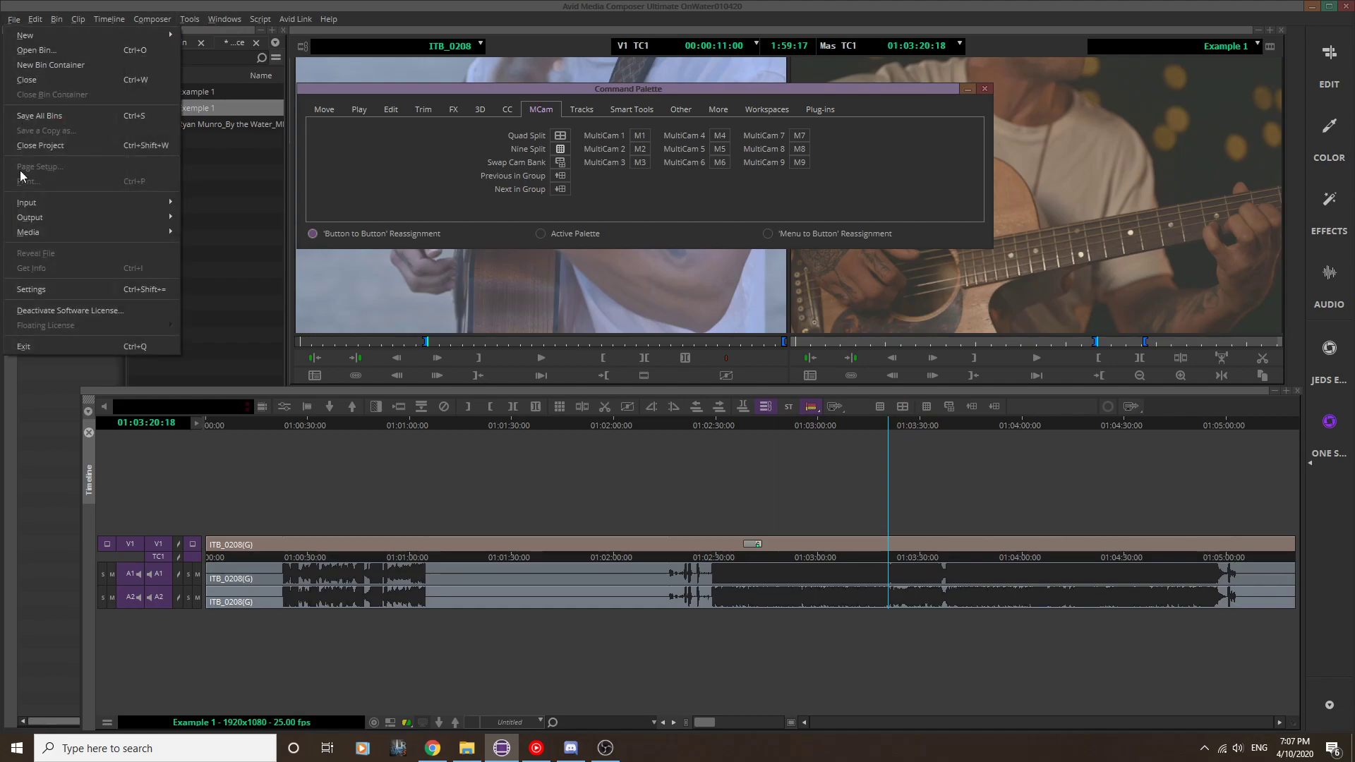
click(32, 295)
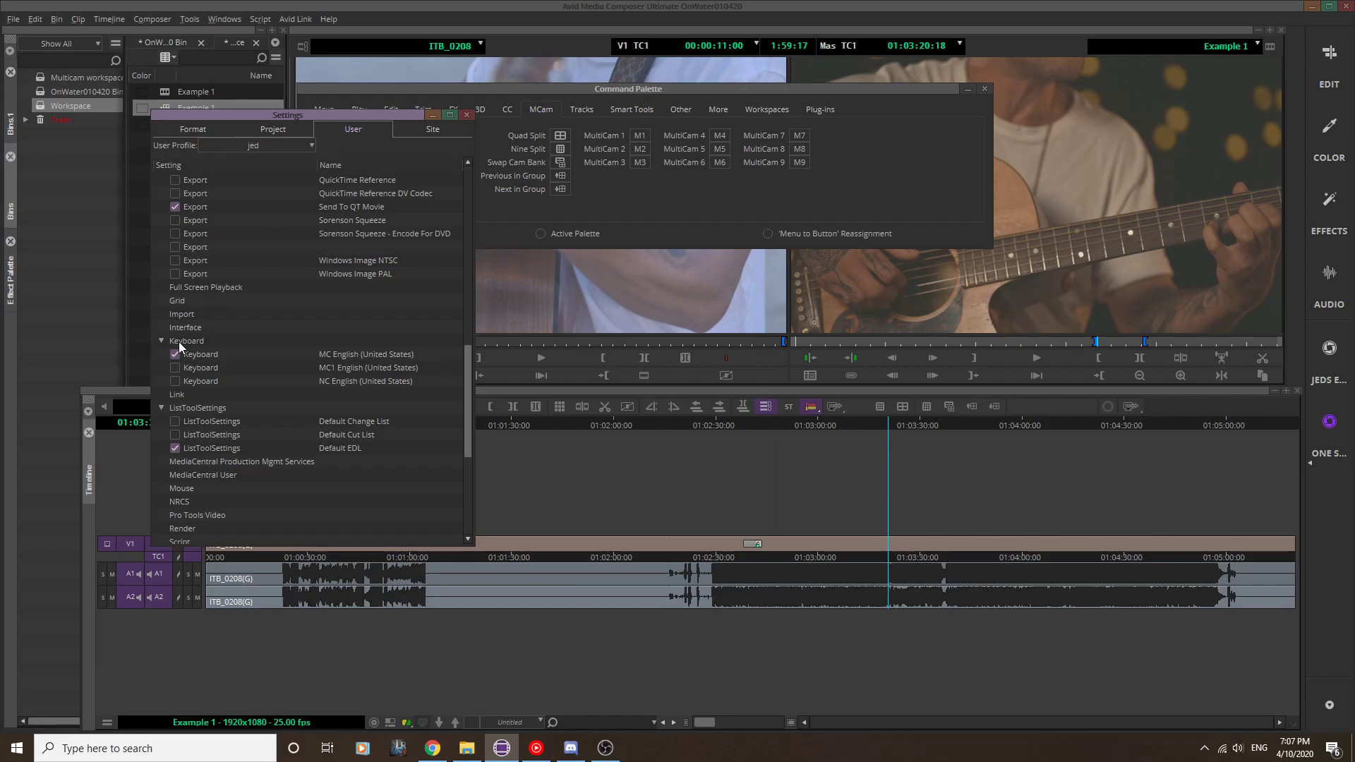
double_click(197, 354)
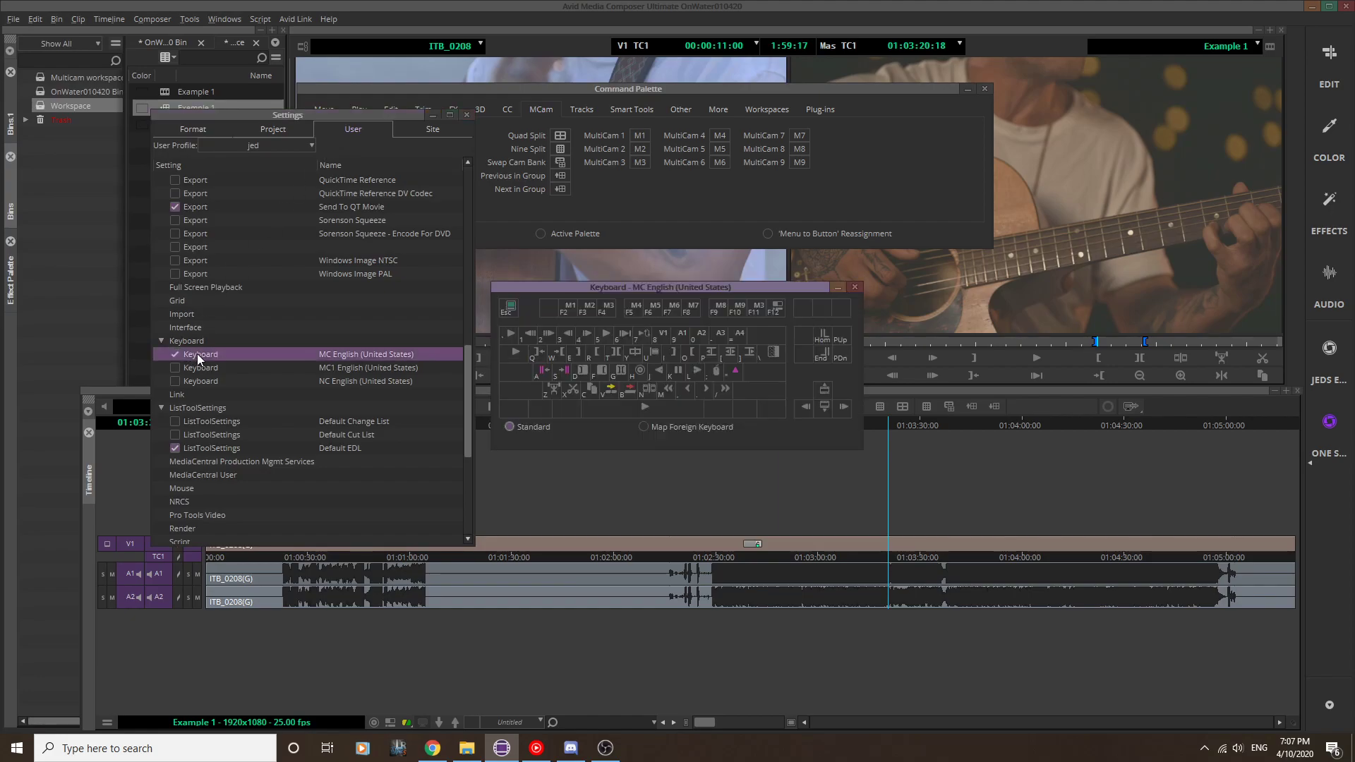
click(465, 114)
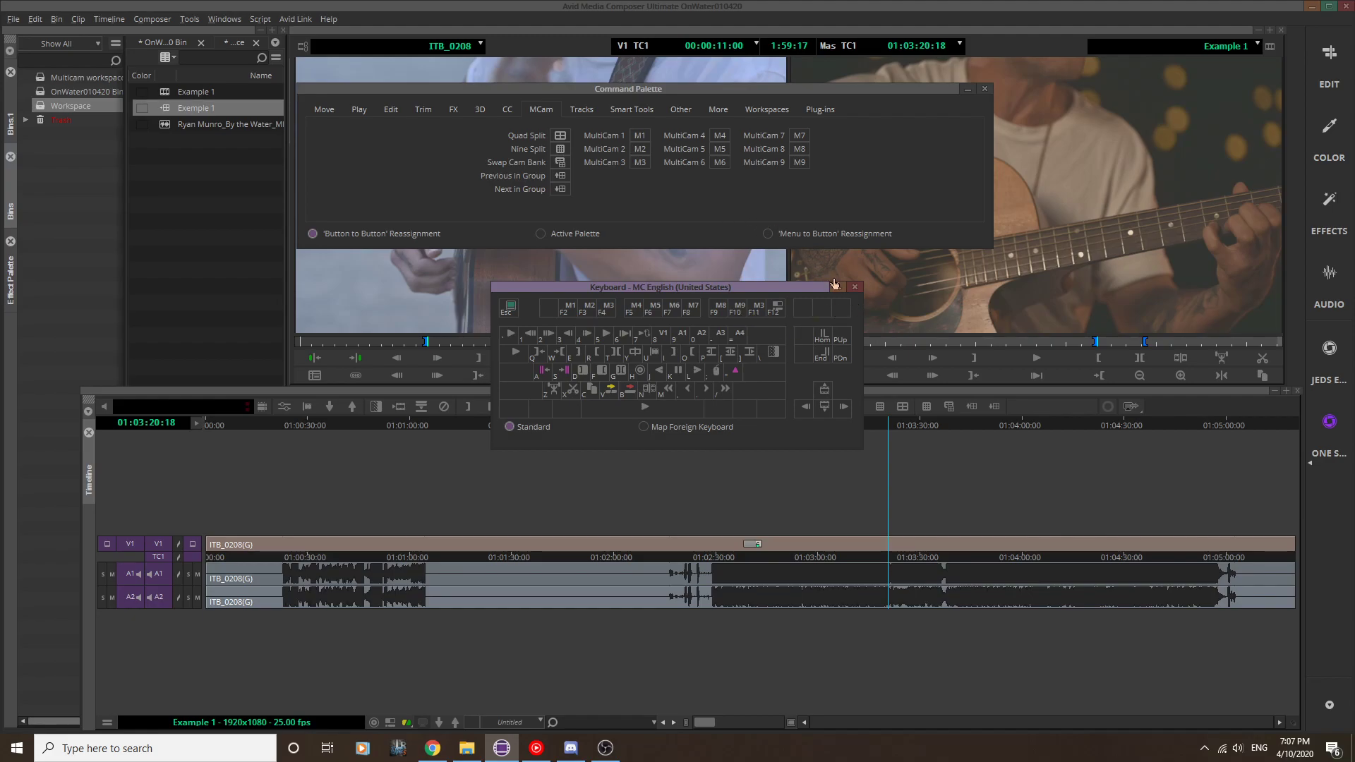
click(855, 286)
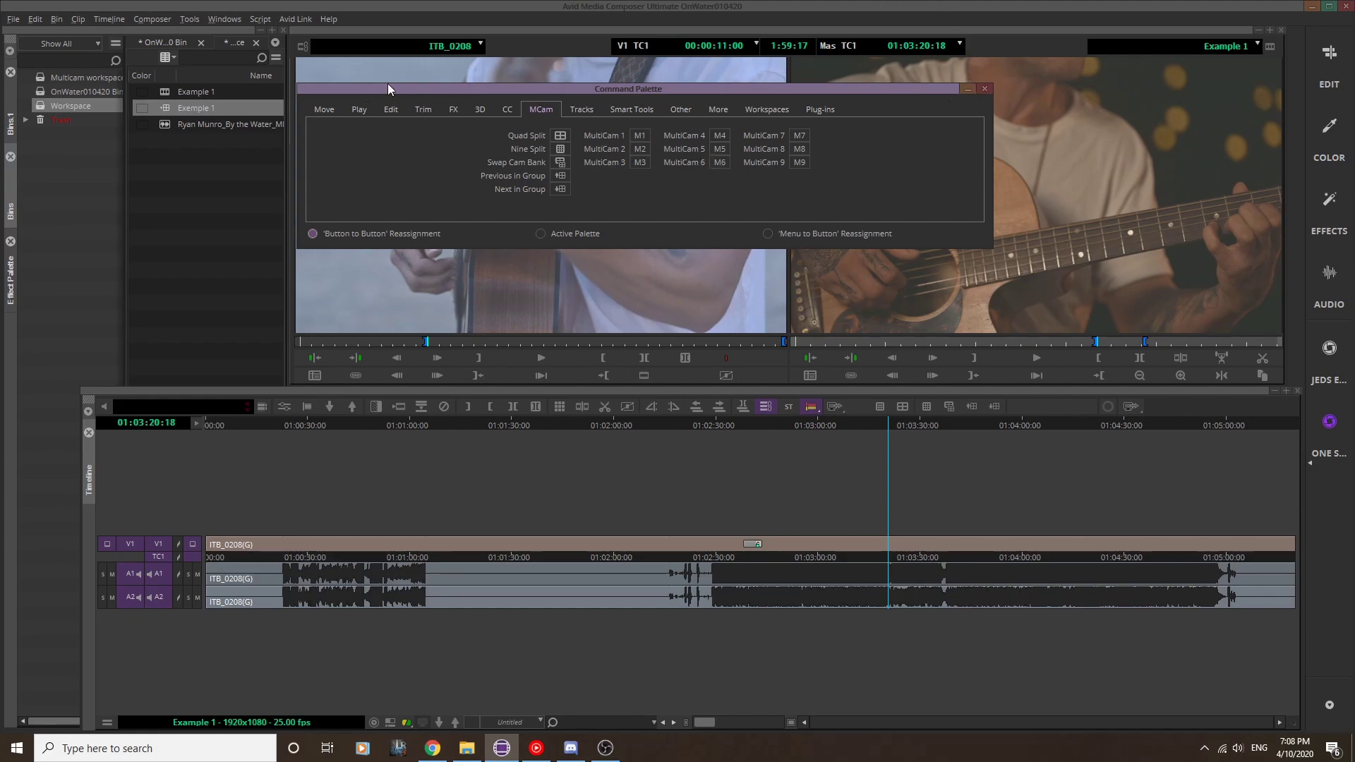
click(985, 89)
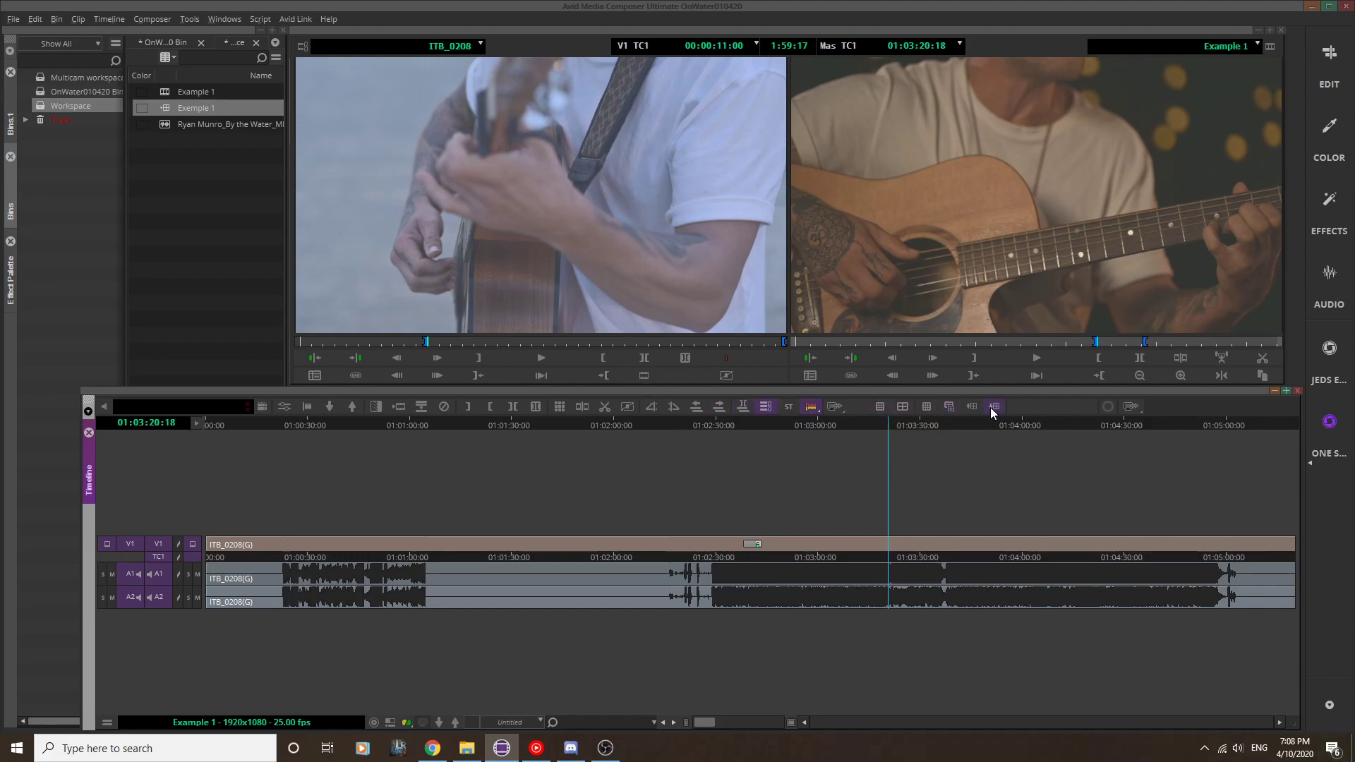
Step: Compare the group's angles in the Nine Split and Quad Split displays, with the playhead moved to 01:02:51:18
click(926, 408)
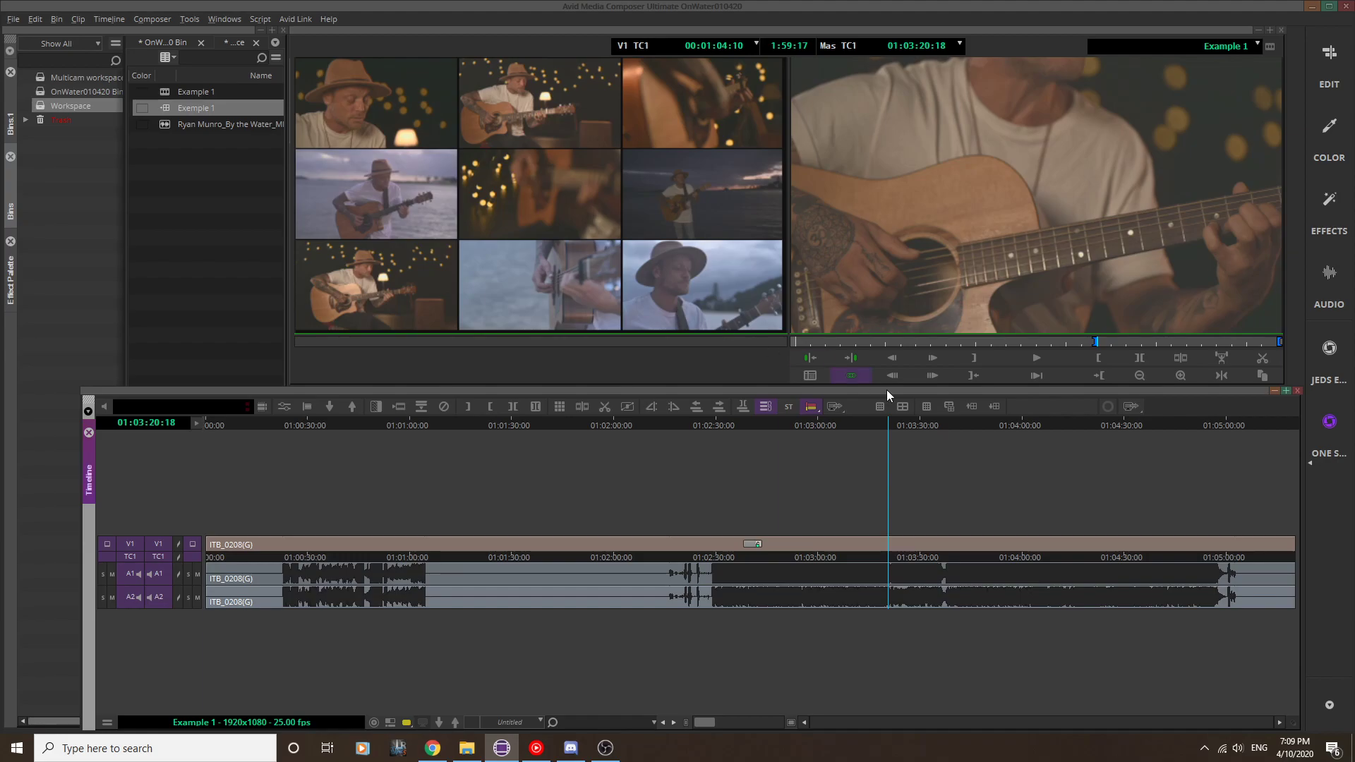
click(900, 412)
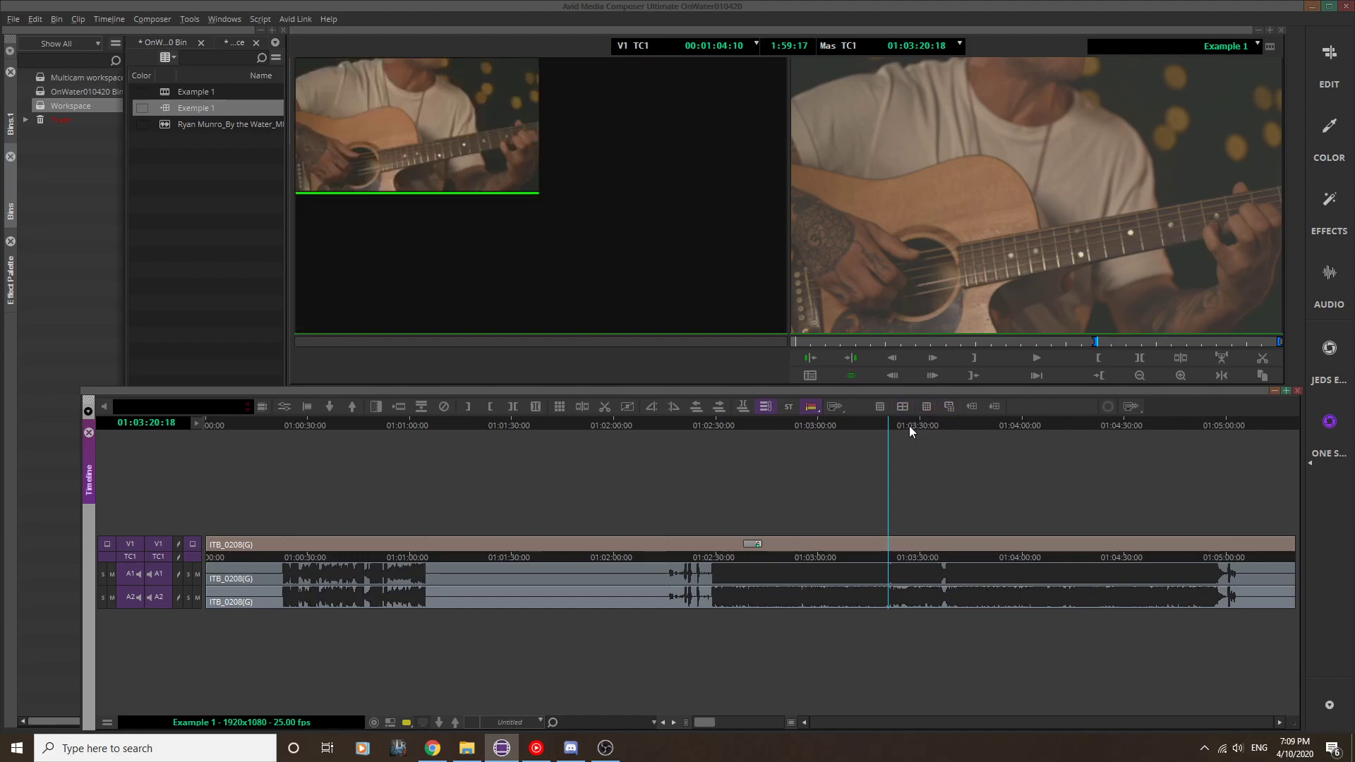
click(917, 424)
click(874, 424)
drag(852, 425, 789, 425)
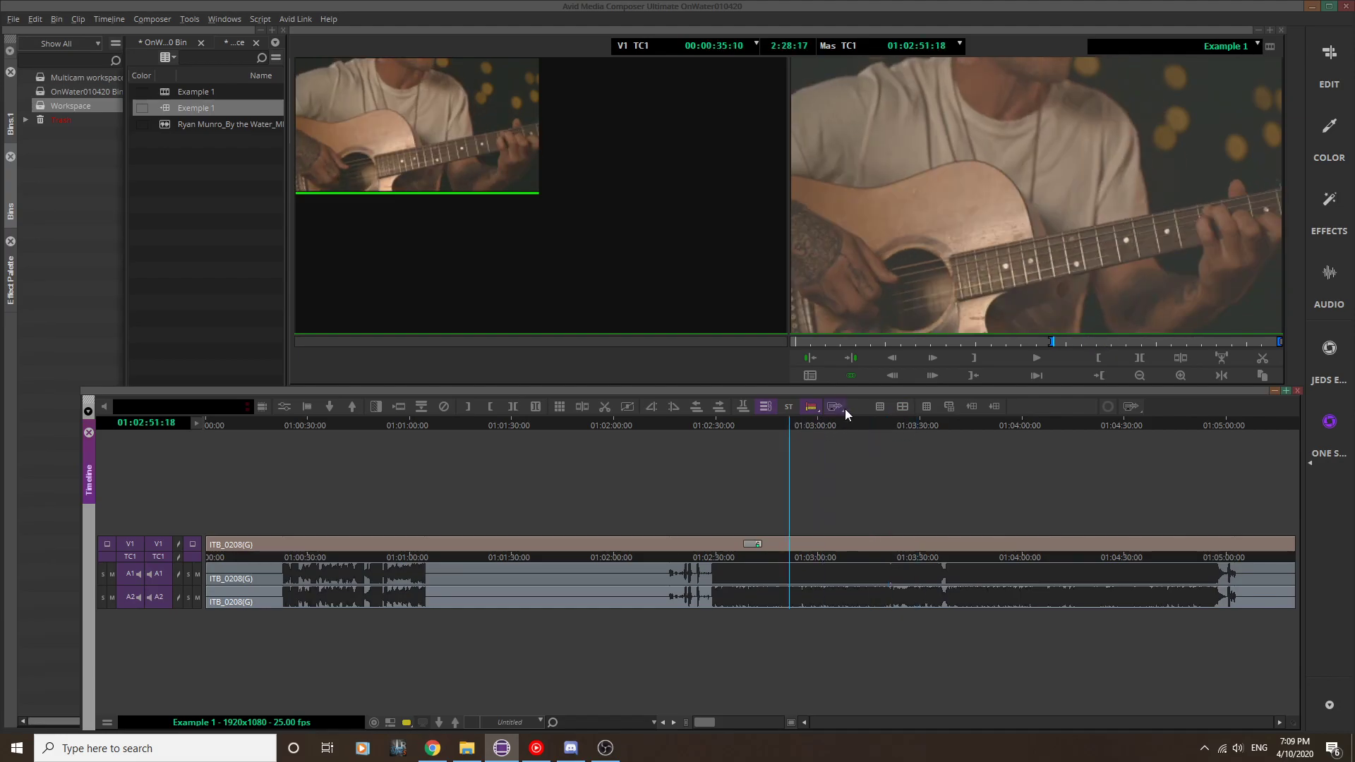
click(927, 407)
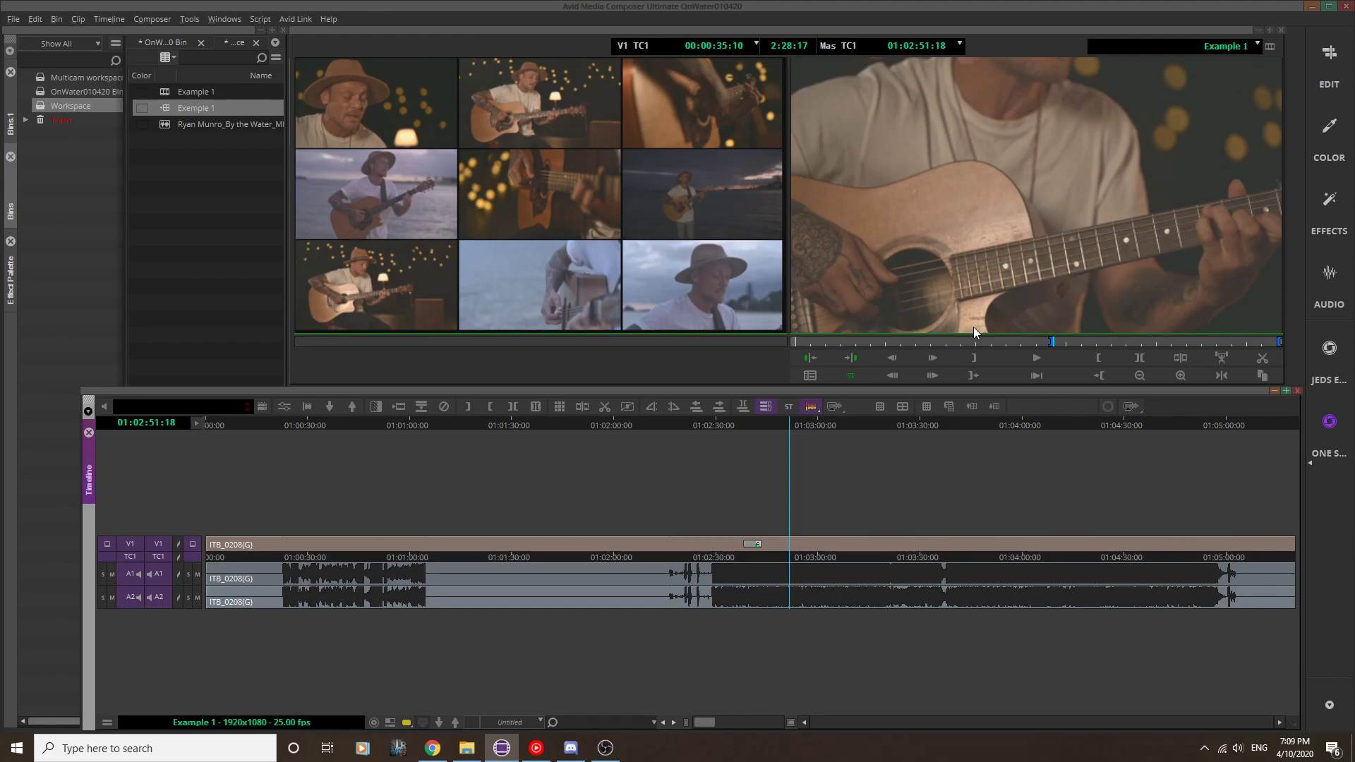
Step: Swap the camera bank back and forth in the Nine Split display to review all the group's angles
click(948, 408)
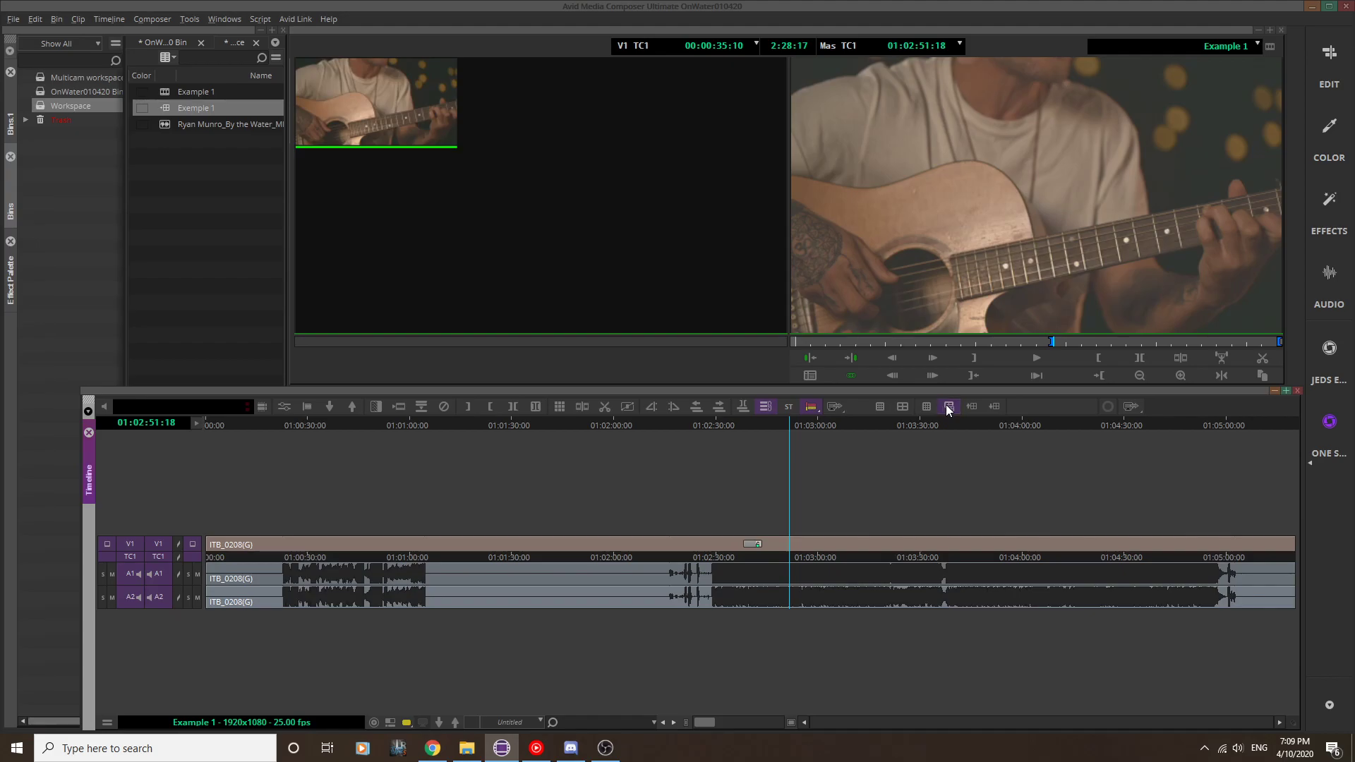
click(947, 406)
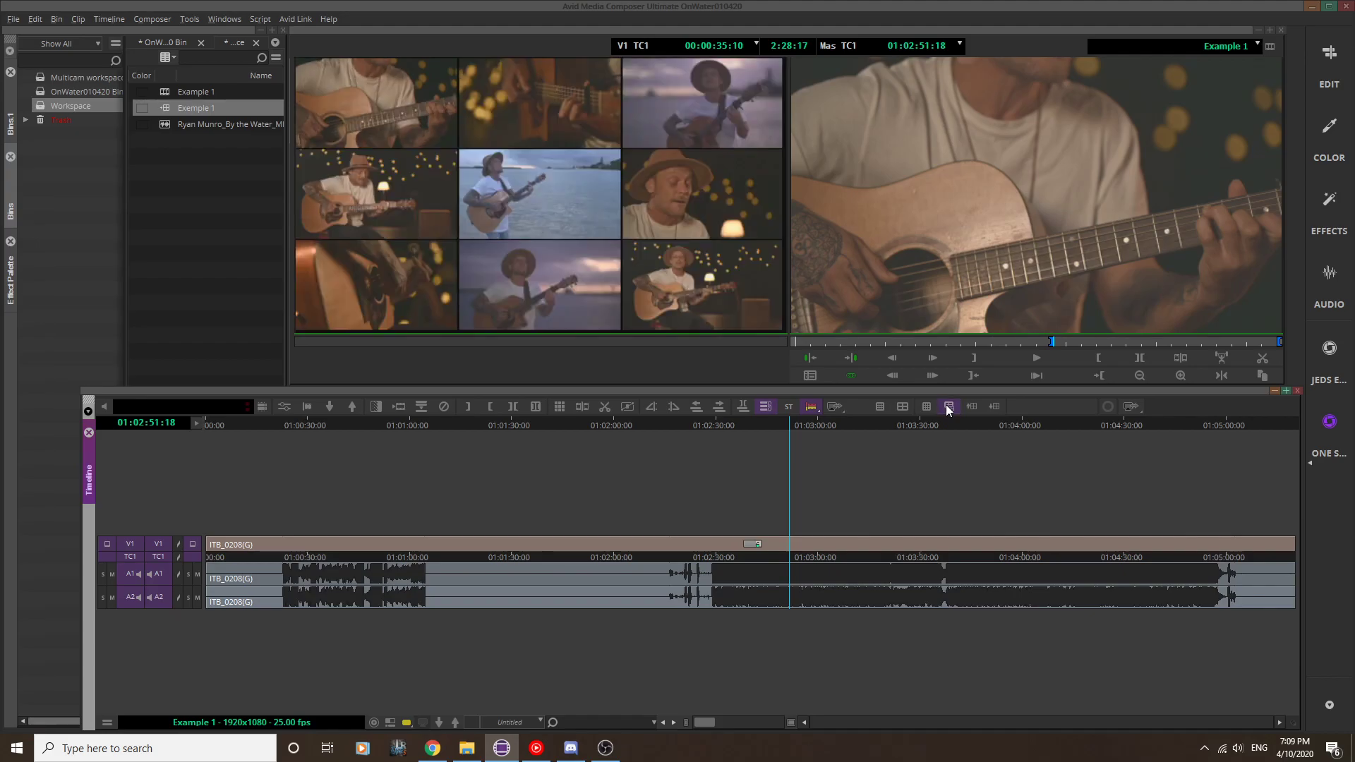
click(947, 406)
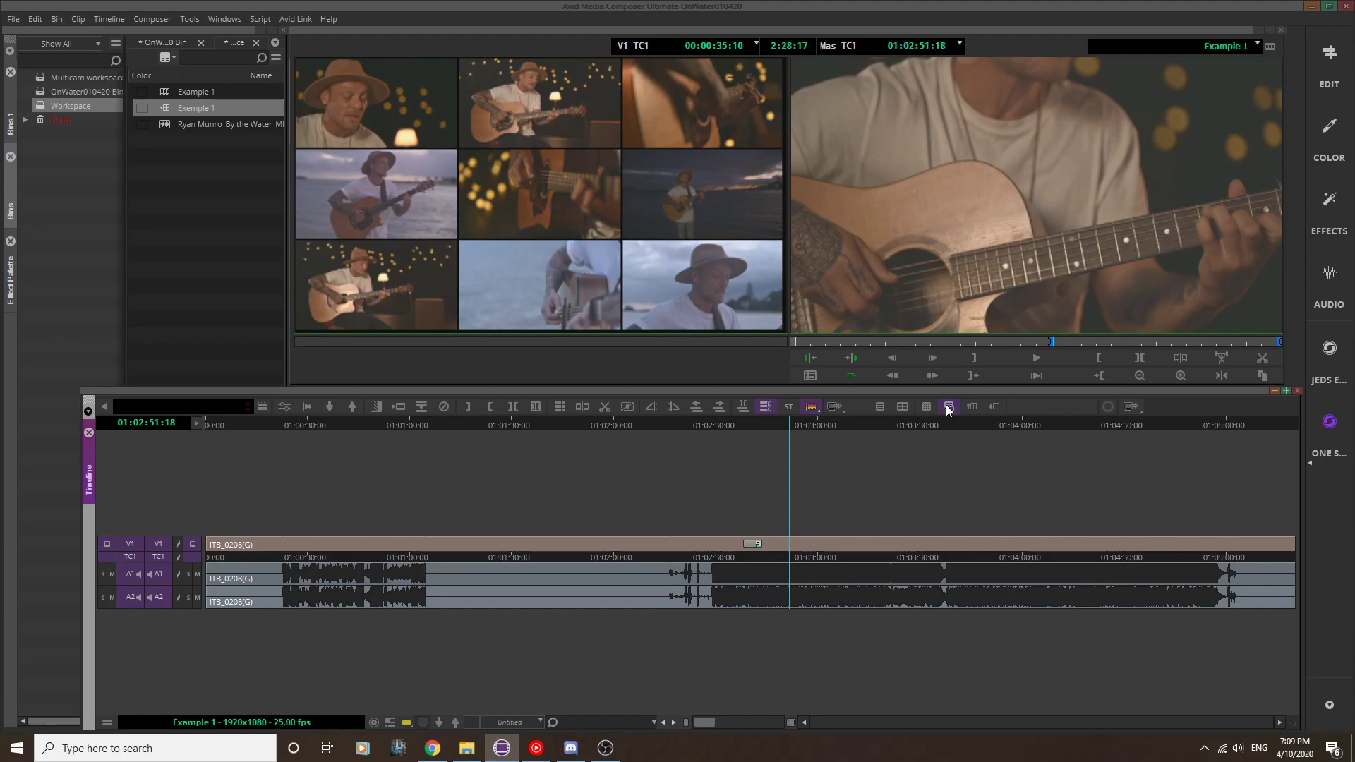
click(947, 408)
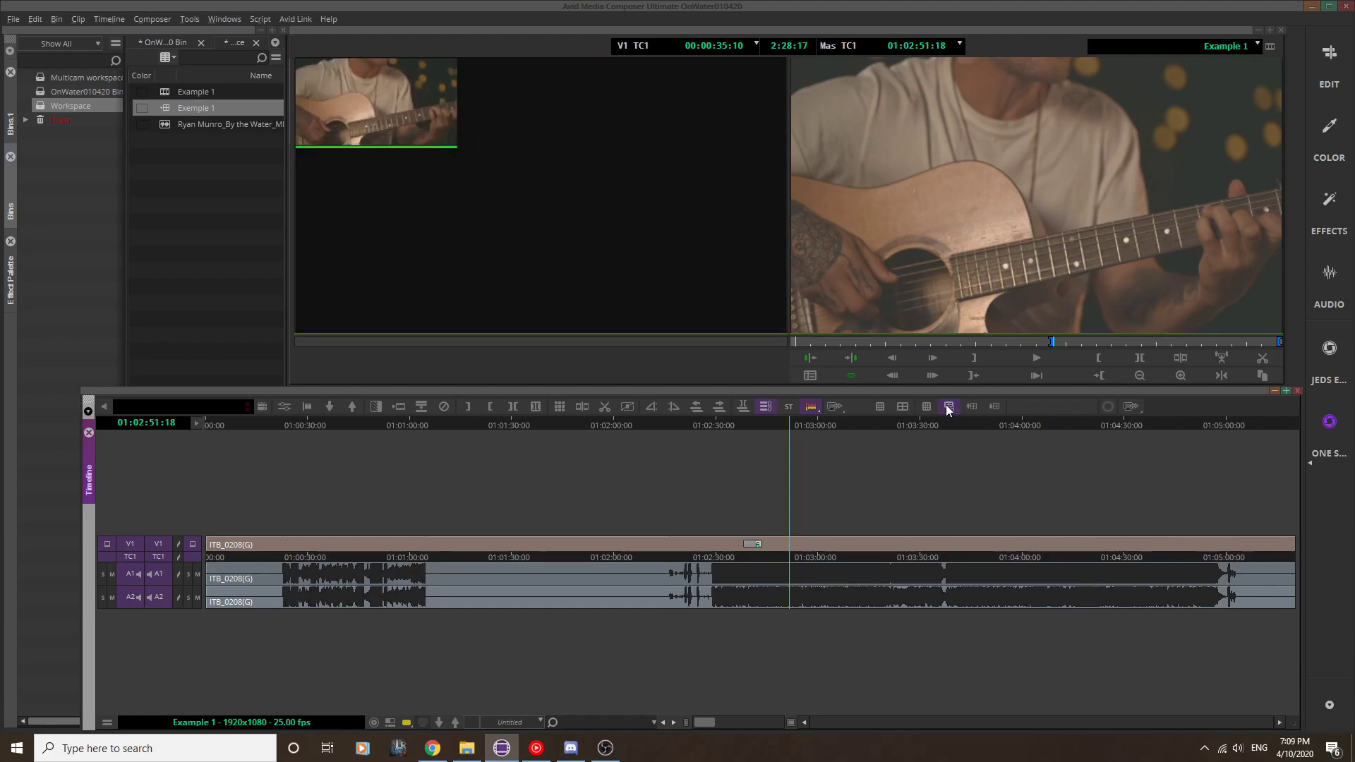
click(947, 407)
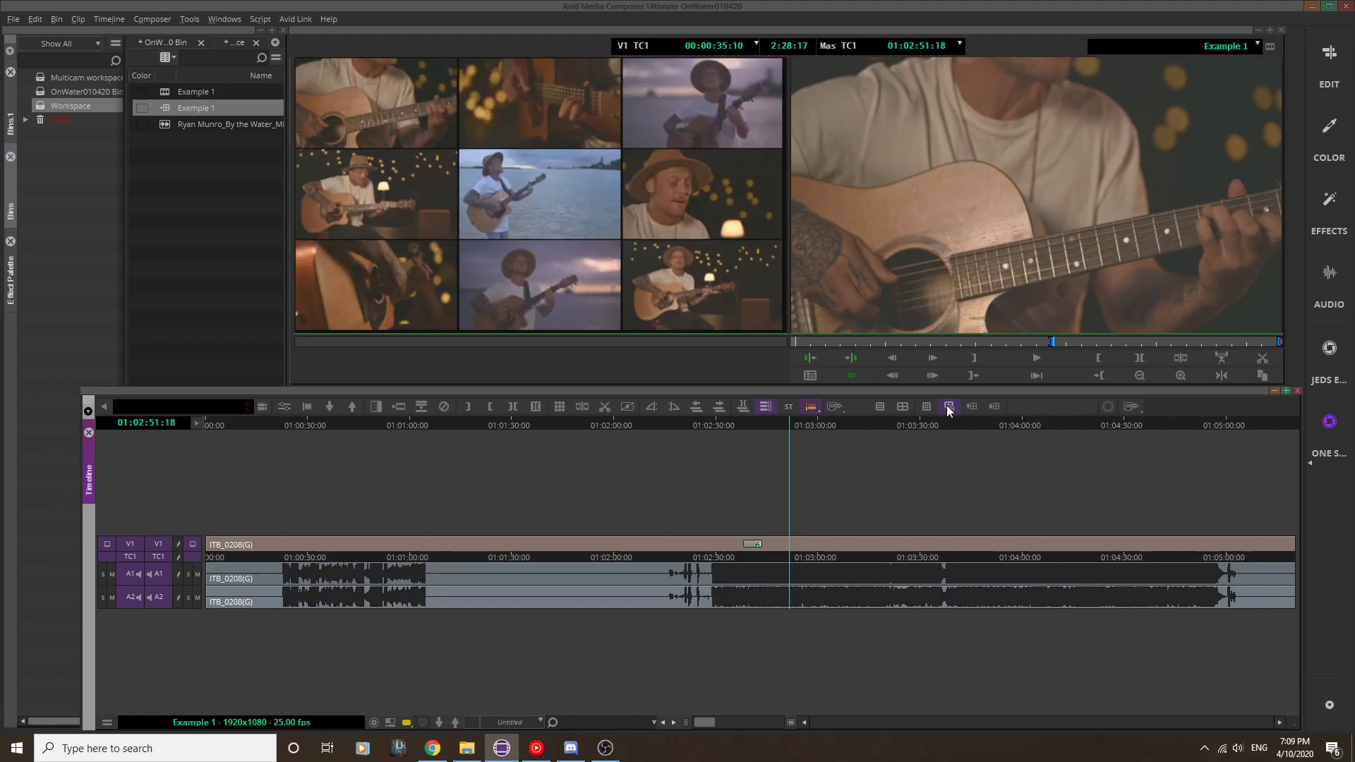
Step: In a Quad Split of another camera bank, cut to the guitar close-up angle ITB_0195 at 01:02:28:17 and play the cut
click(902, 406)
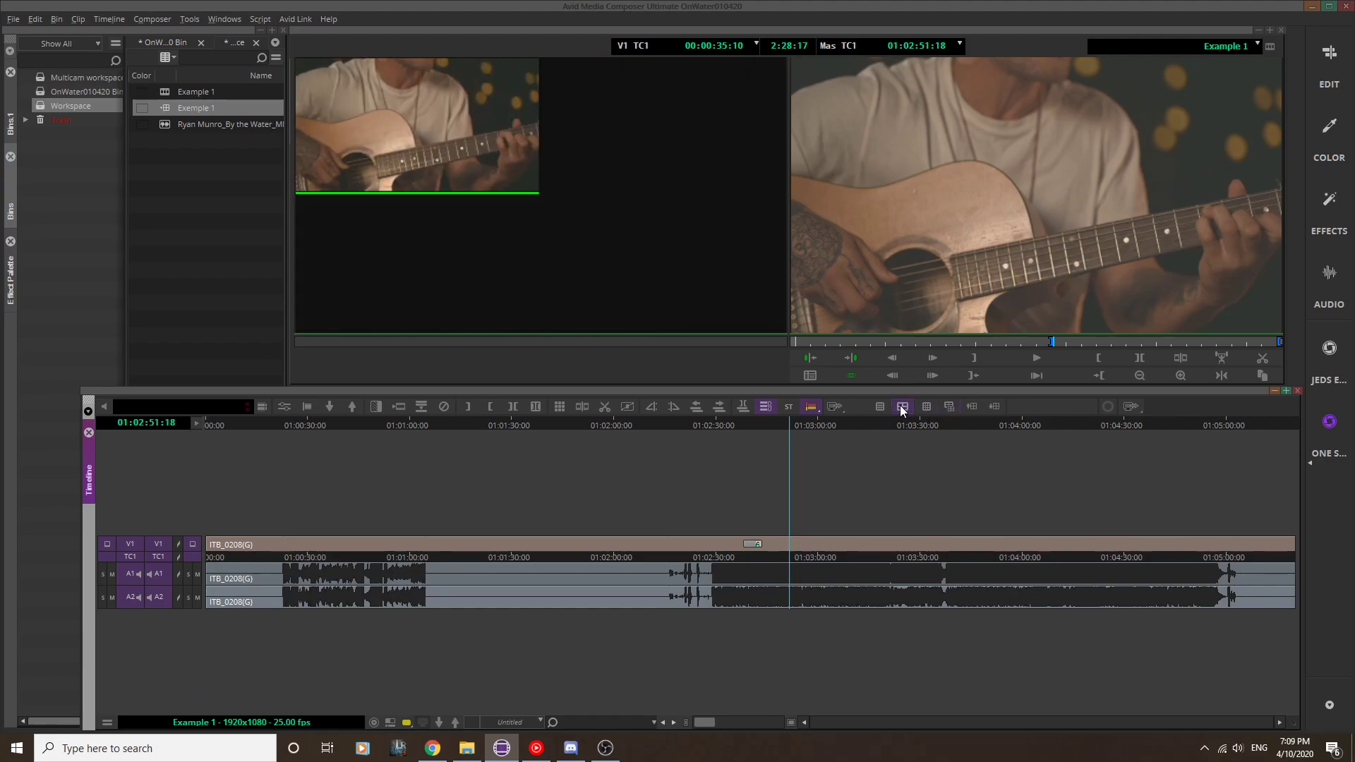
click(949, 406)
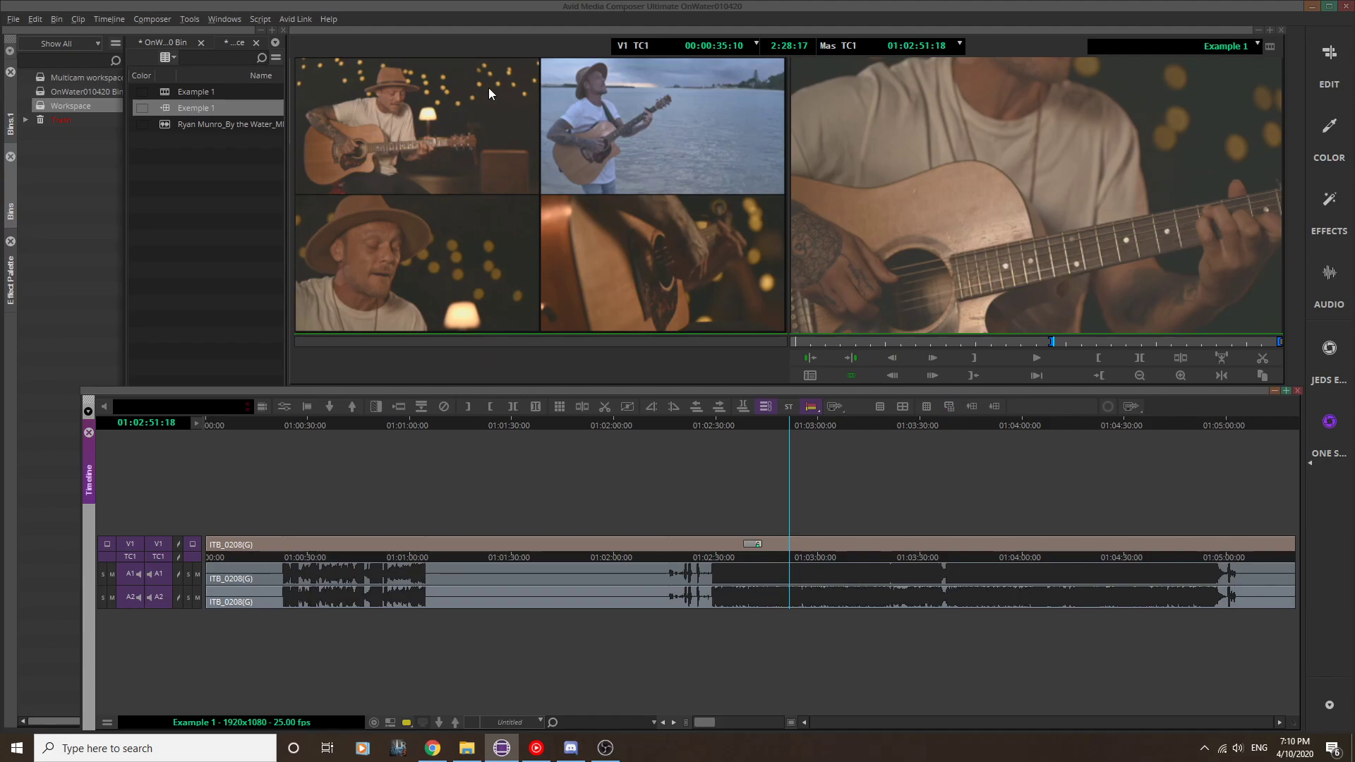
click(711, 427)
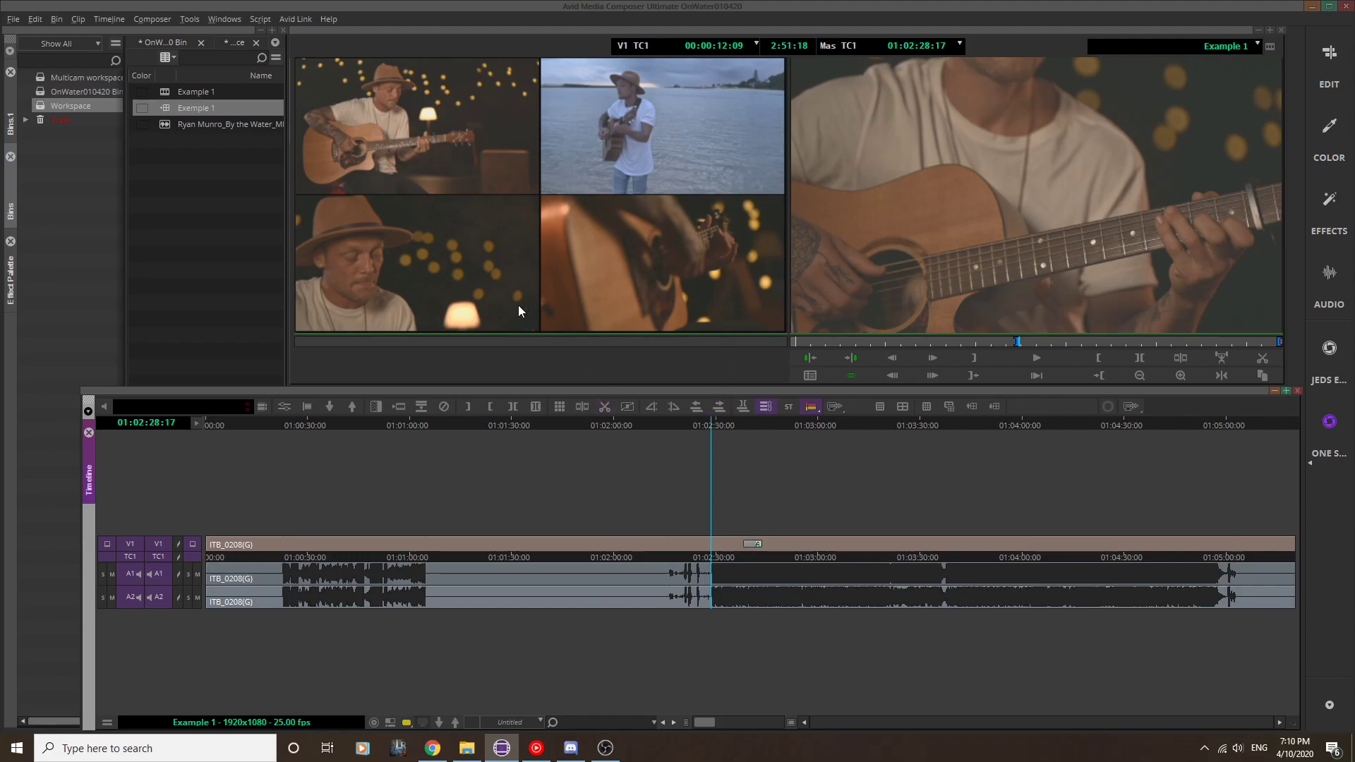
click(654, 259)
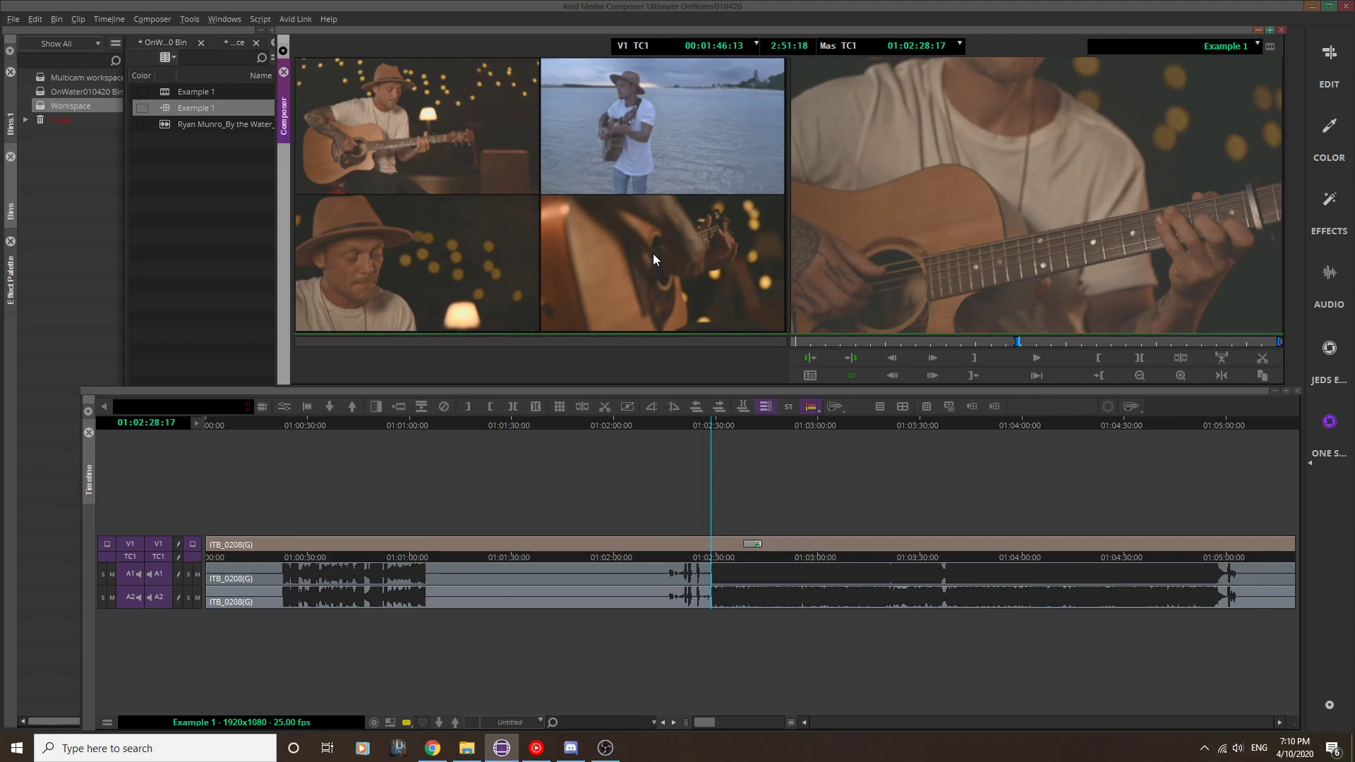
click(654, 253)
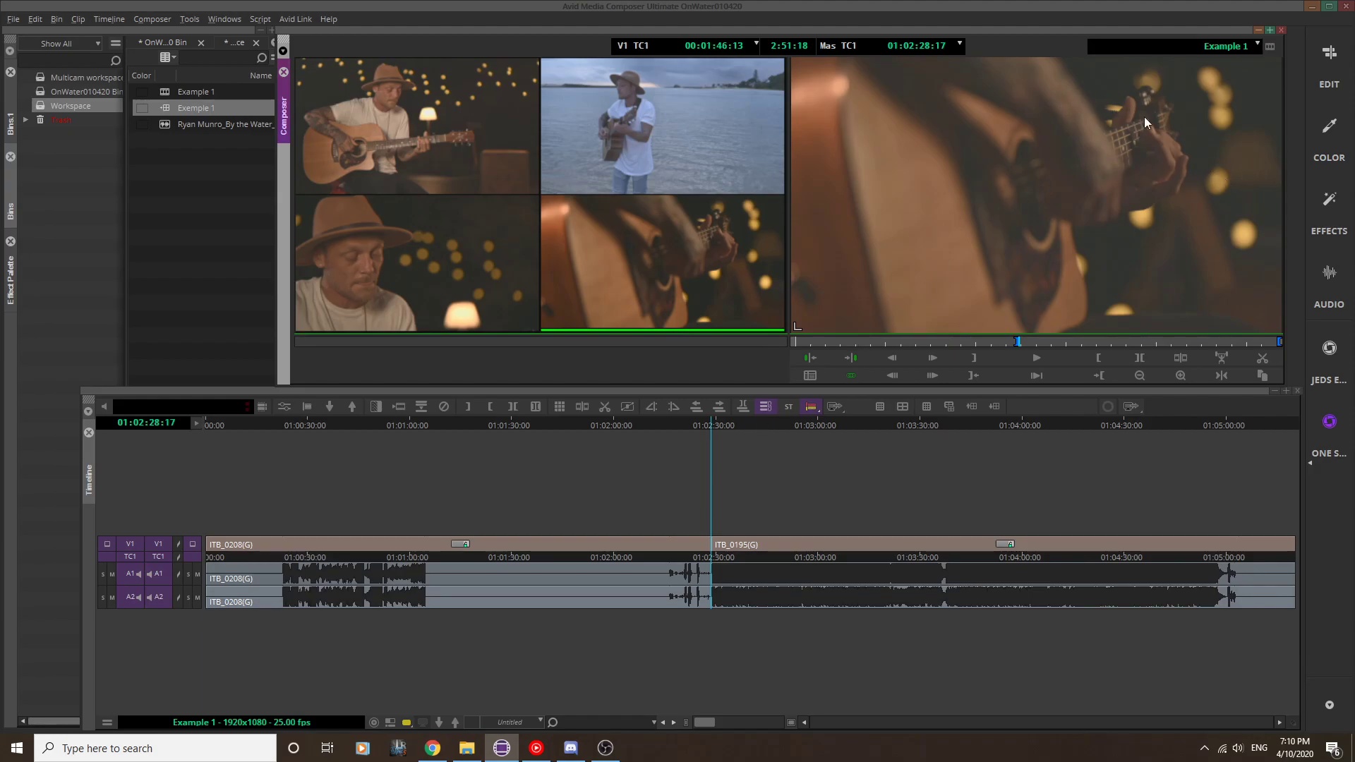
key(space)
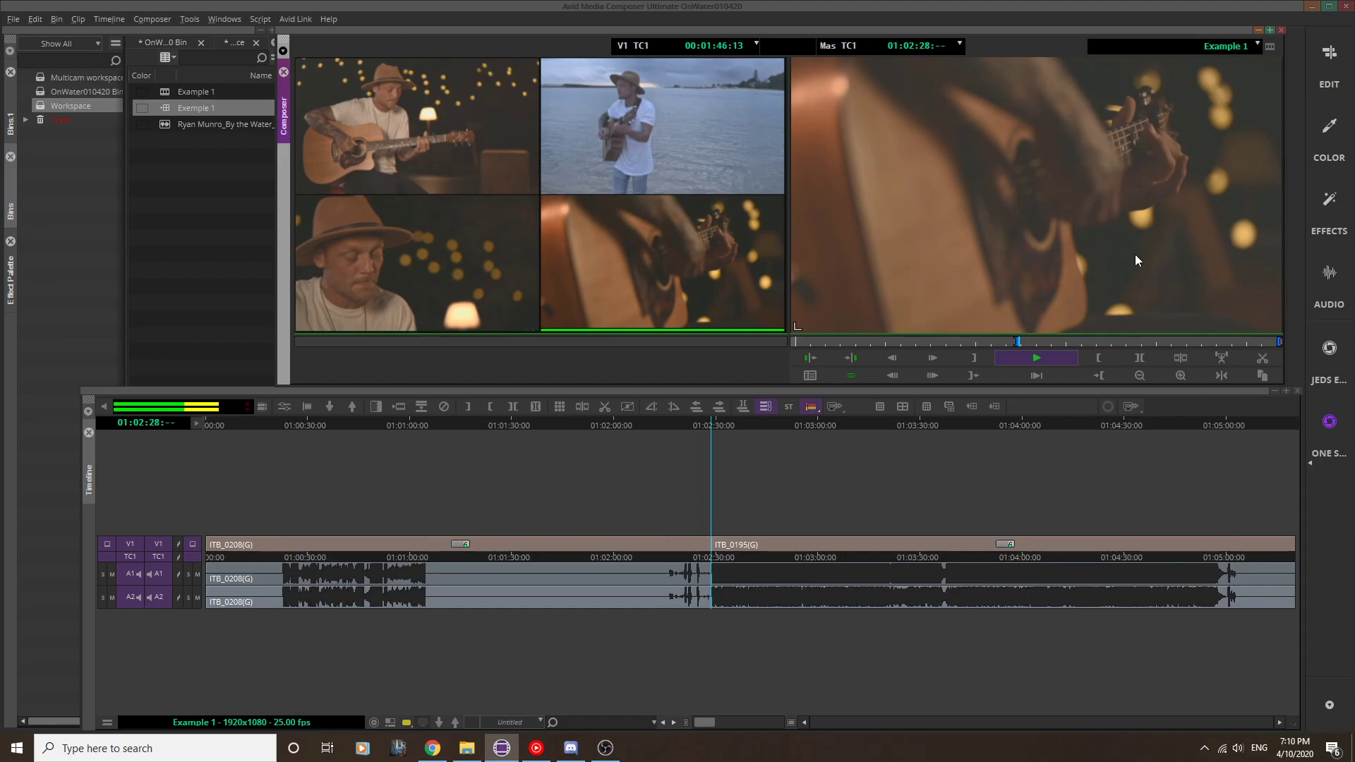
key(space)
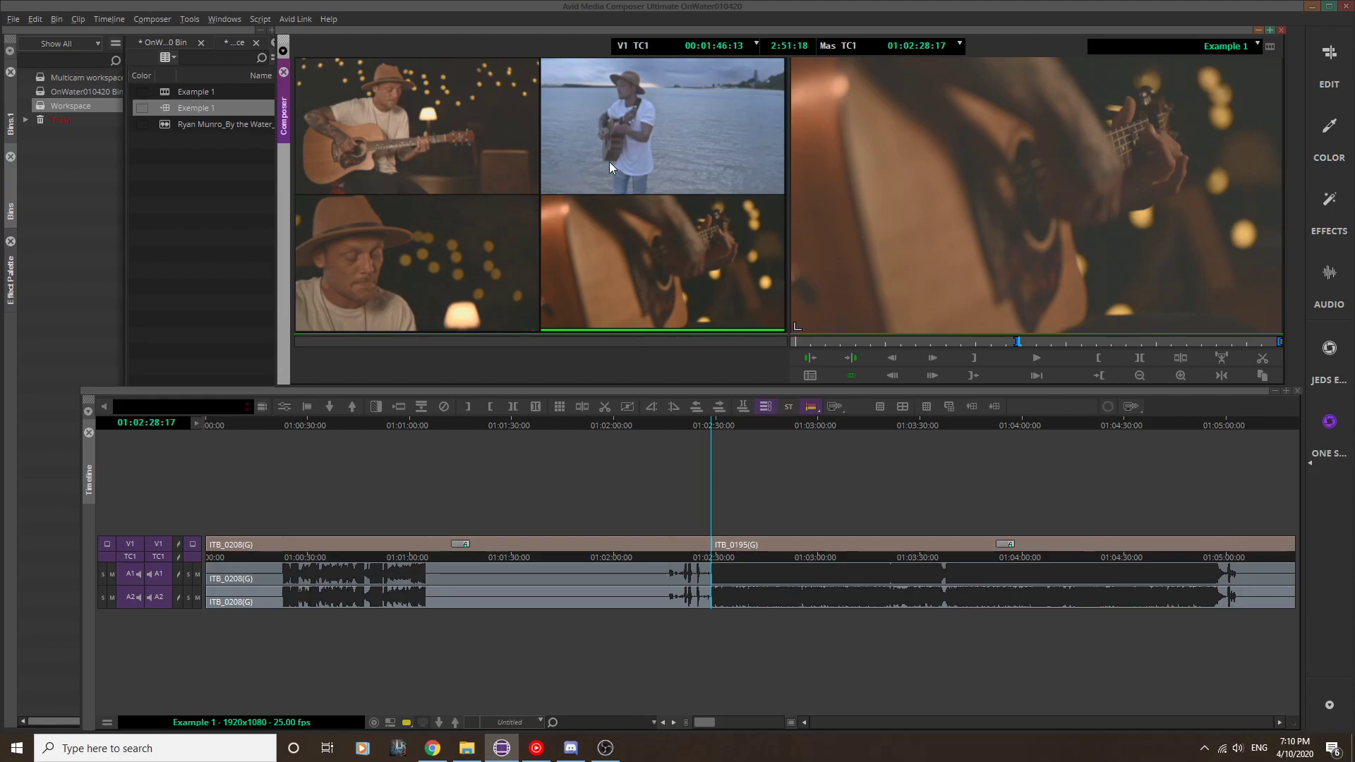
Step: Swap the camera bank and cut to the dusk seaside angle ITB_0200 at 01:02:30:24
click(717, 423)
click(718, 424)
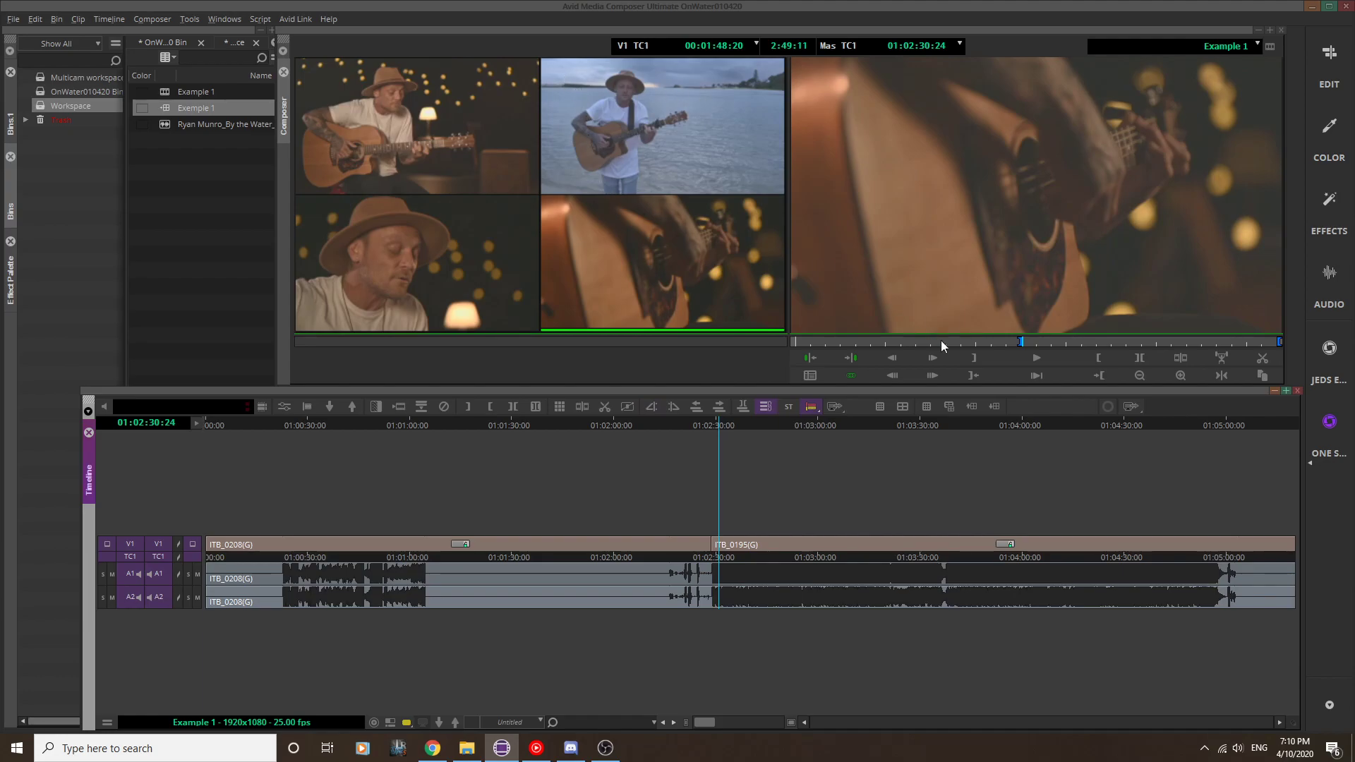
click(950, 408)
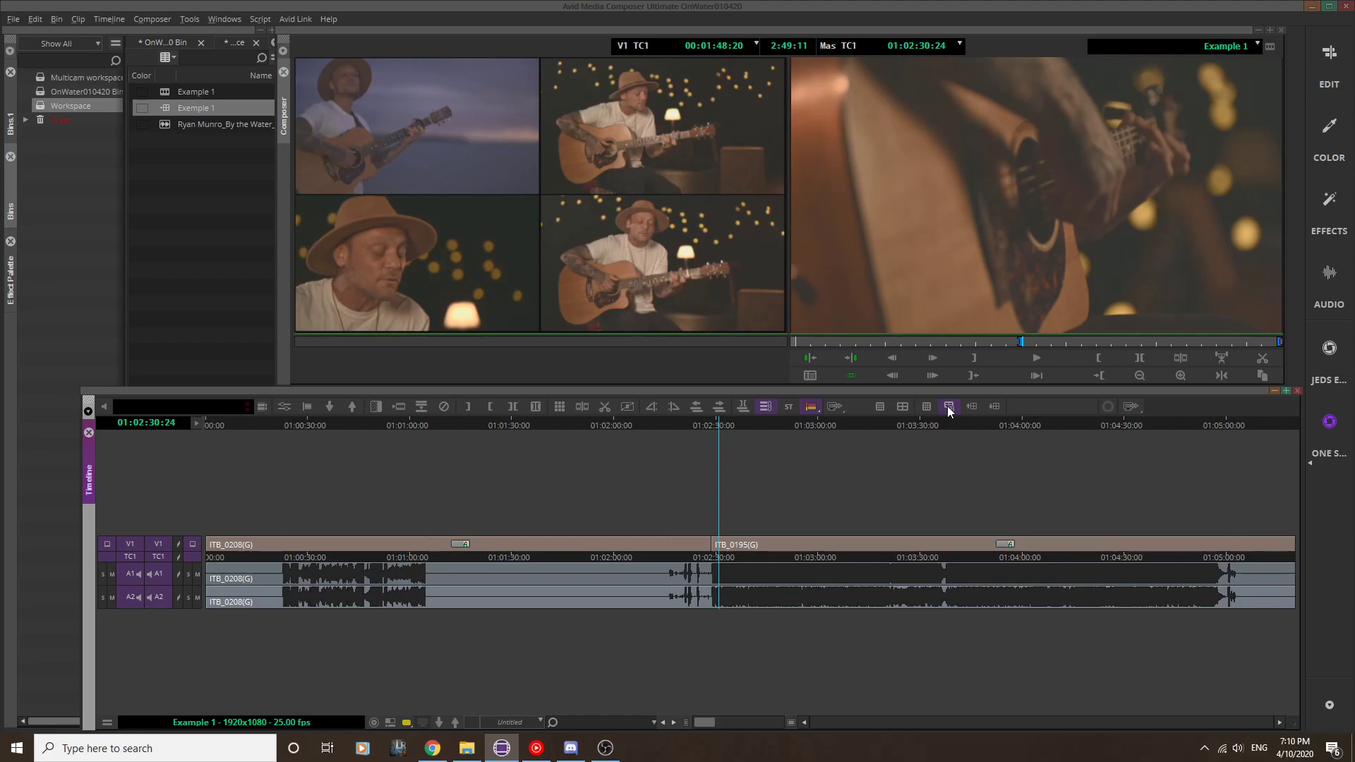
click(396, 123)
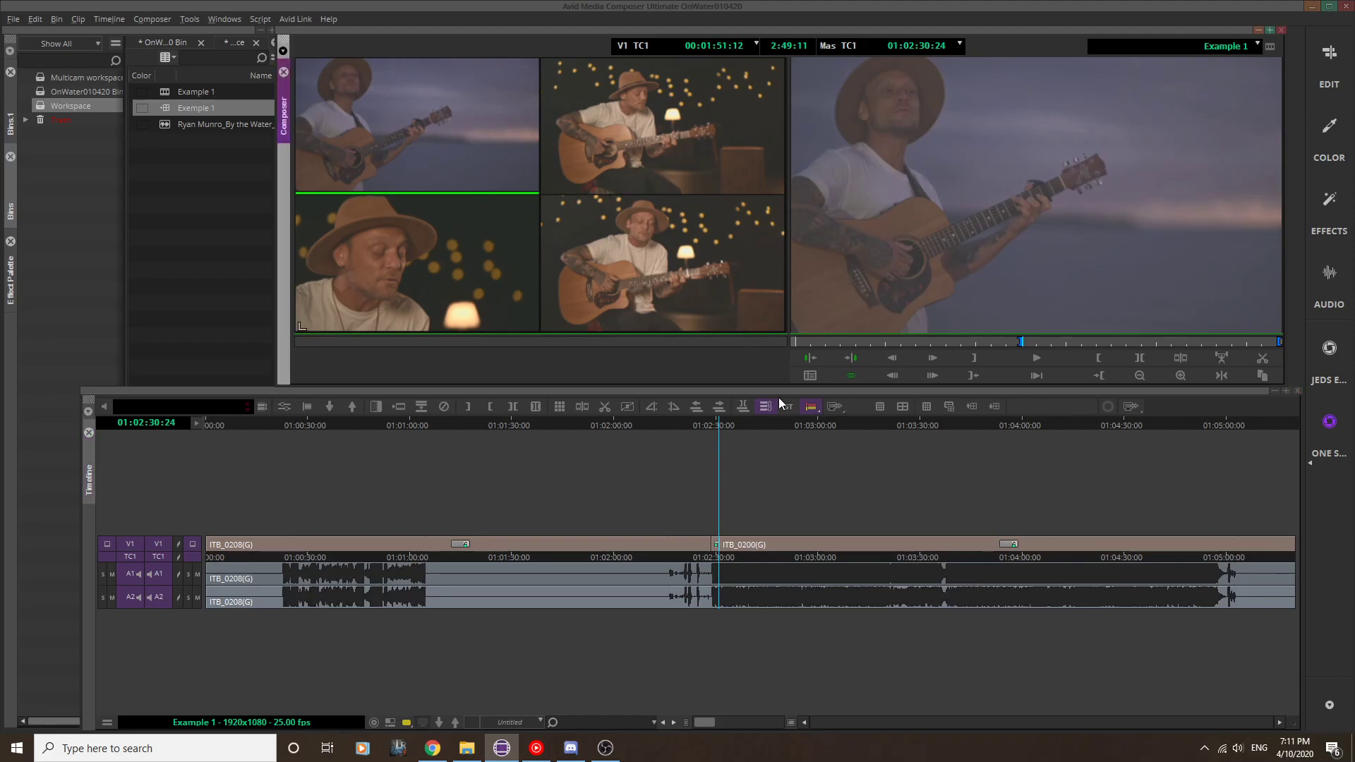
Step: Check the last cut and switch to the seated lamp-lit angle ITB_0180 at 01:02:34:23
click(735, 422)
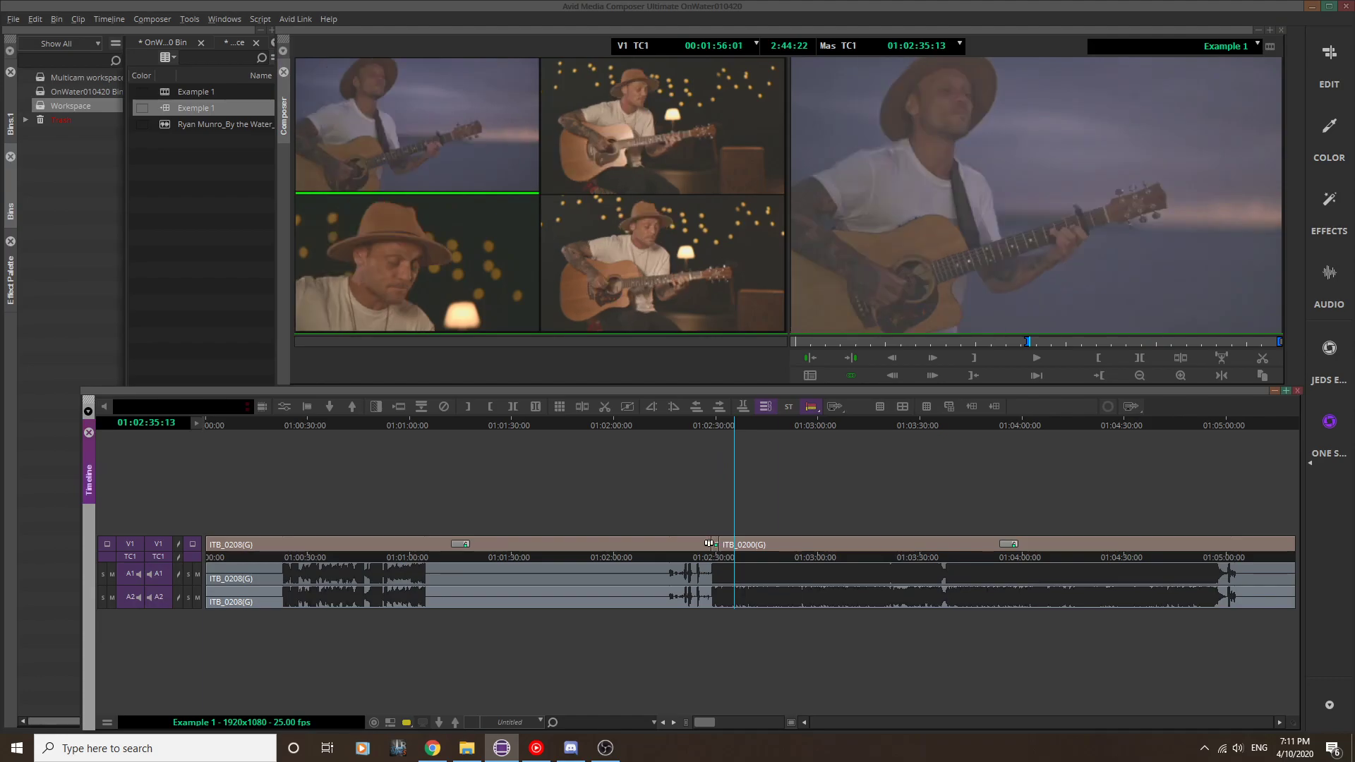
click(713, 421)
click(723, 420)
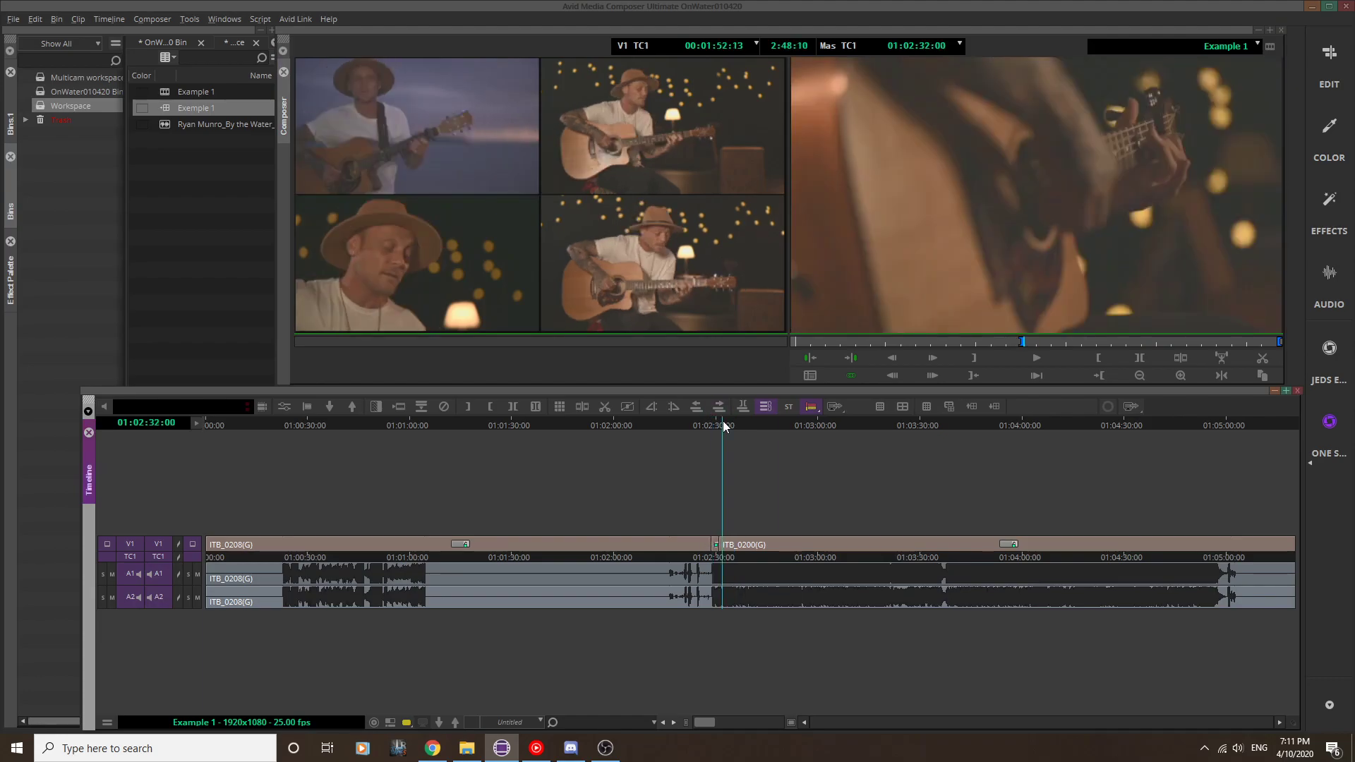
click(733, 422)
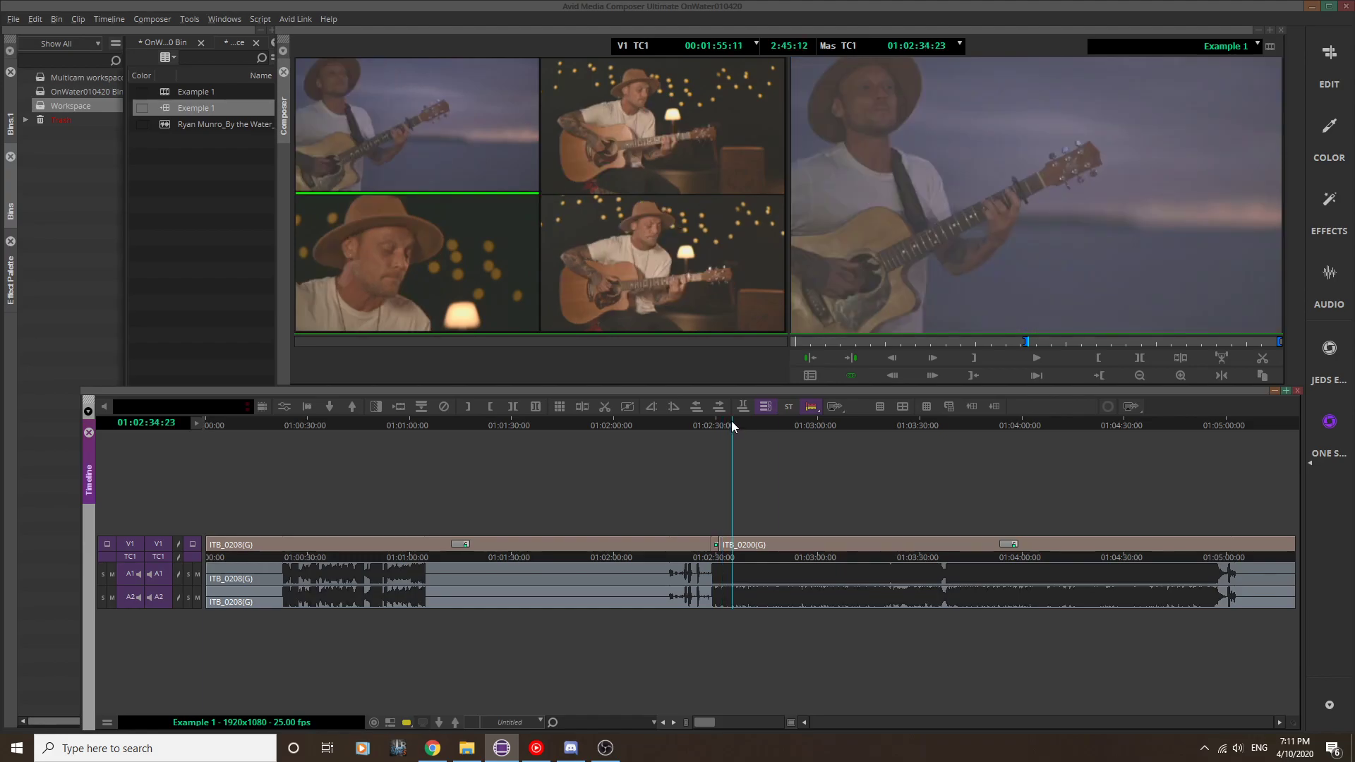
click(664, 281)
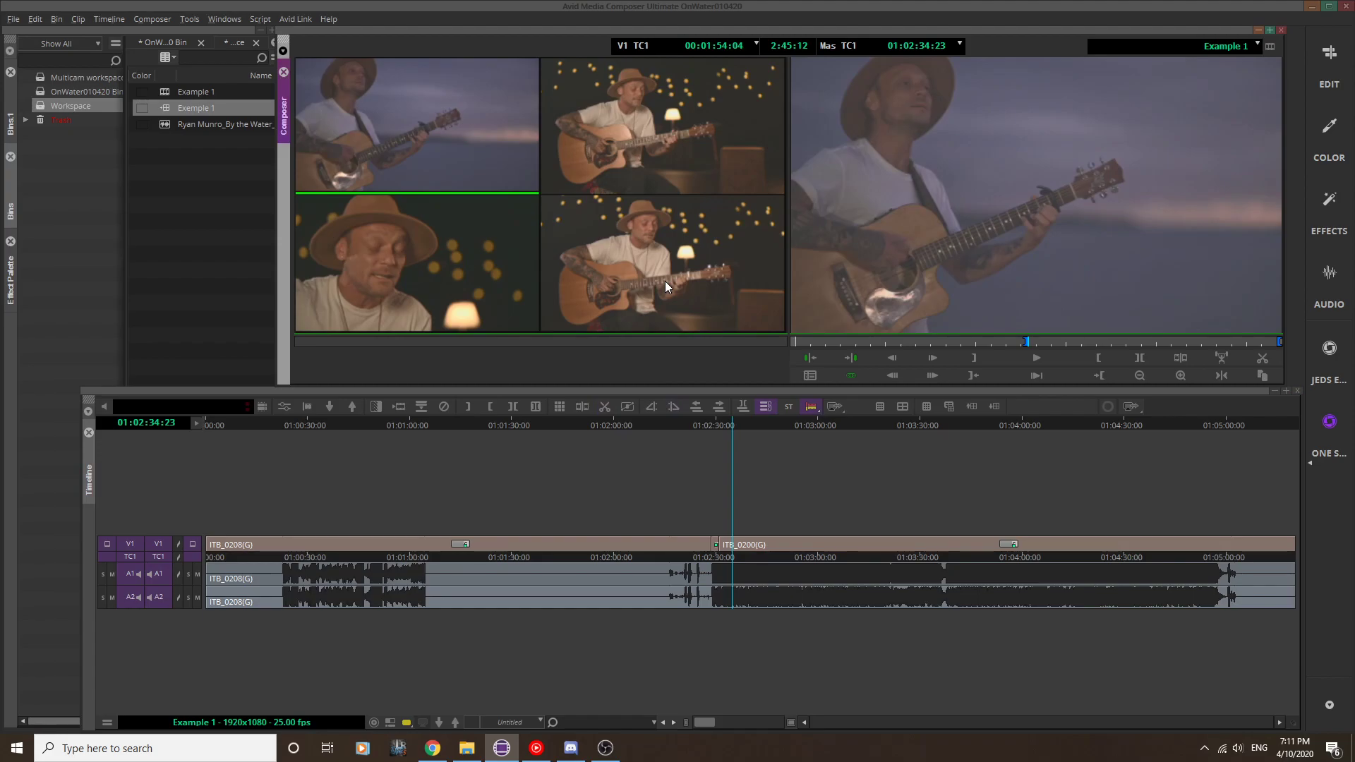
click(665, 281)
Step: Scrub through the new angle cuts on V1 up to 01:02:38:06 to review them
click(750, 423)
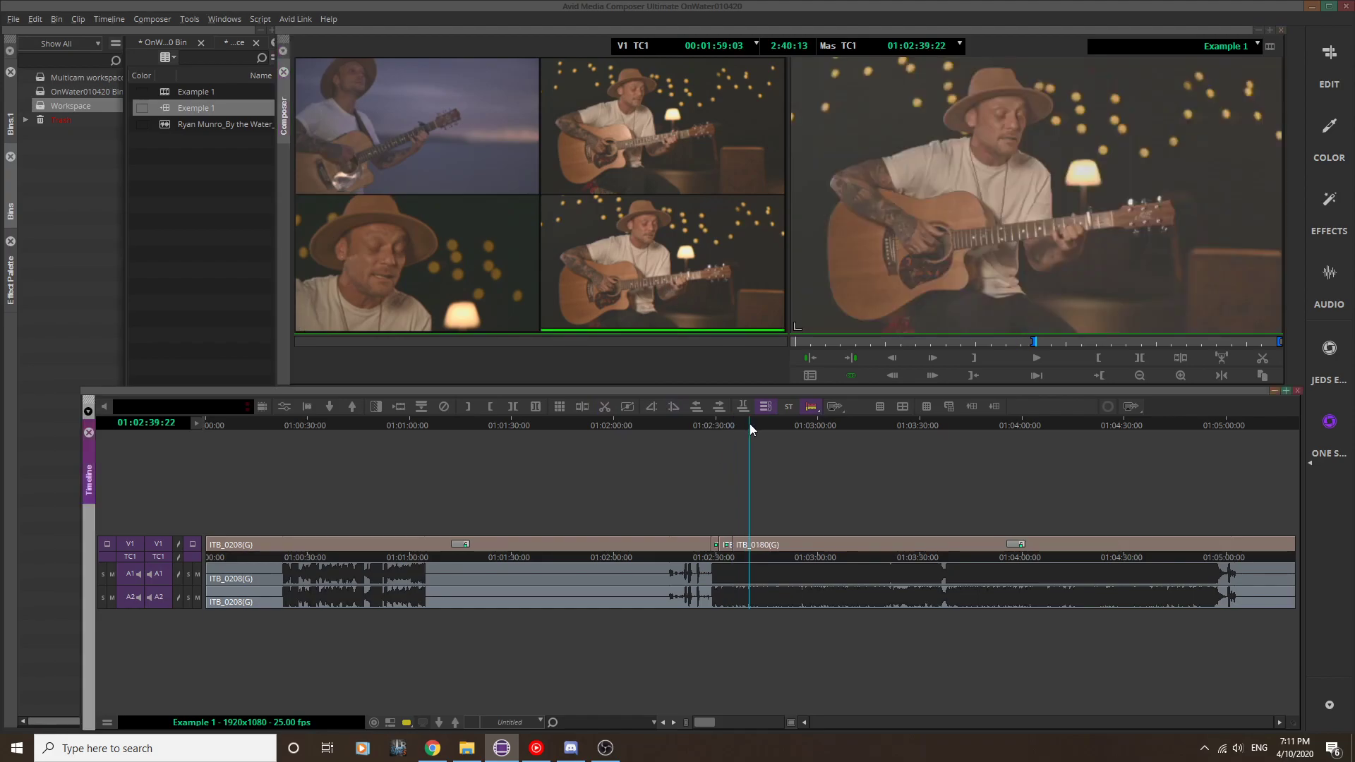
drag(705, 422, 721, 425)
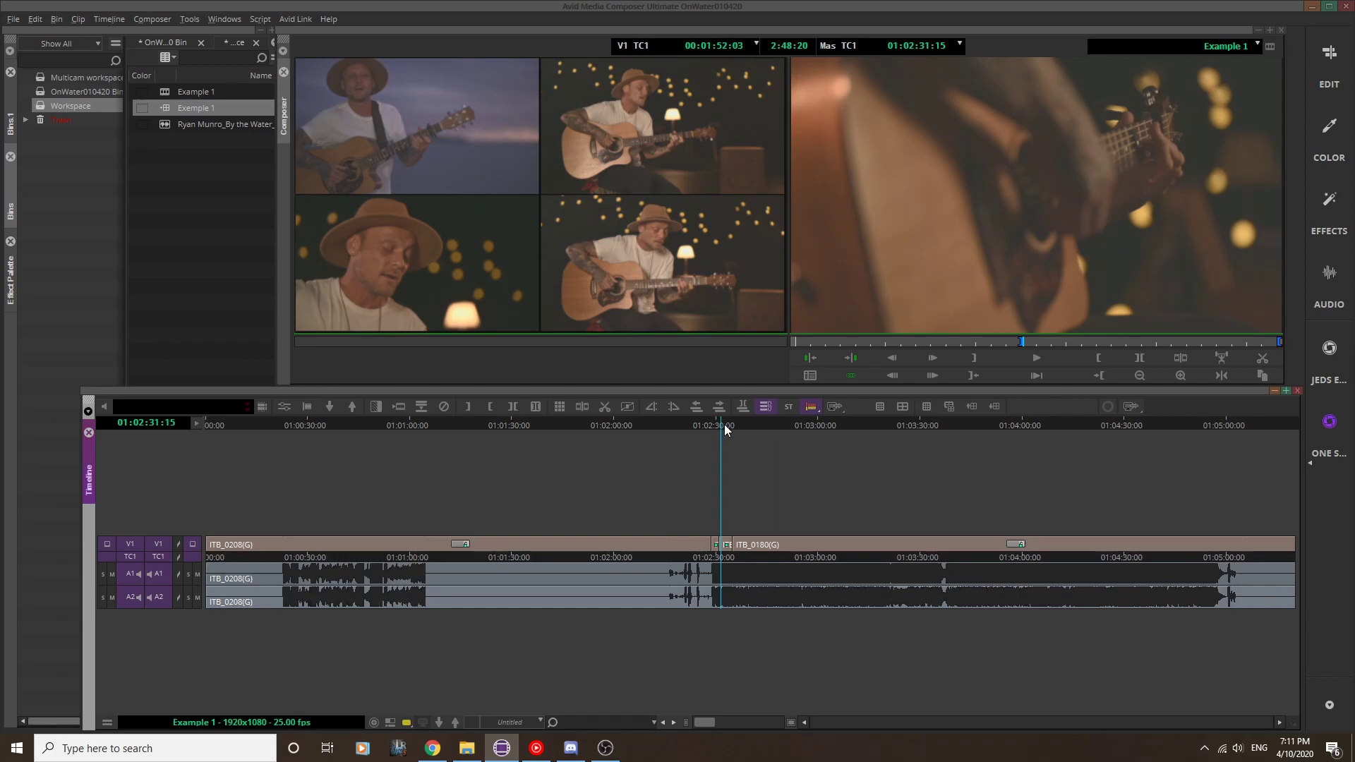
click(744, 421)
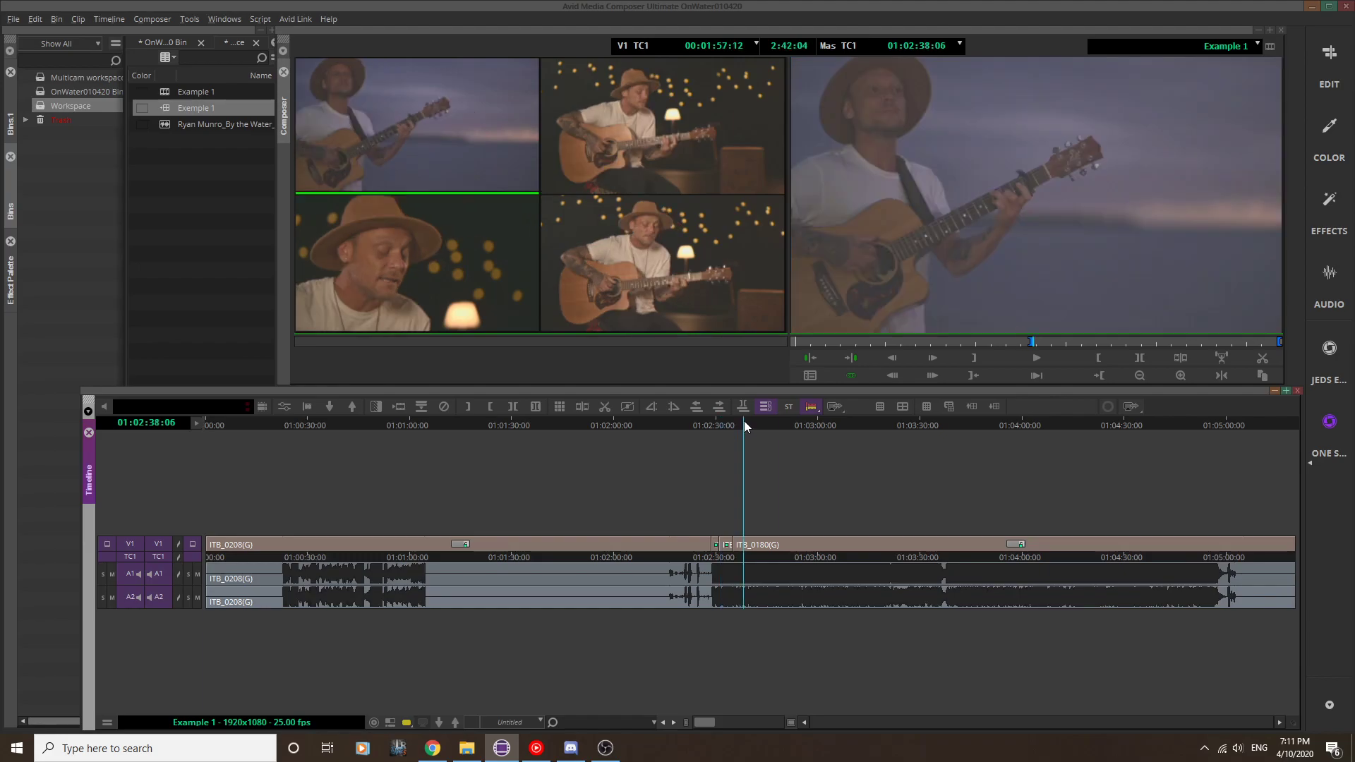
key(F12)
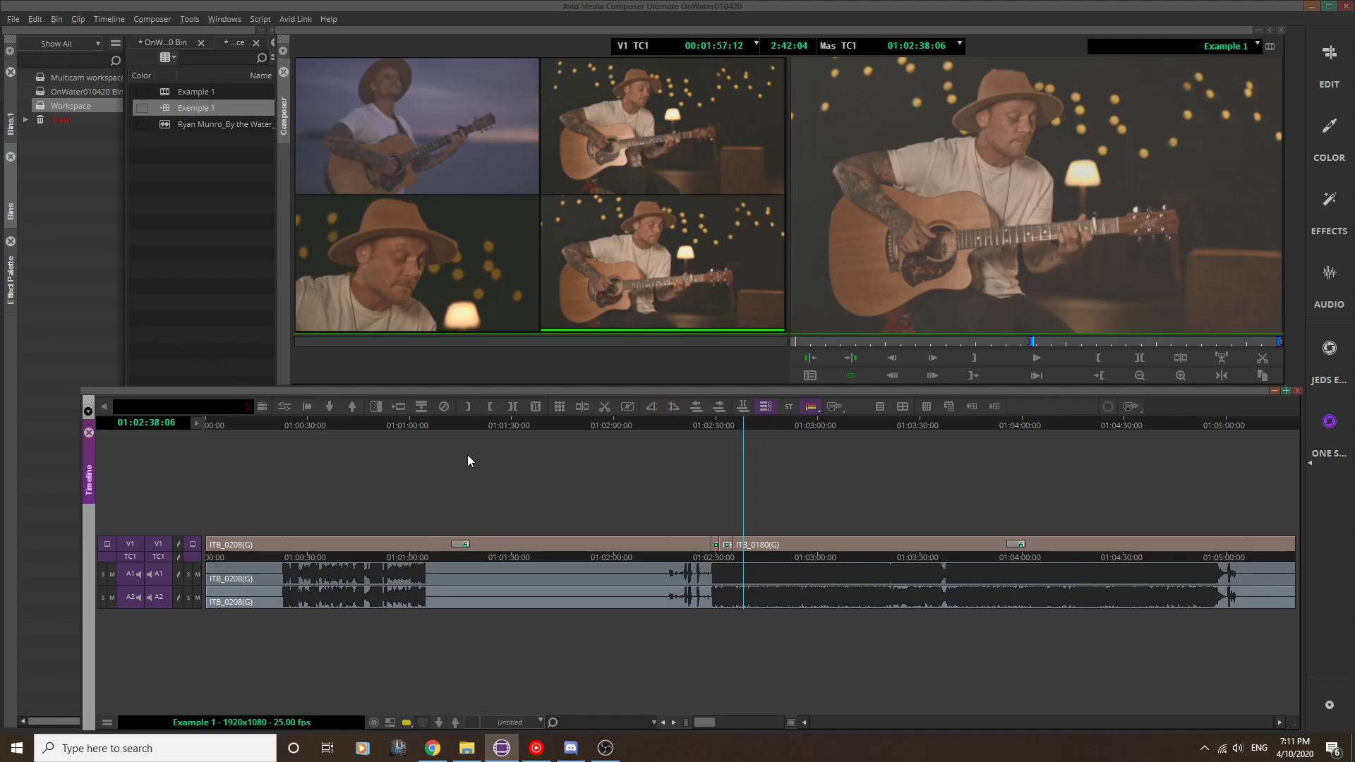
Step: Cut back to the dusk seaside angle ITB_0200 at 01:02:44:21 and move the playhead to 01:03:01:11
click(768, 427)
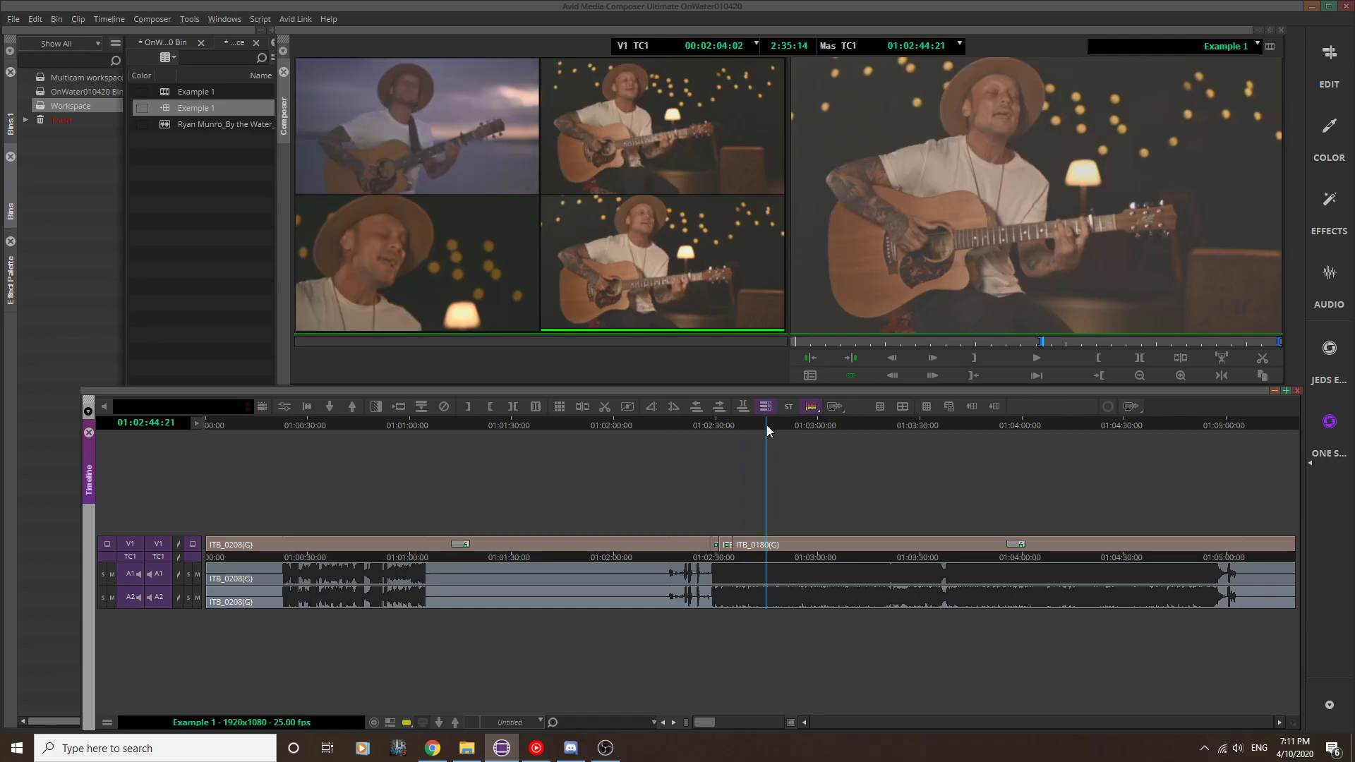
key(F11)
key(F9)
click(824, 428)
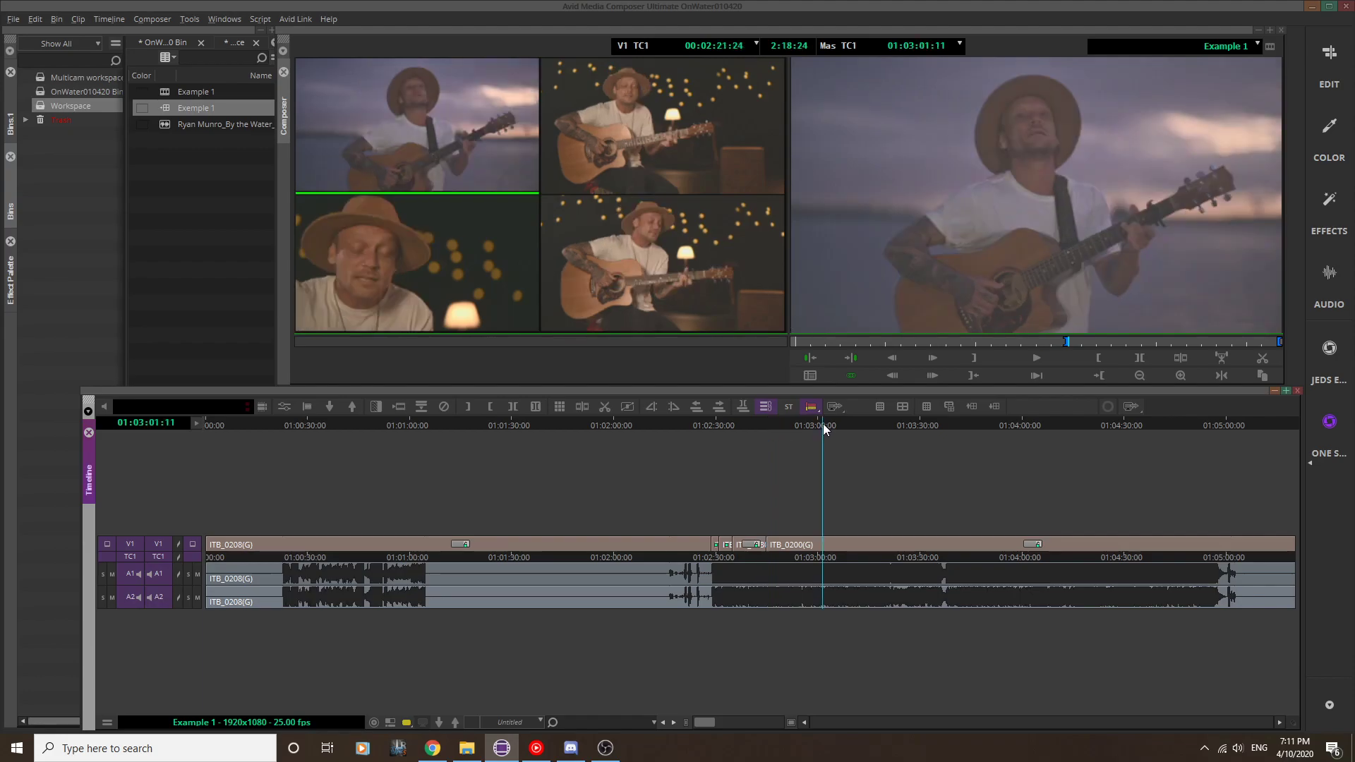
Step: Cut to the guitar close-up angle ITB_0194 at 01:03:01:11 and move the playhead back to 01:02:35:03
key(F10)
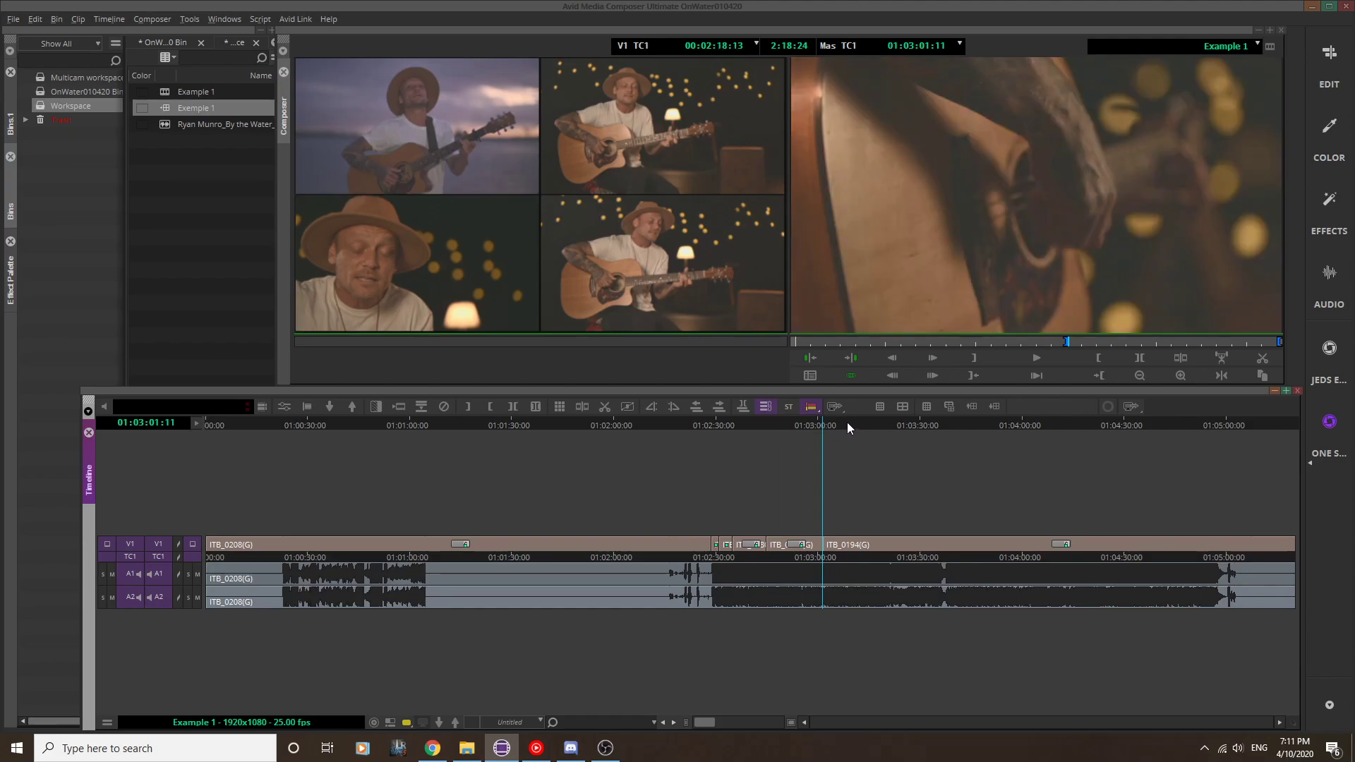
mouse_move(764, 425)
mouse_down()
mouse_move(747, 425)
mouse_move(783, 426)
mouse_up()
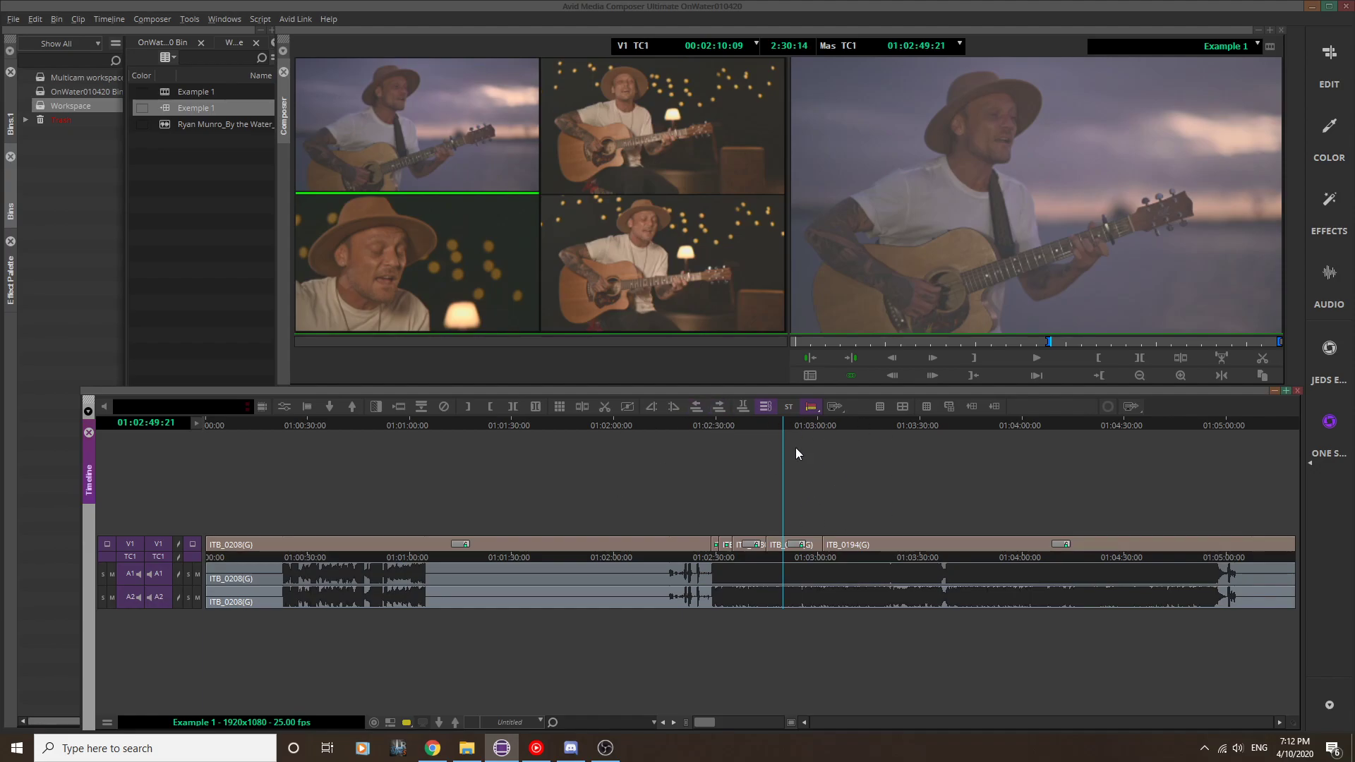
click(734, 426)
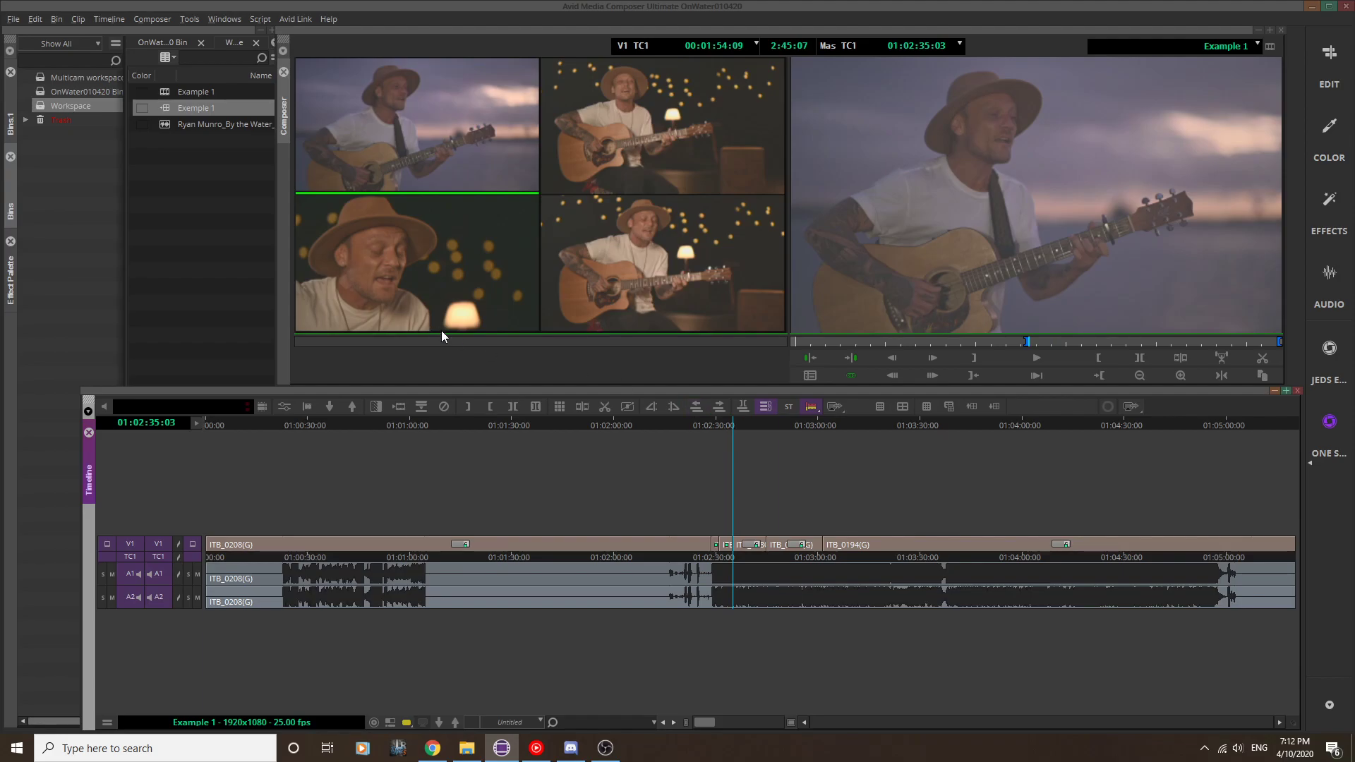
key(space)
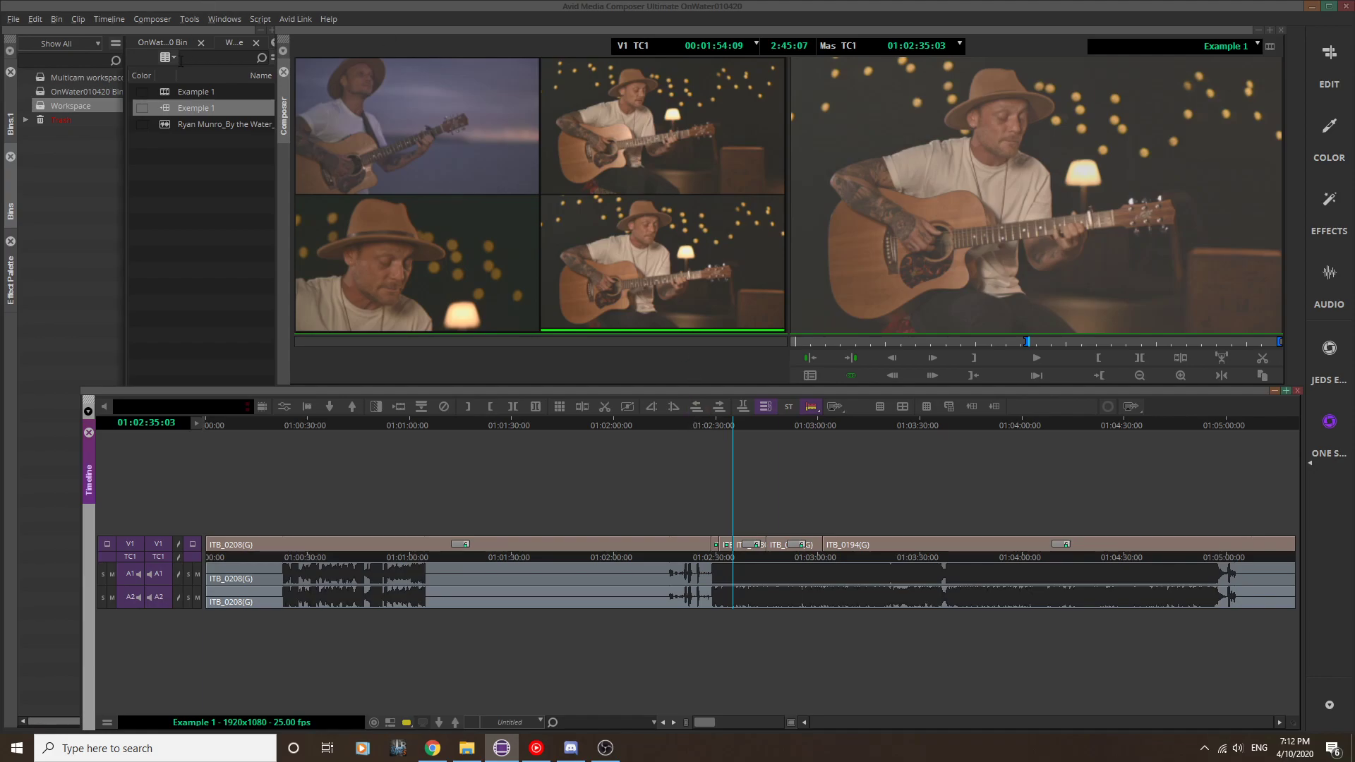
Step: Open the group clip Exemple 1 for editing and look over its stacked video tracks at 01:02:16:15
click(167, 107)
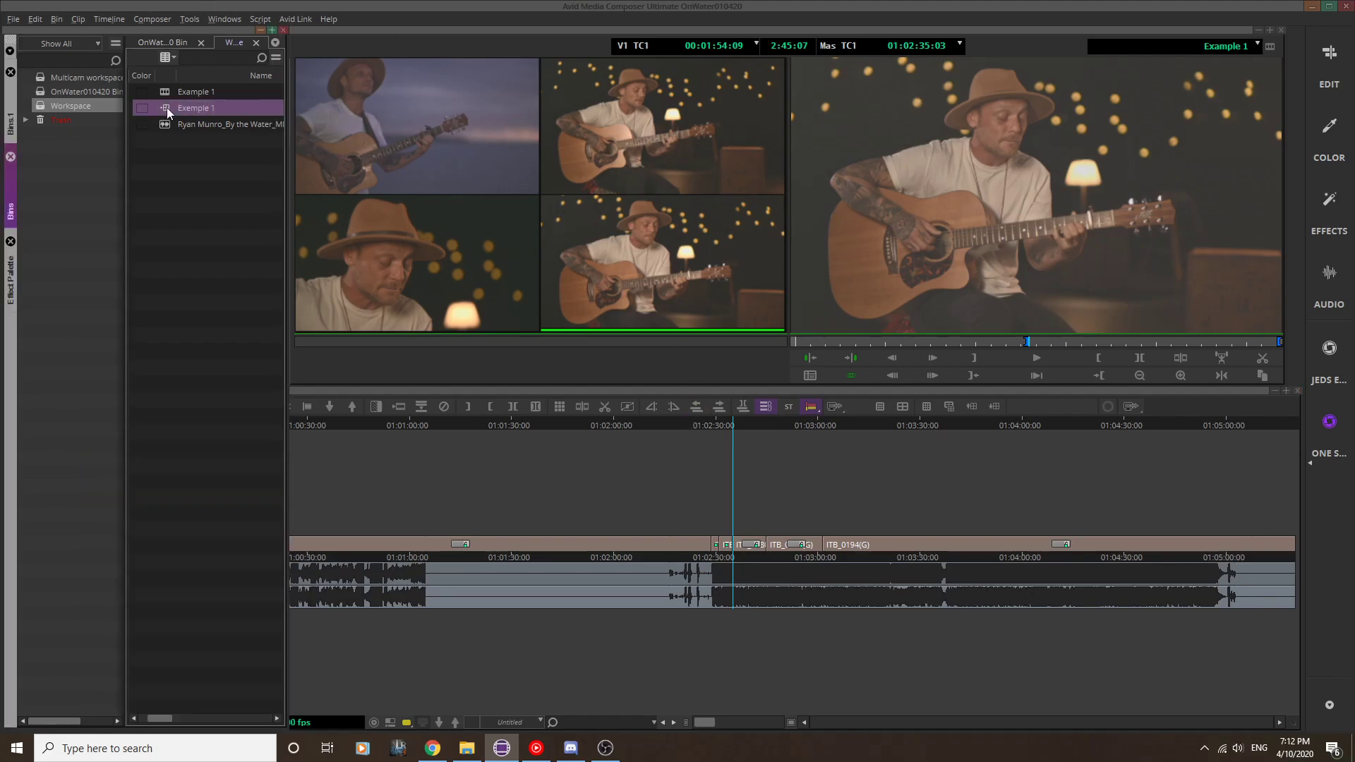
right_click(163, 108)
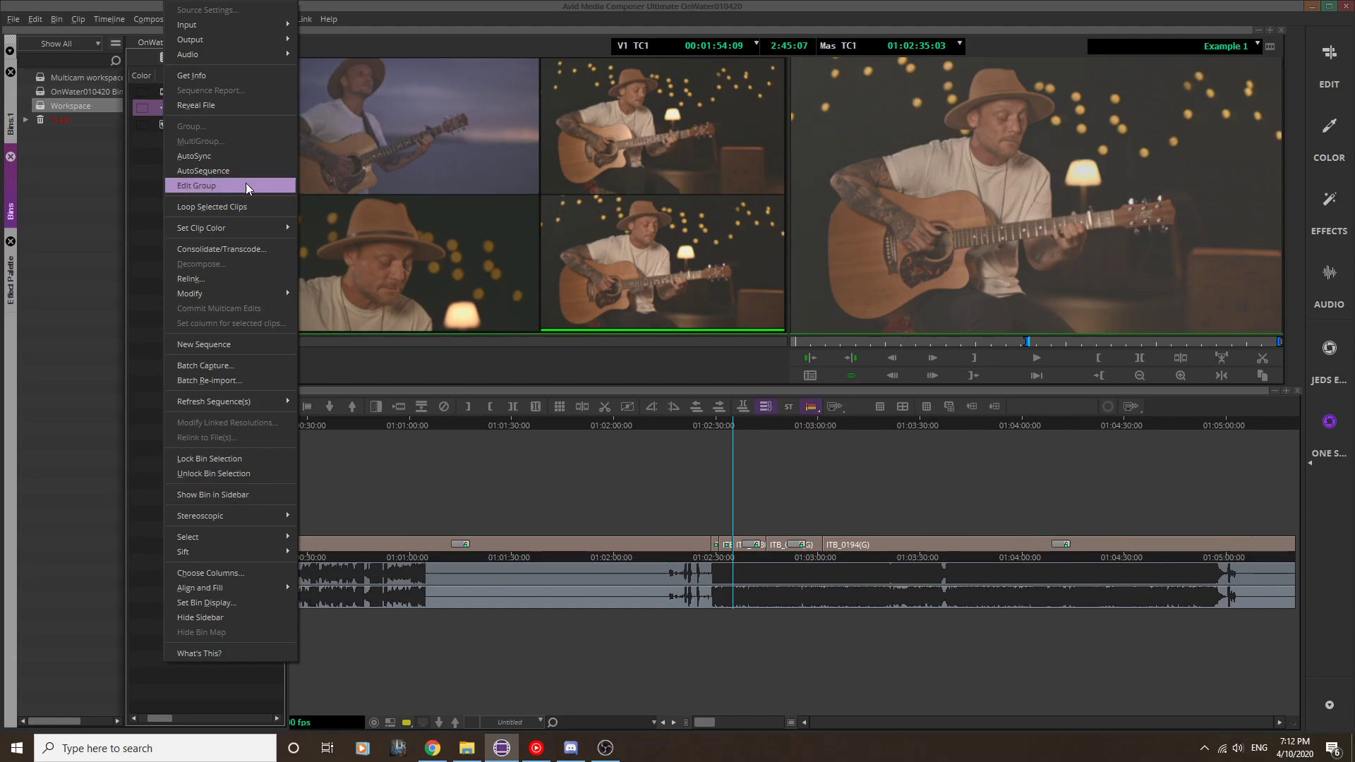
click(207, 189)
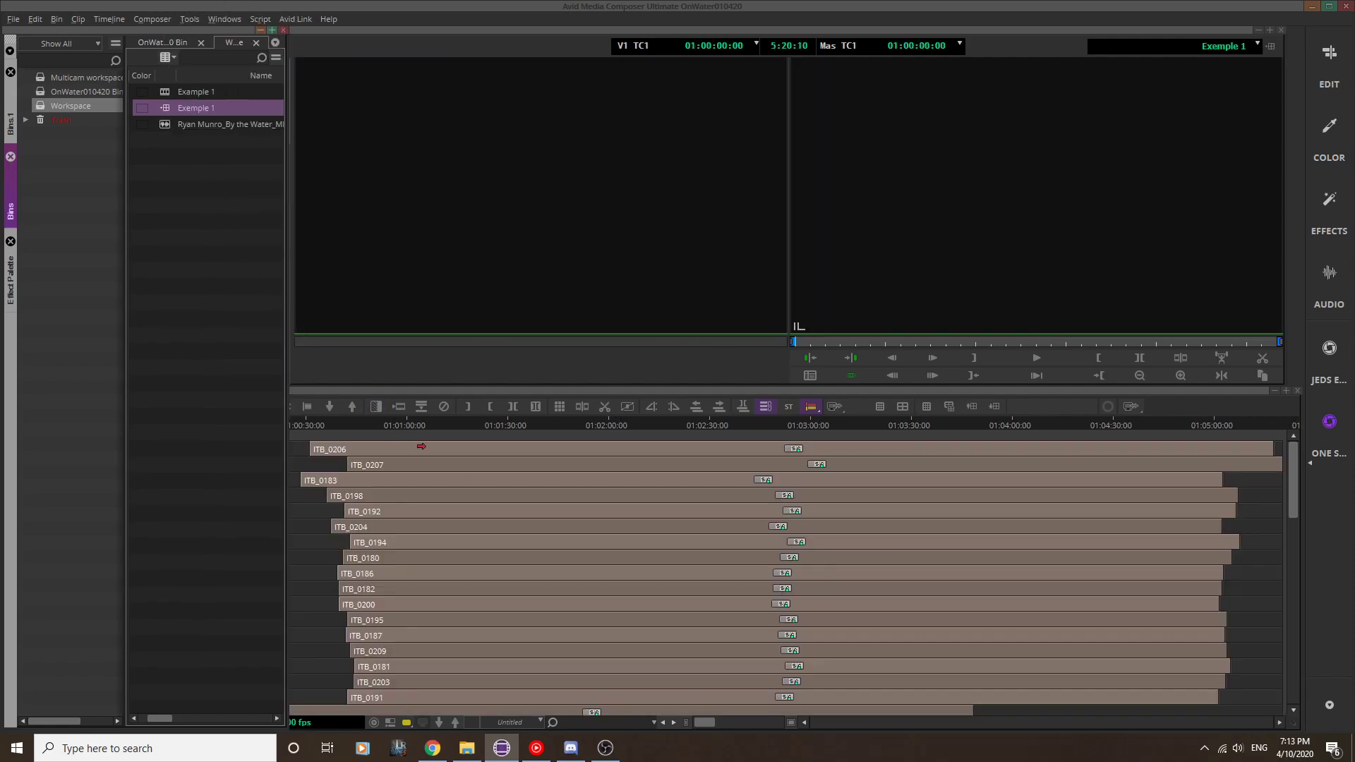
click(665, 422)
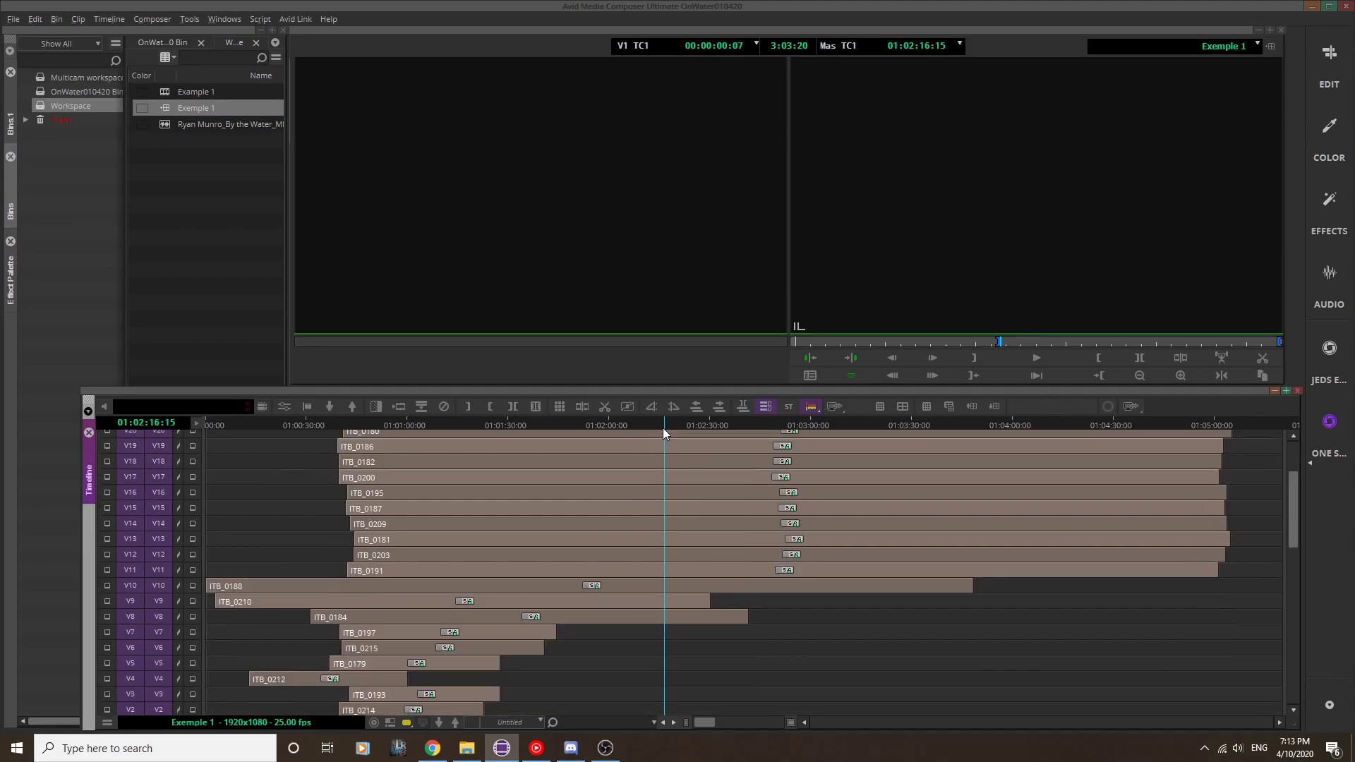
scroll(657, 436, up, 7)
scroll(661, 441, down, 4)
scroll(657, 440, up, 4)
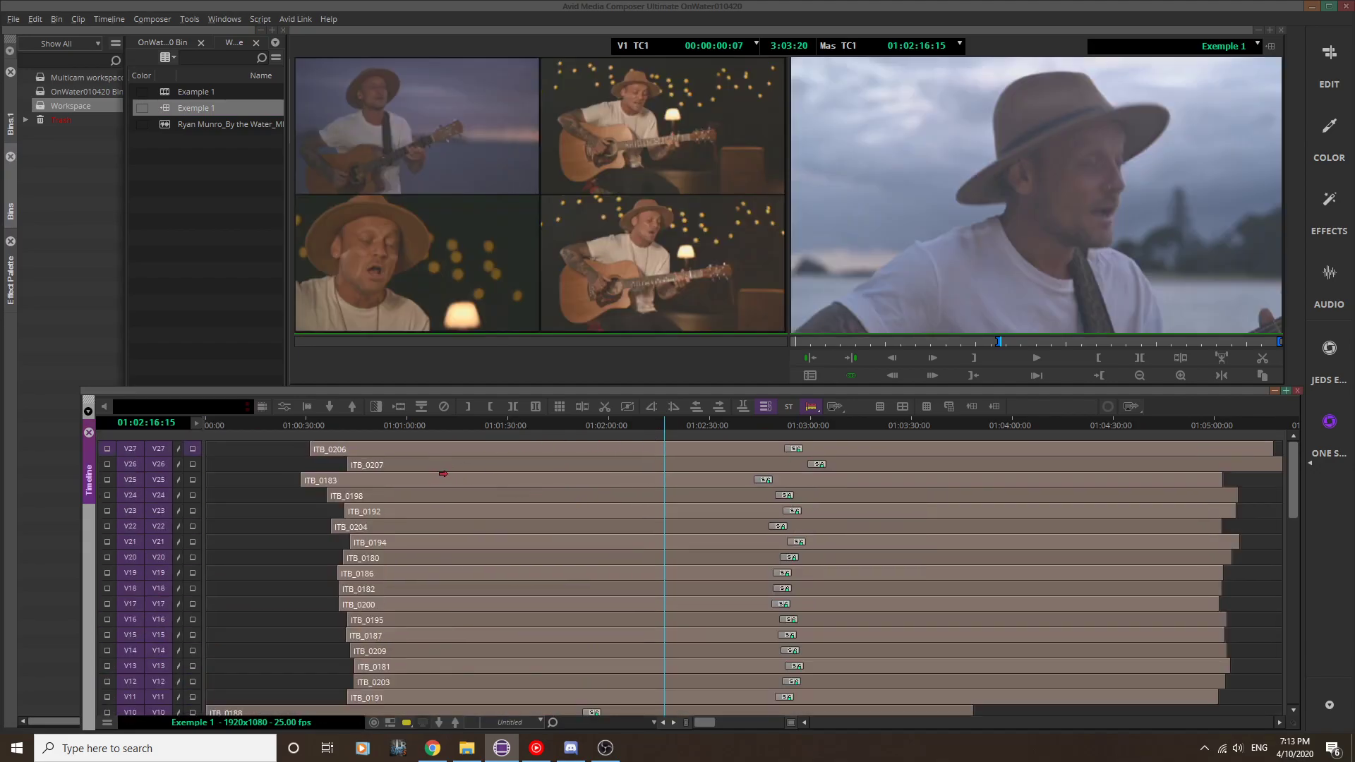
Step: Try shifting clip ITB_0183 on V25 earlier by 00:00:04:05, and undo the move
drag(444, 477, 430, 479)
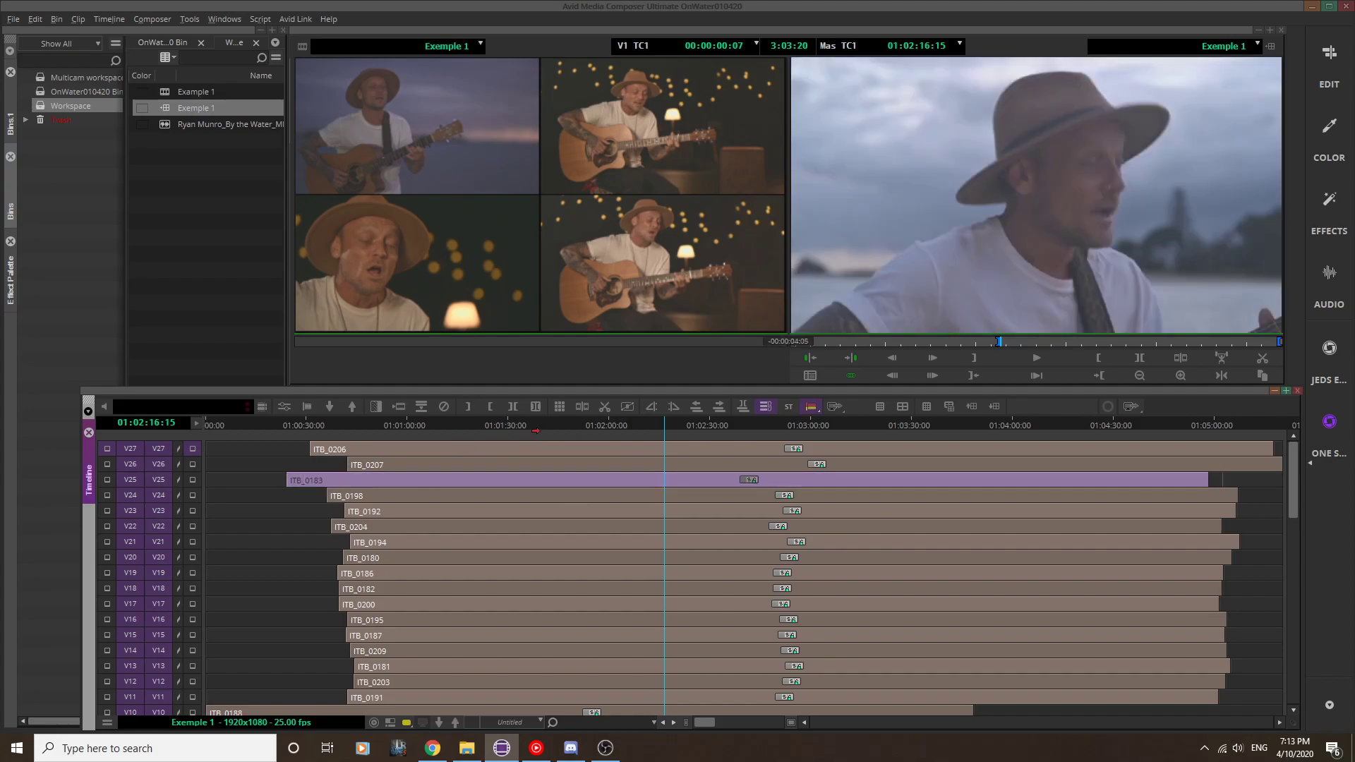
key(ctrl+z)
Step: Play the group briefly from 01:01:41:13 and examine the waveforms and offsets of its audio tracks
click(547, 423)
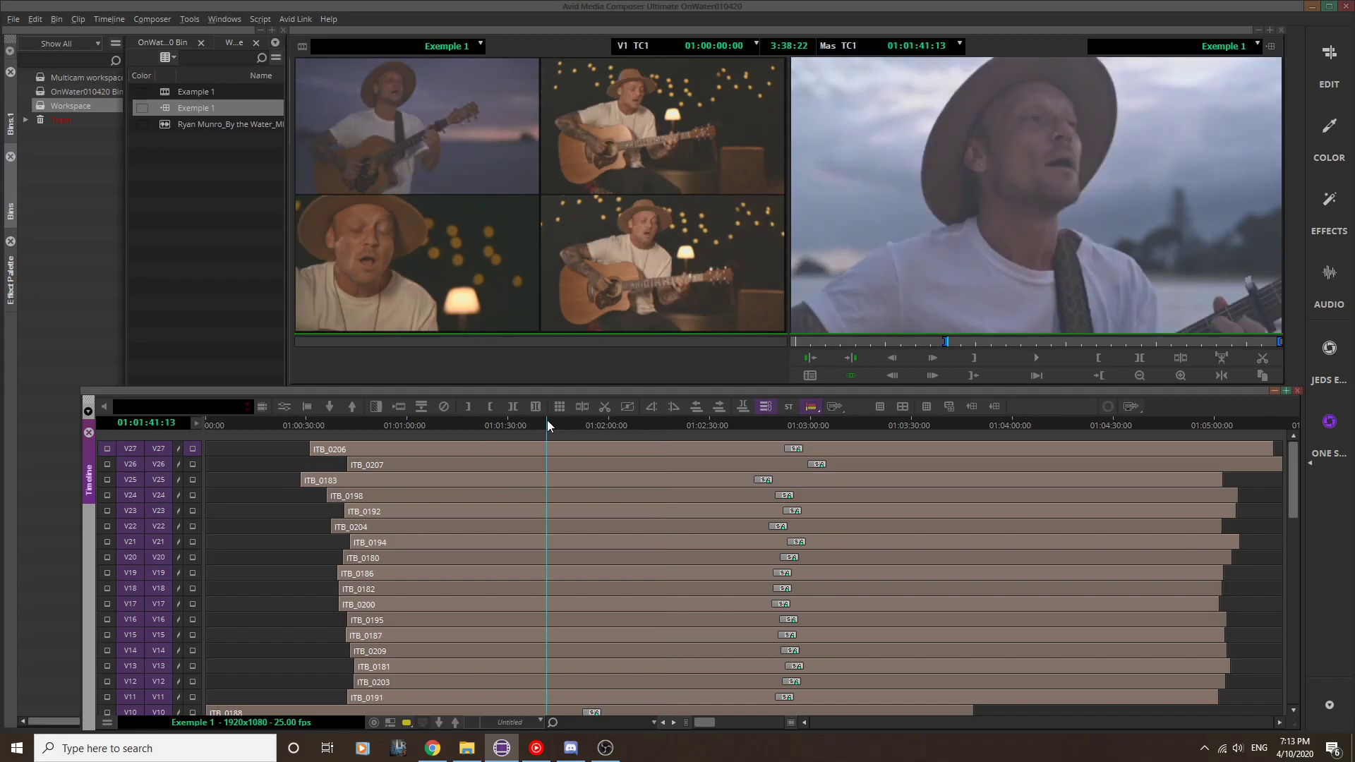
key(space)
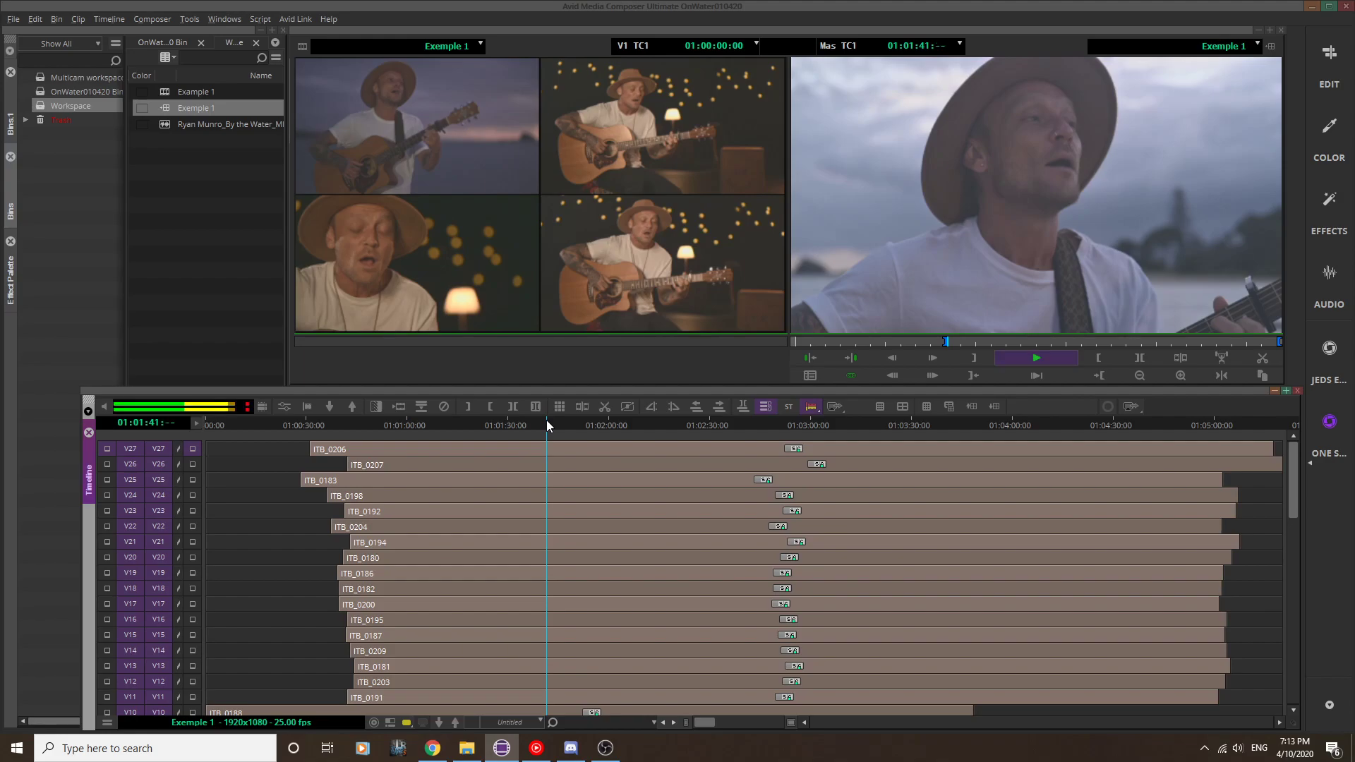
key(space)
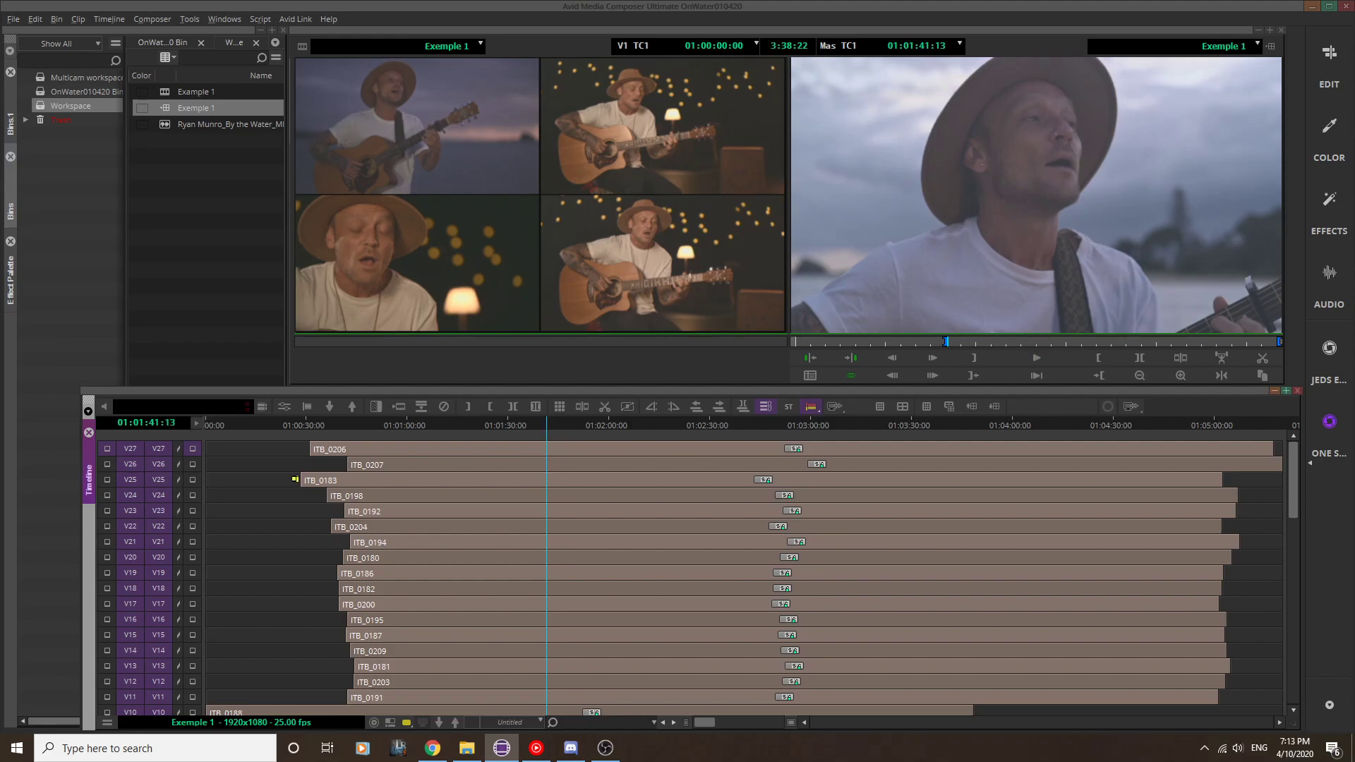
scroll(312, 503, down, 15)
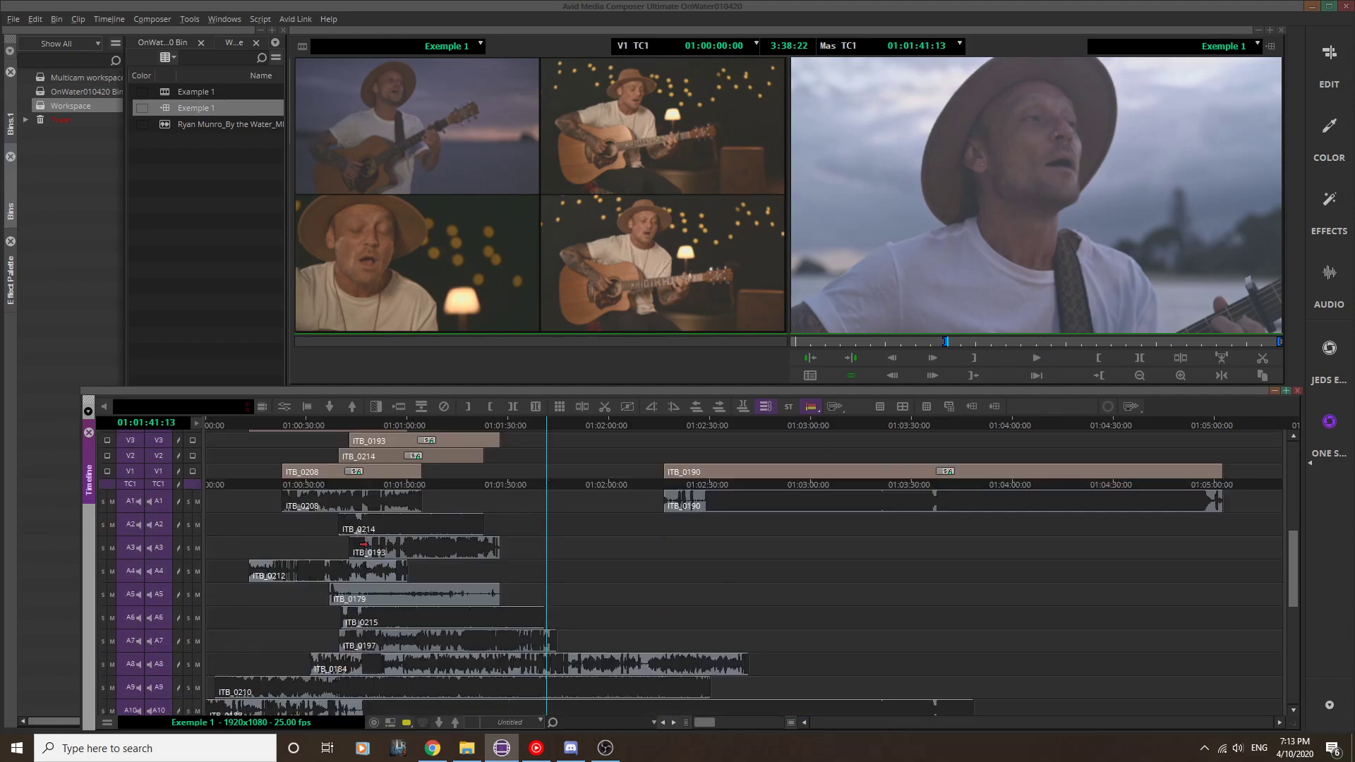
scroll(359, 545, up, 10)
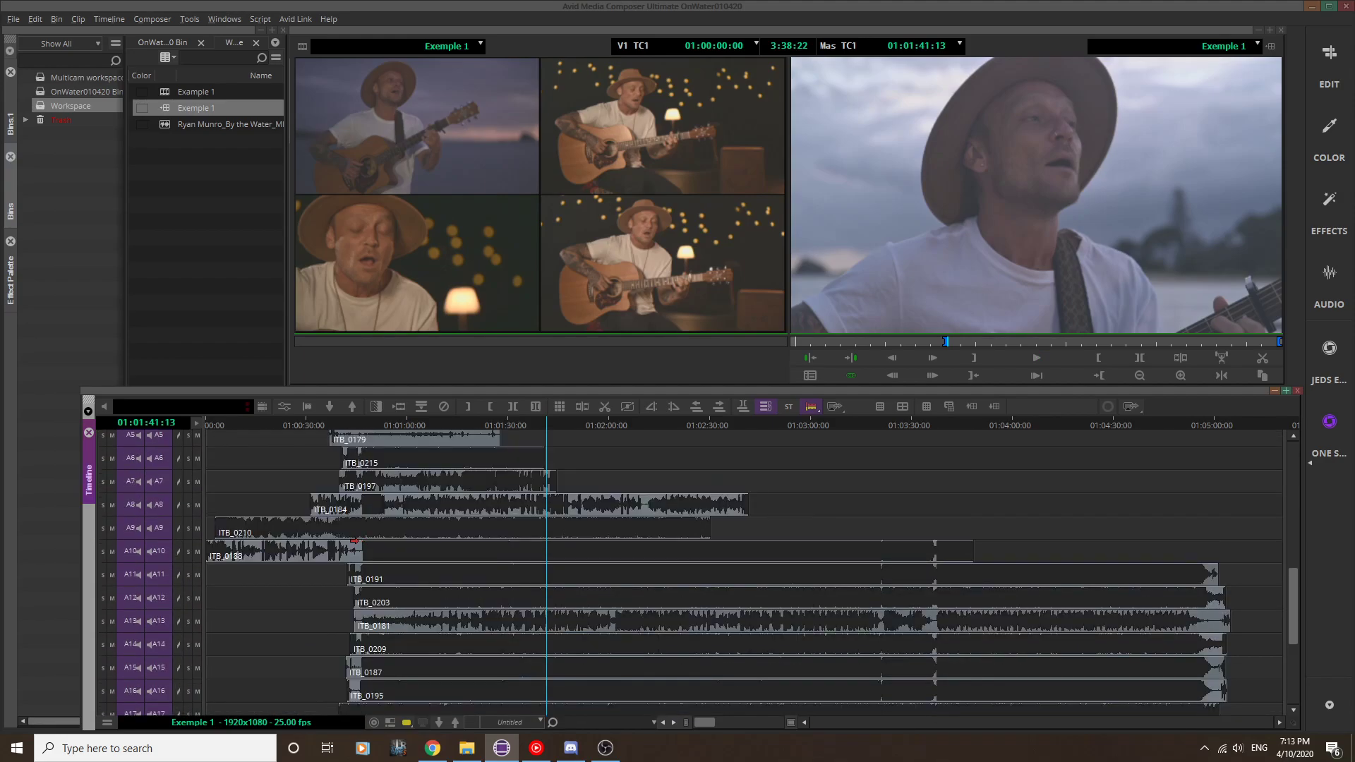
scroll(356, 544, up, 10)
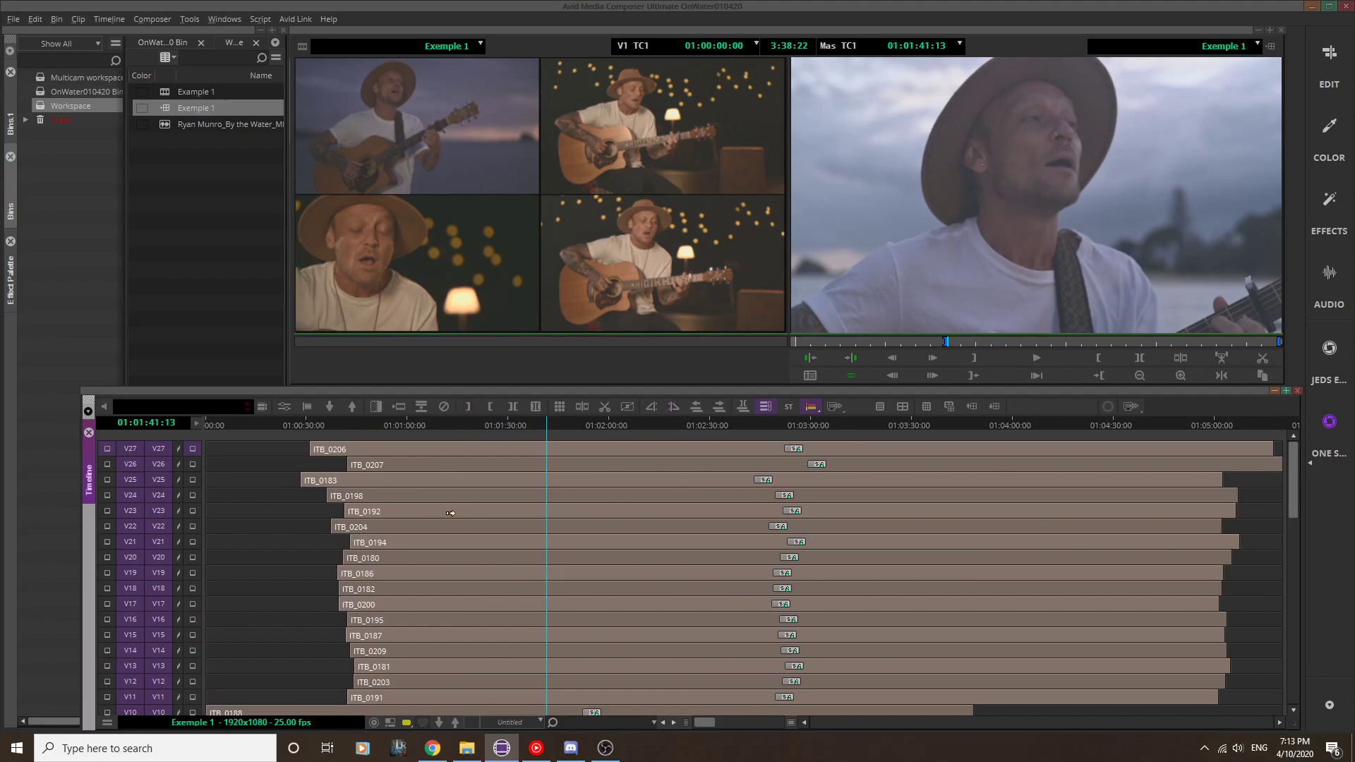
Step: Zoom in around 01:01:40:12 and select clip ITB_0204 on V22 together with its linked audio on A22
click(542, 421)
drag(705, 721, 777, 727)
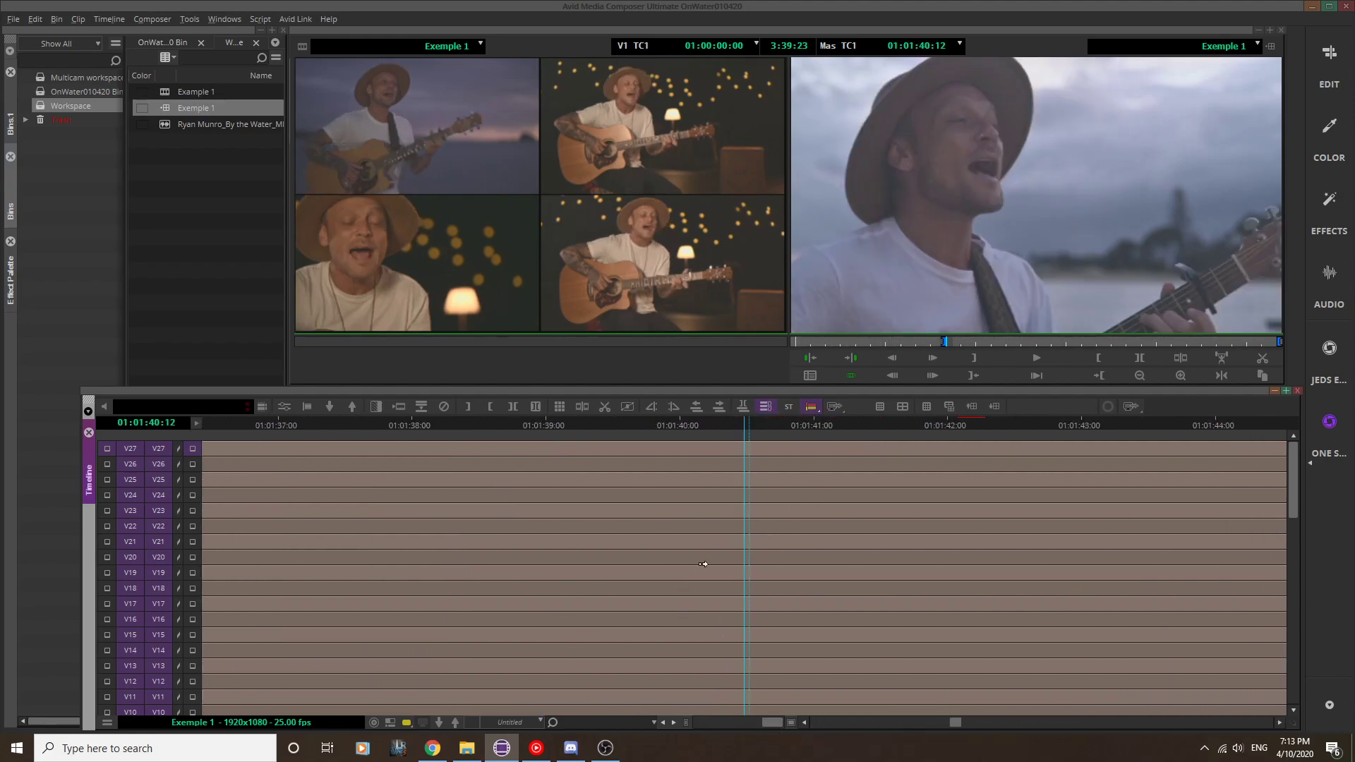
click(734, 530)
scroll(728, 526, down, 10)
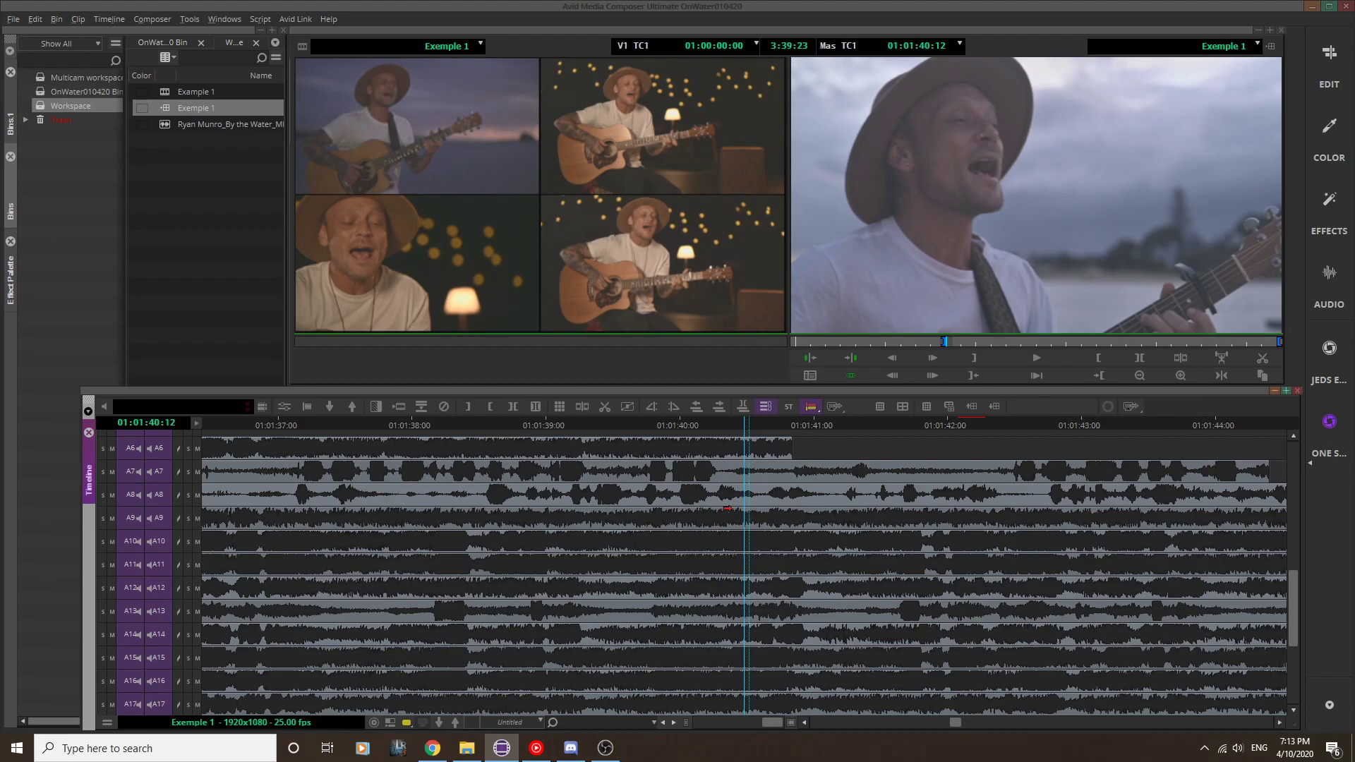
scroll(706, 530, down, 5)
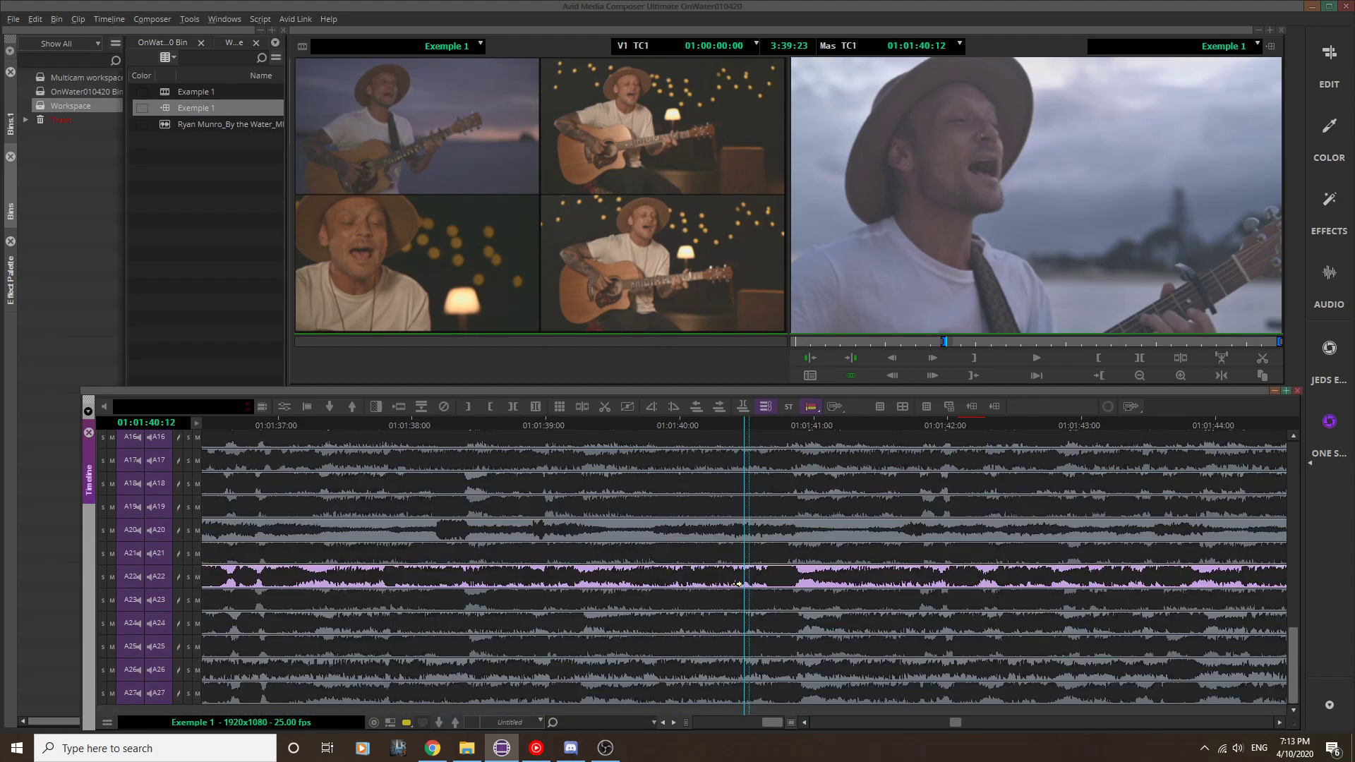
scroll(740, 574, up, 2)
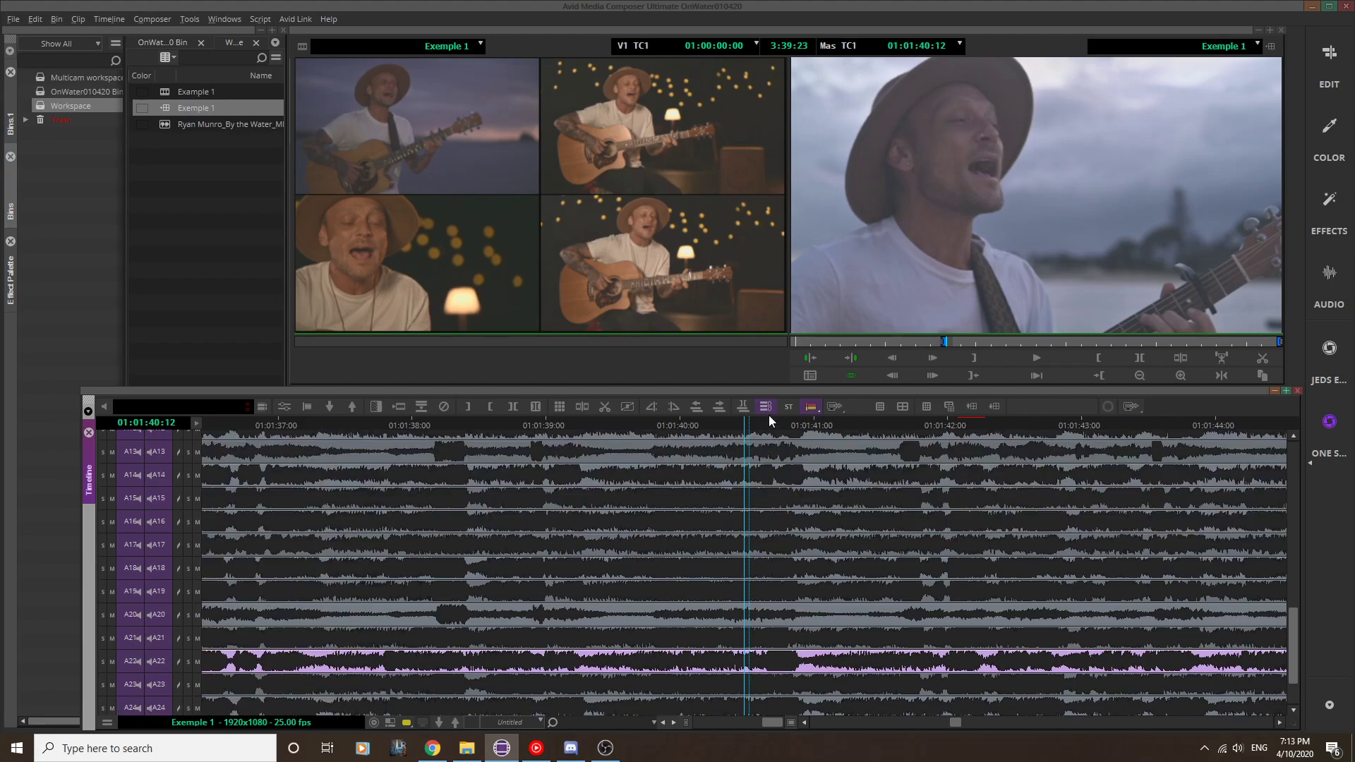
Step: Shift the selected ITB_0204 clip and its A22 audio 2 frames earlier to adjust its sync
click(766, 407)
scroll(771, 534, up, 4)
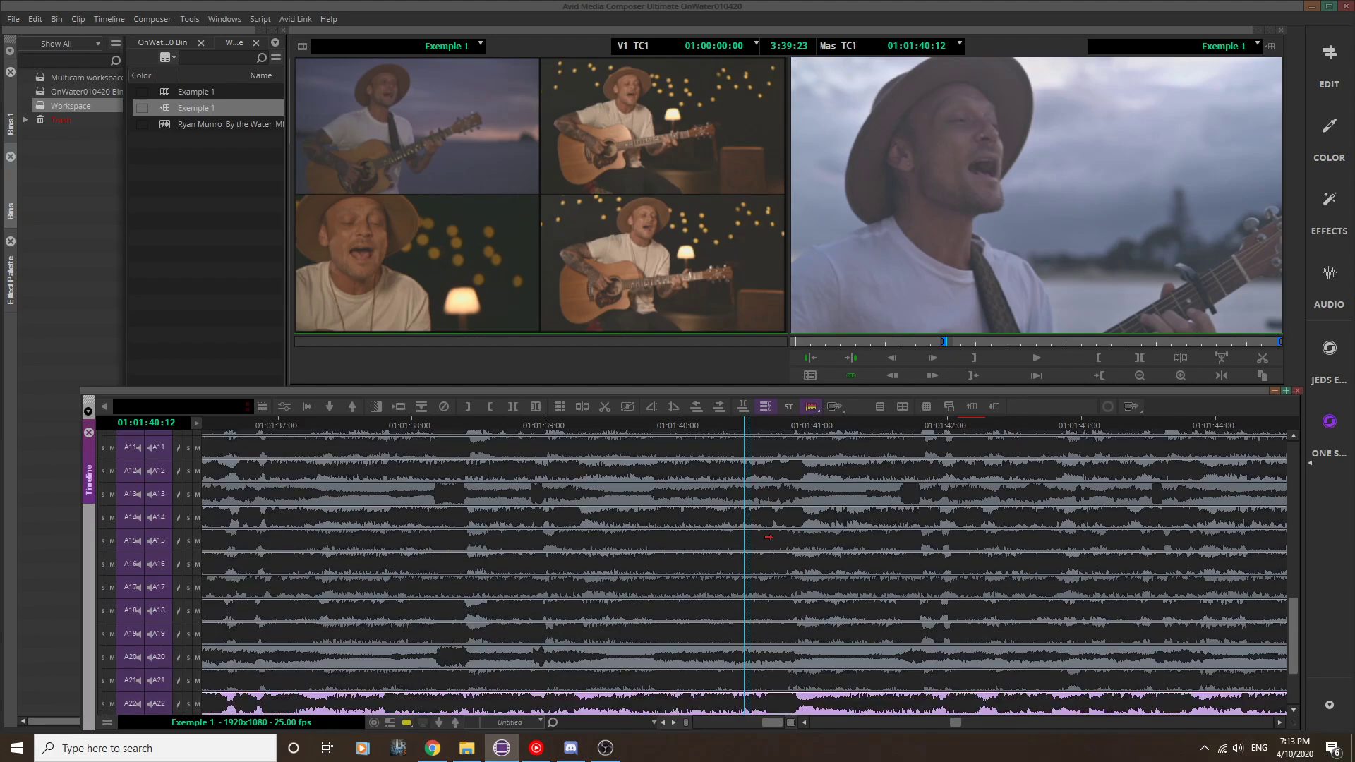
scroll(770, 532, down, 6)
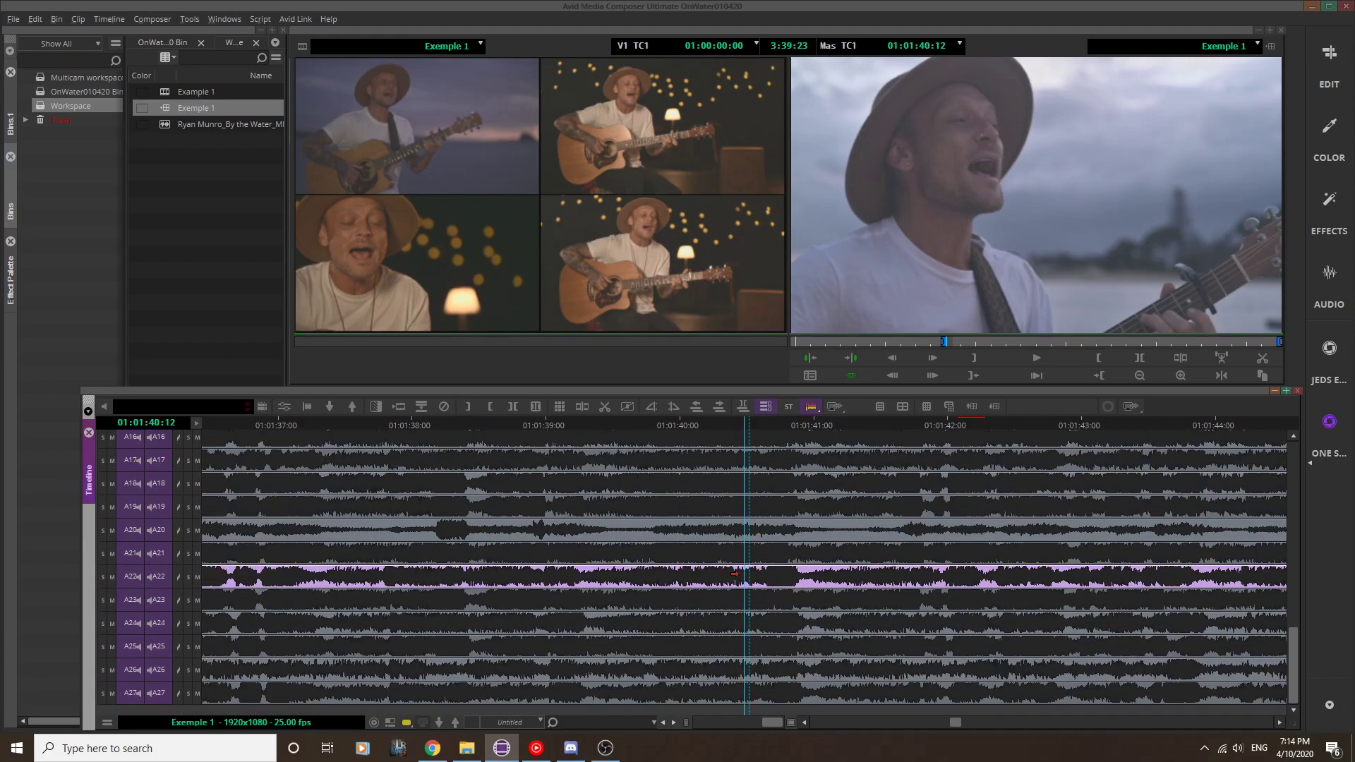
click(734, 574)
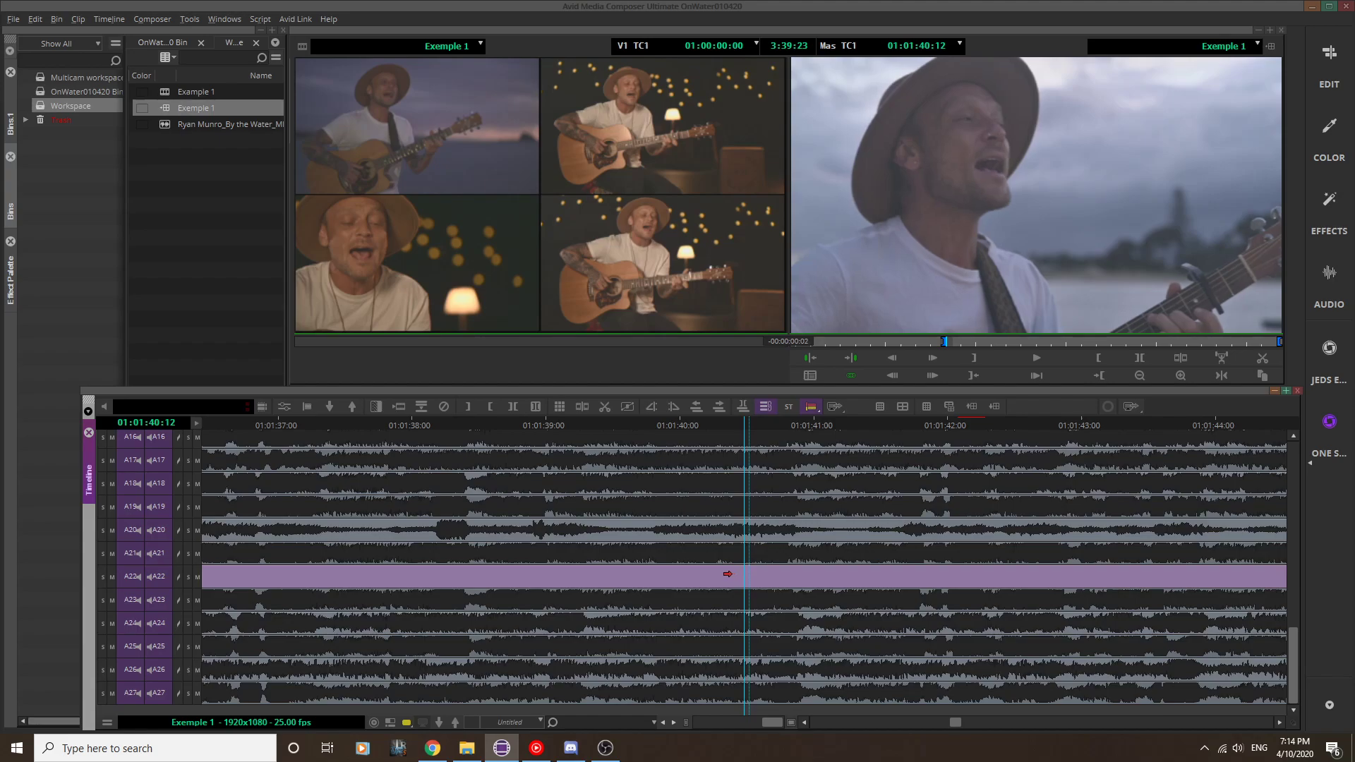
drag(442, 559, 440, 560)
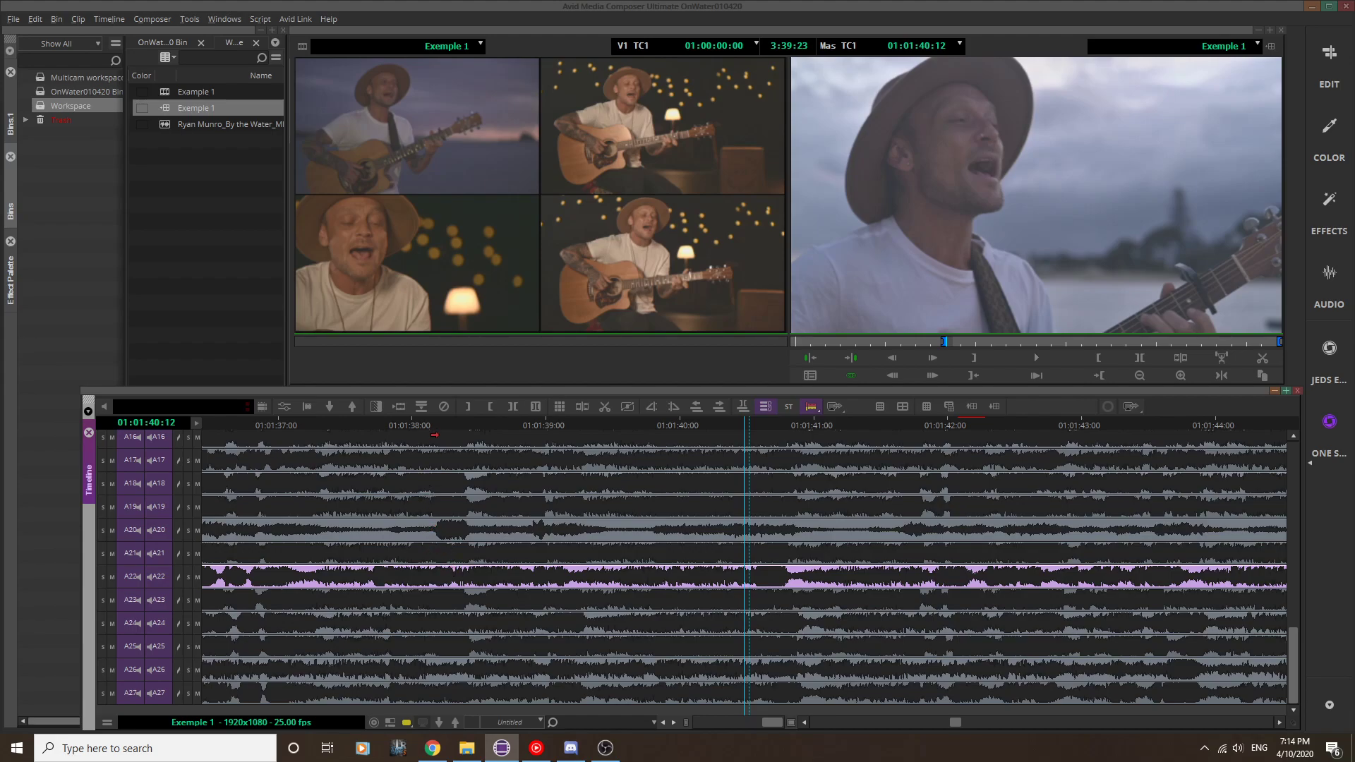
Step: Move the playhead to 01:01:38:04, shift ITB_0204 another 3 frames earlier, and return to the full-length timeline view
click(434, 427)
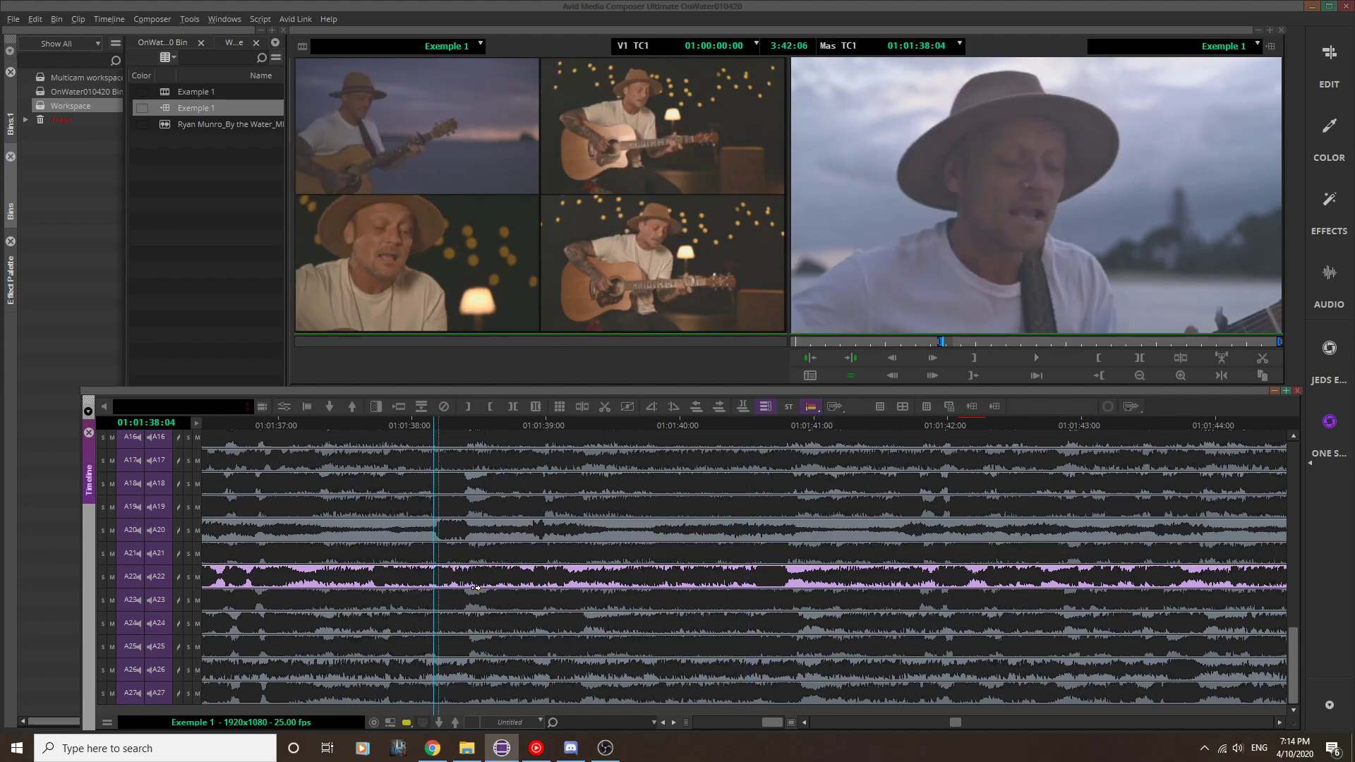
drag(479, 573, 468, 575)
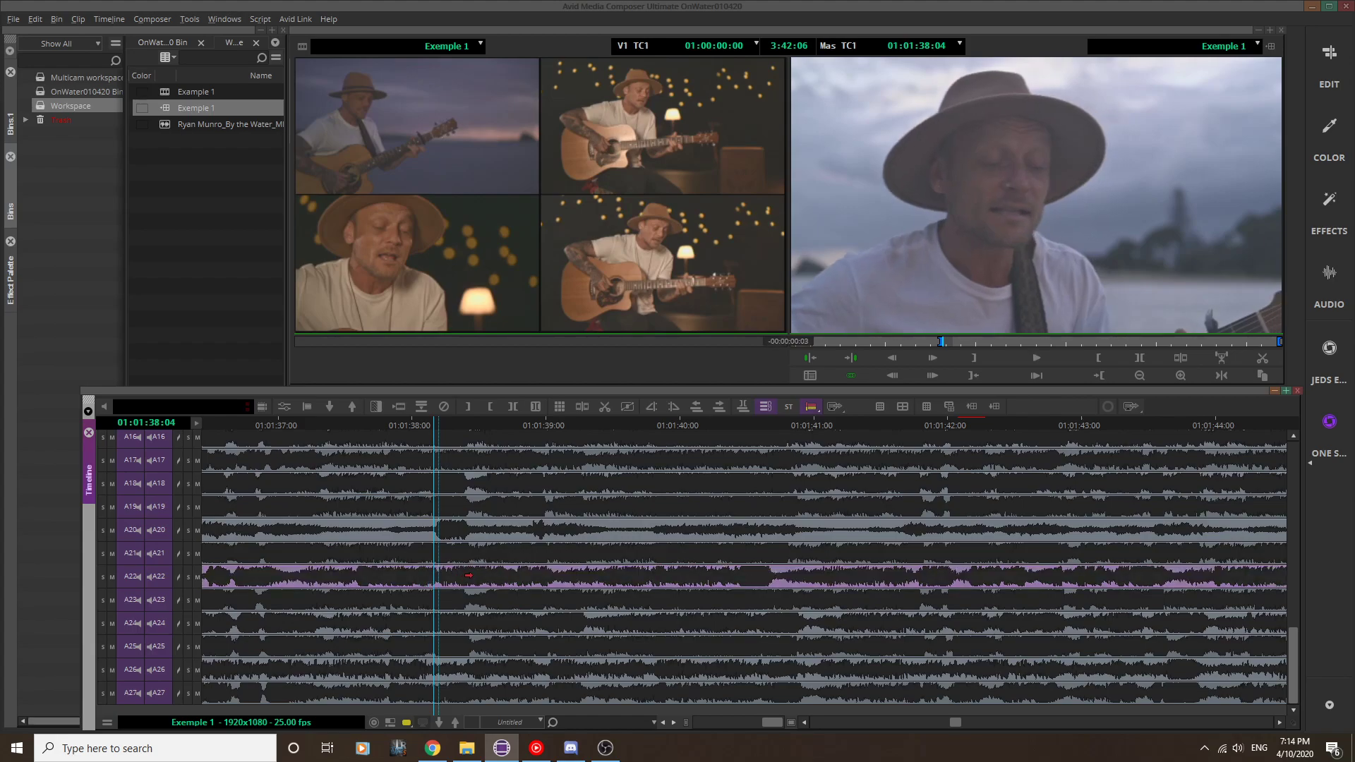
drag(469, 575, 468, 576)
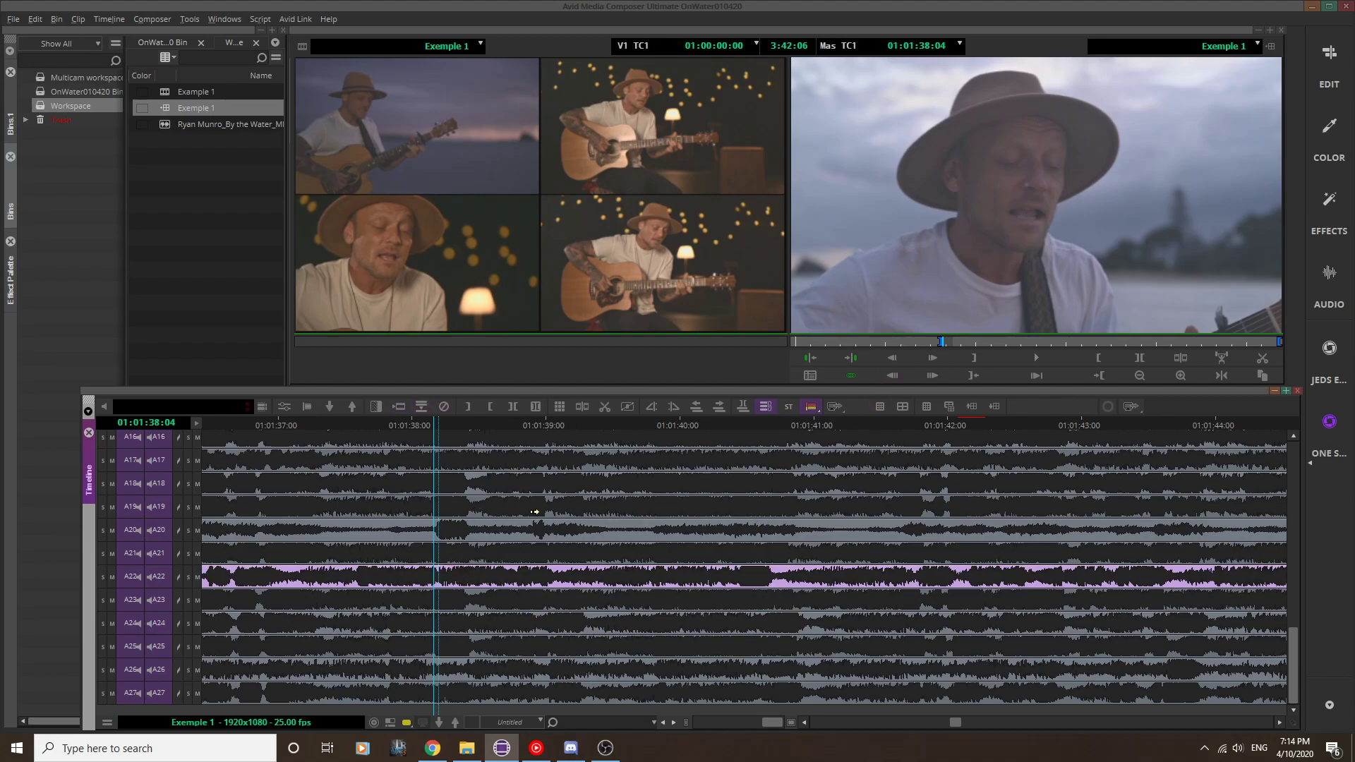
scroll(524, 602, up, 15)
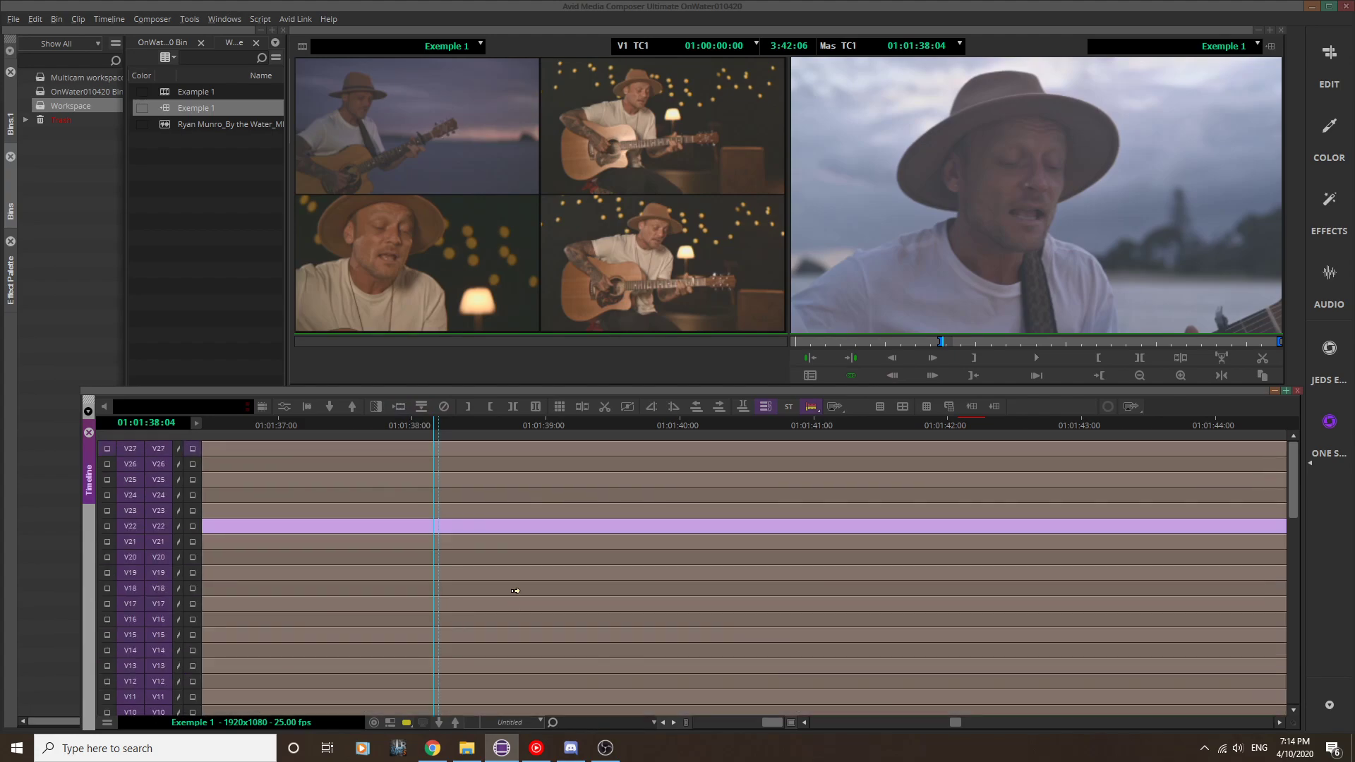
drag(774, 725, 633, 717)
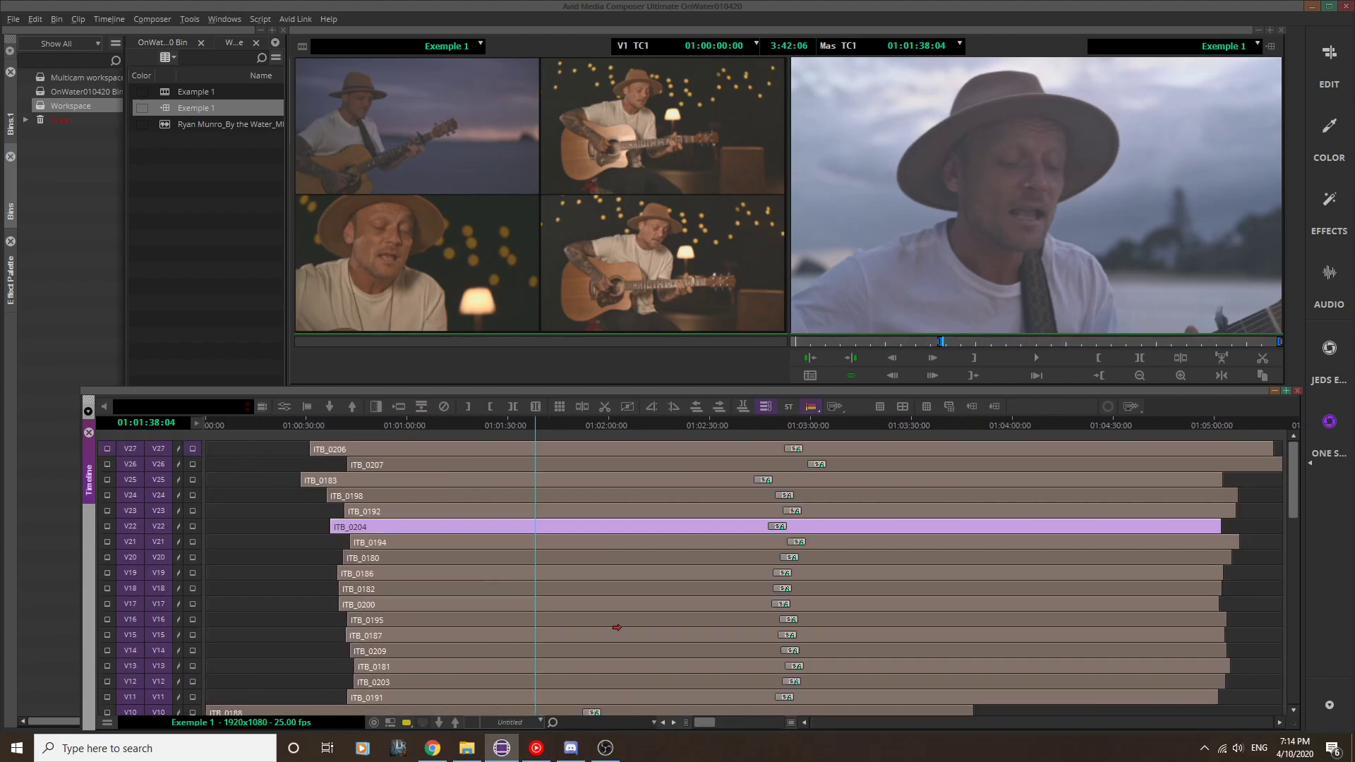
Step: Load the Example 1 sequence, updating the existing group with the changes, and restore the multicam quad-split display
double_click(164, 93)
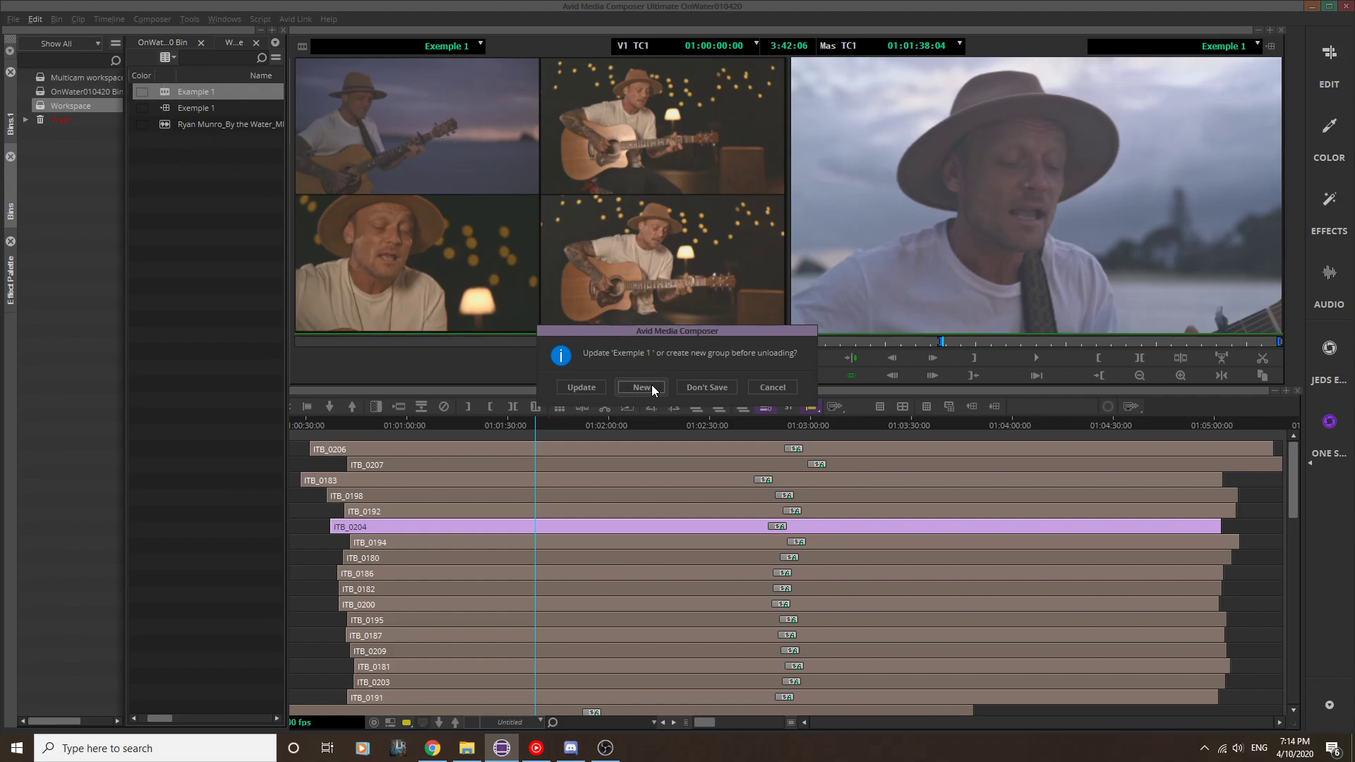
click(582, 387)
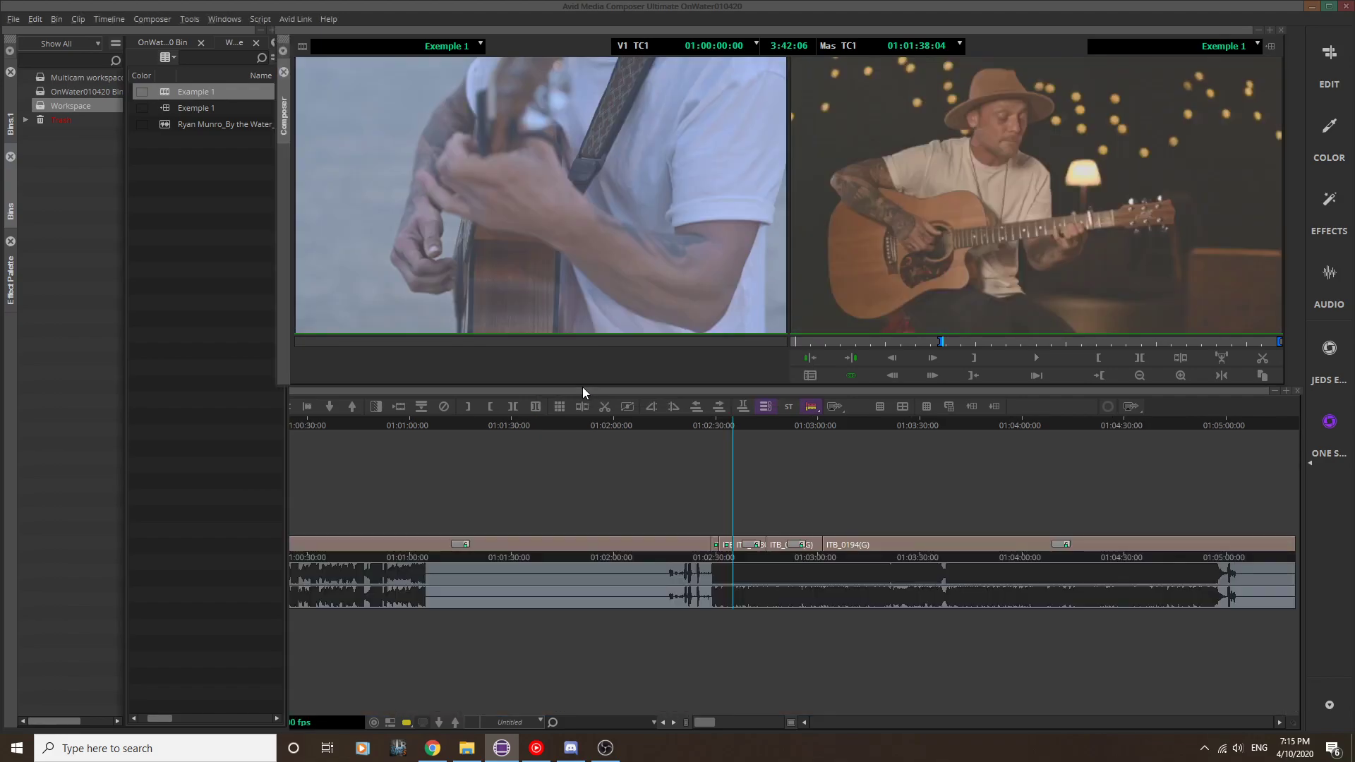
key(ctrl+shift+m)
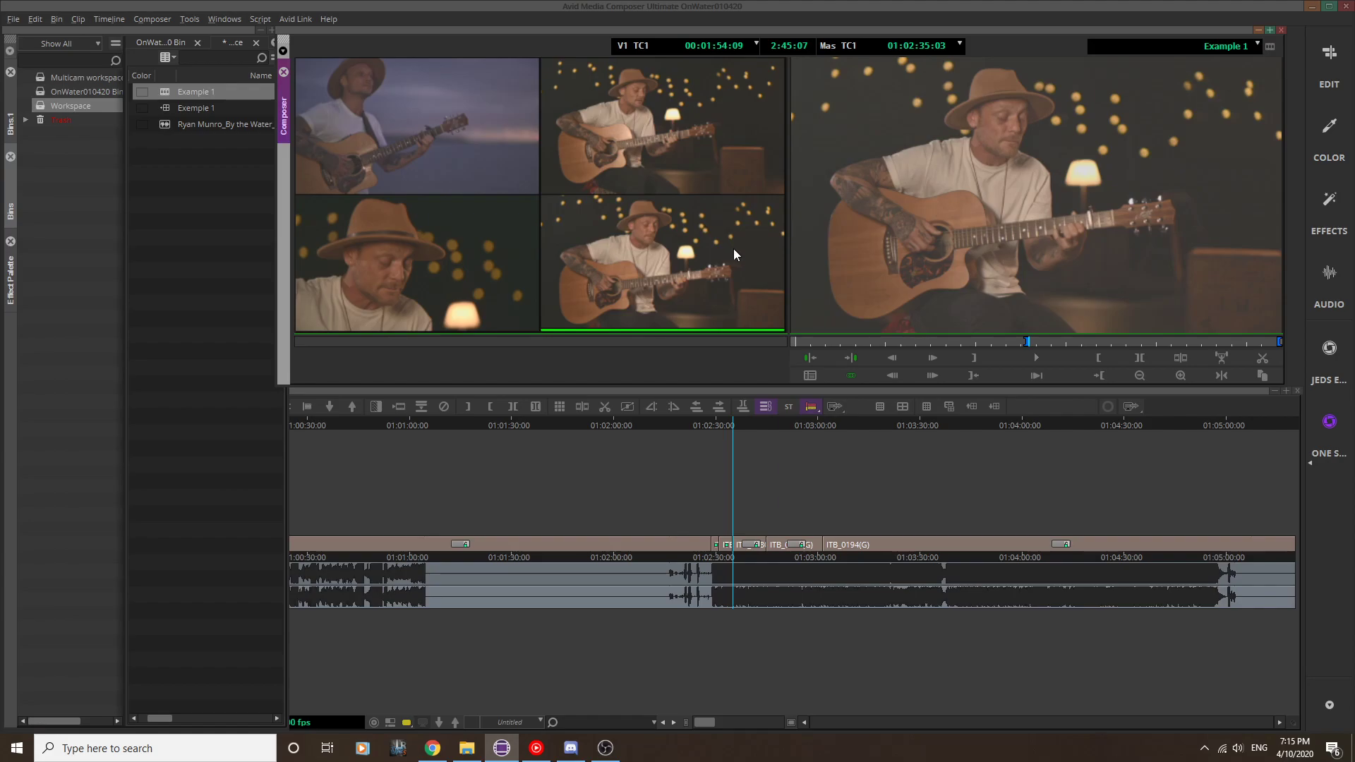
Step: Refresh the Example 1 sequence with the All option to bring in the edited group, and dismiss the alert
right_click(167, 92)
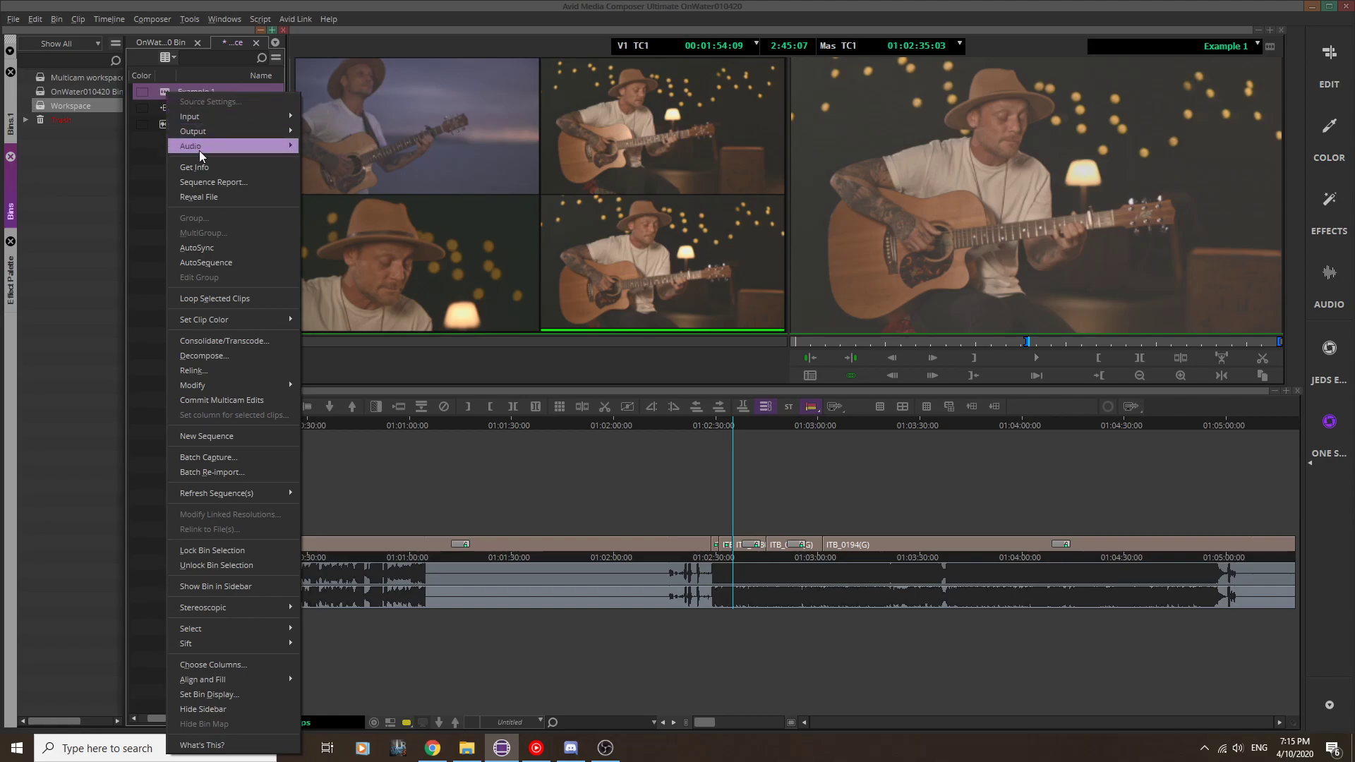
mouse_move(220, 496)
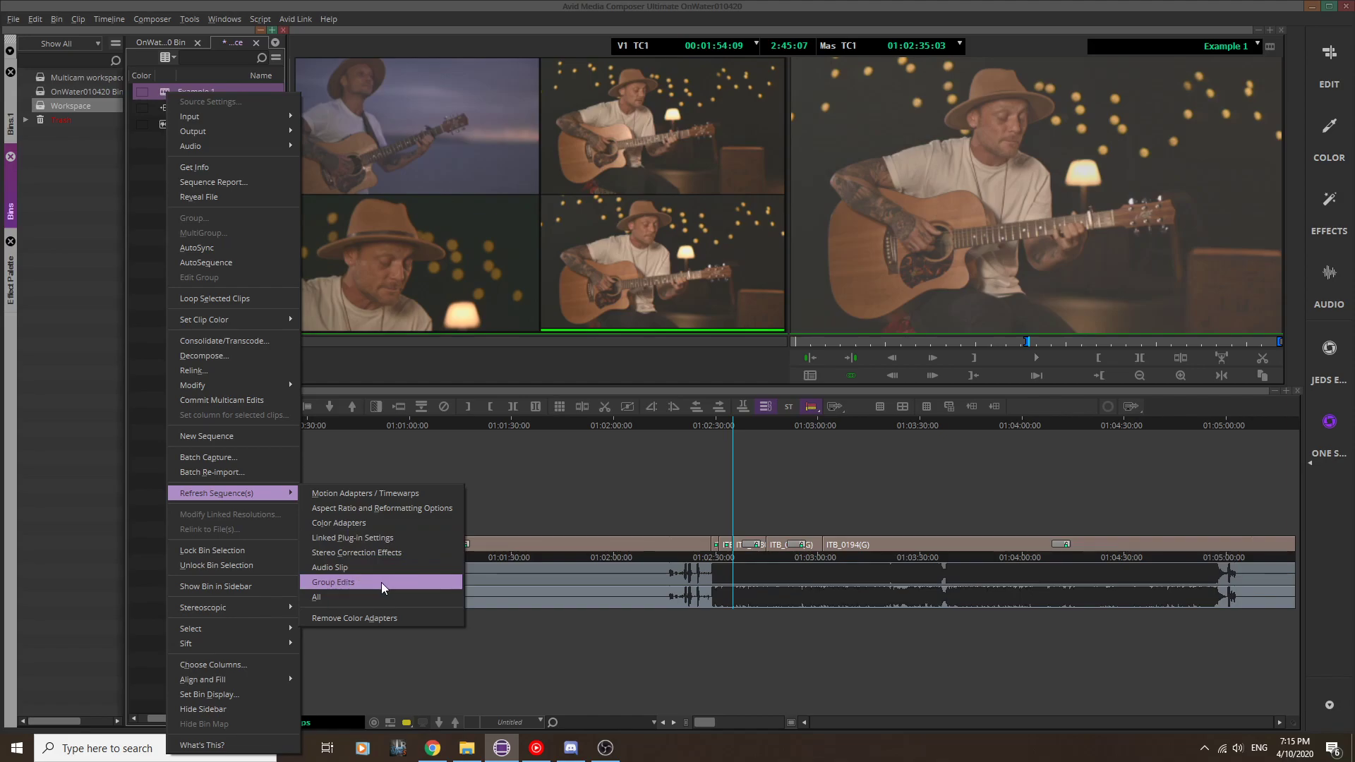
click(323, 596)
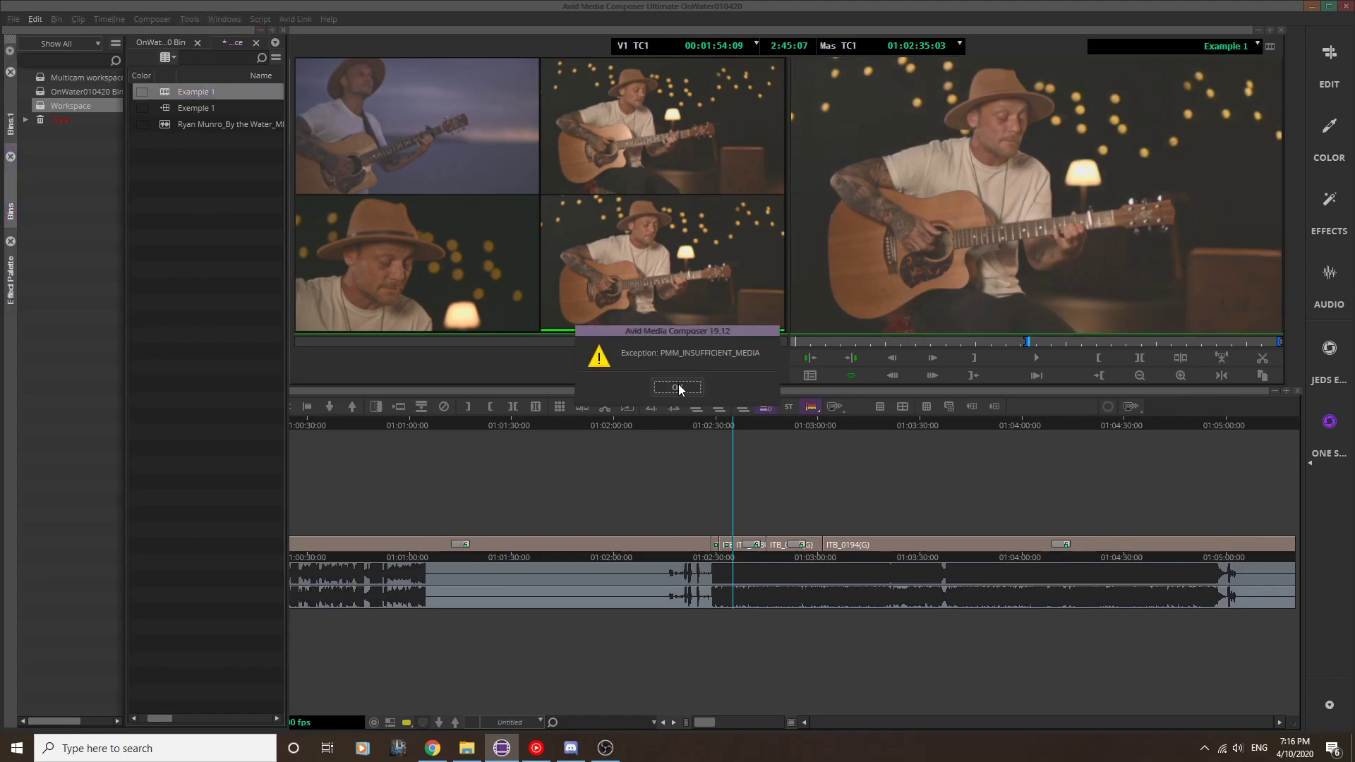
click(679, 384)
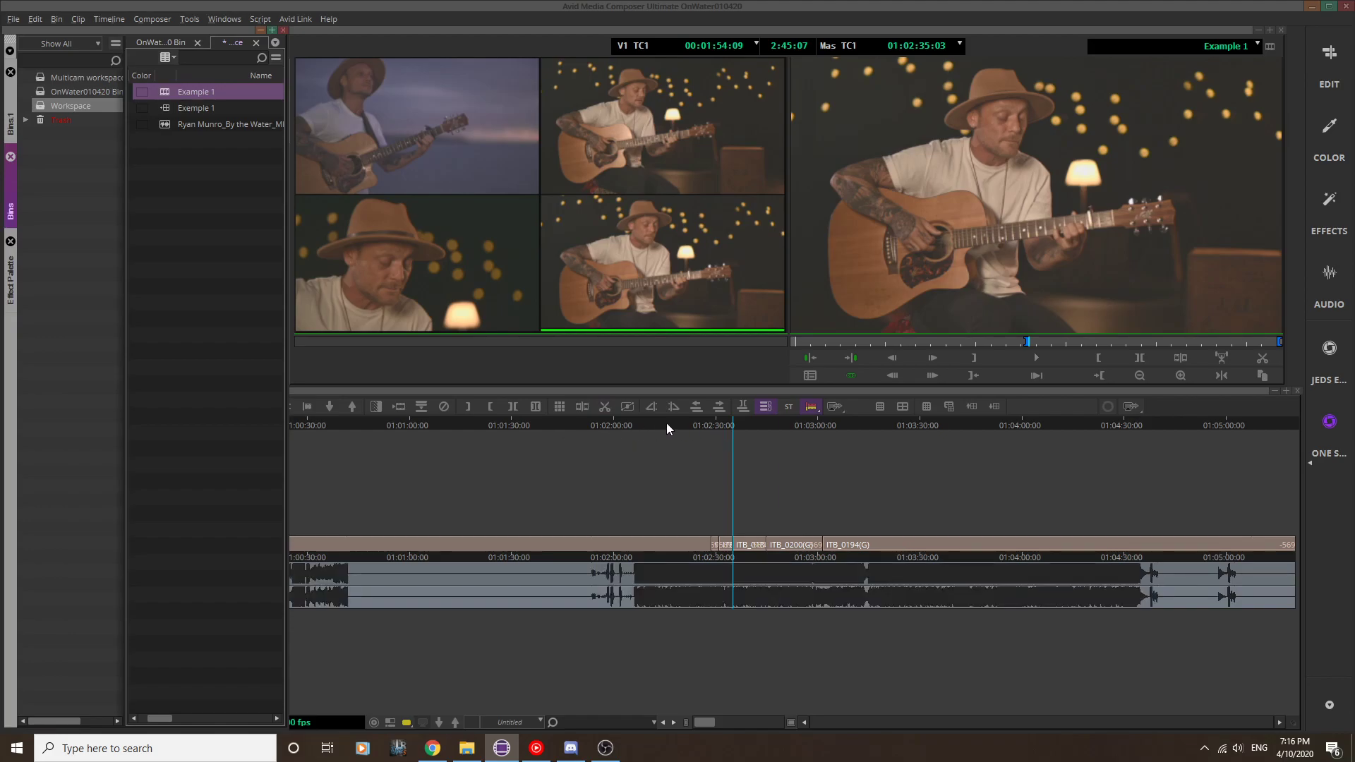
Step: Check the refreshed Example 1 sequence at 01:02:08:09 and 01:02:16:06
mouse_move(642, 422)
mouse_down()
mouse_move(628, 428)
mouse_move(642, 428)
mouse_up()
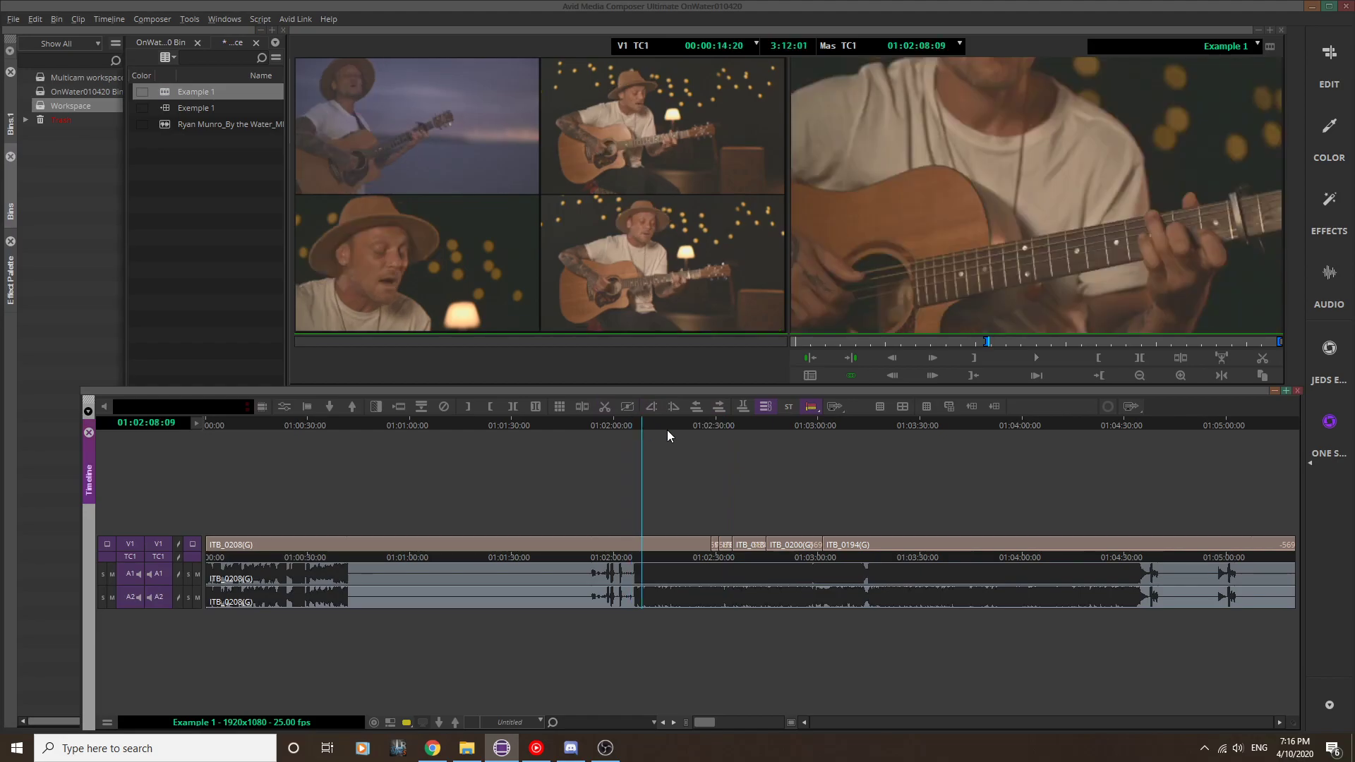
click(669, 425)
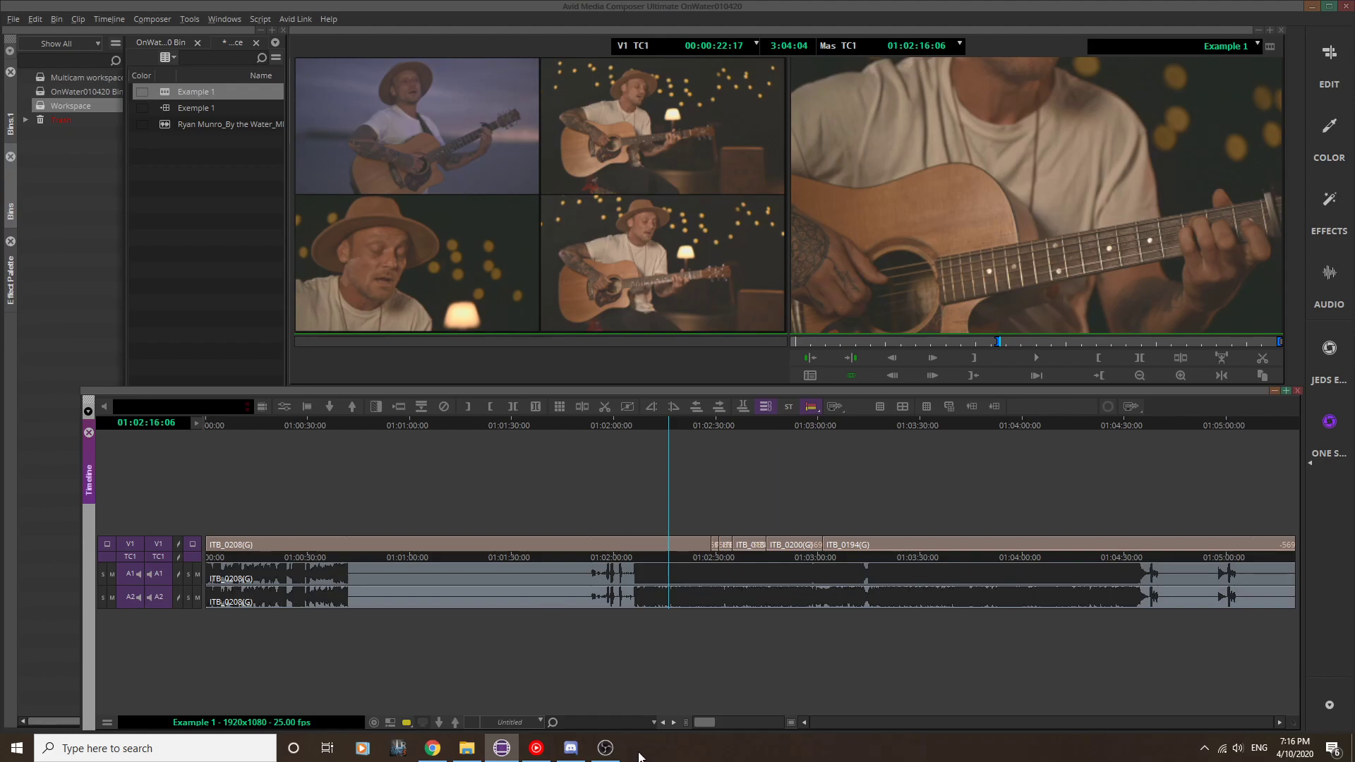
click(606, 748)
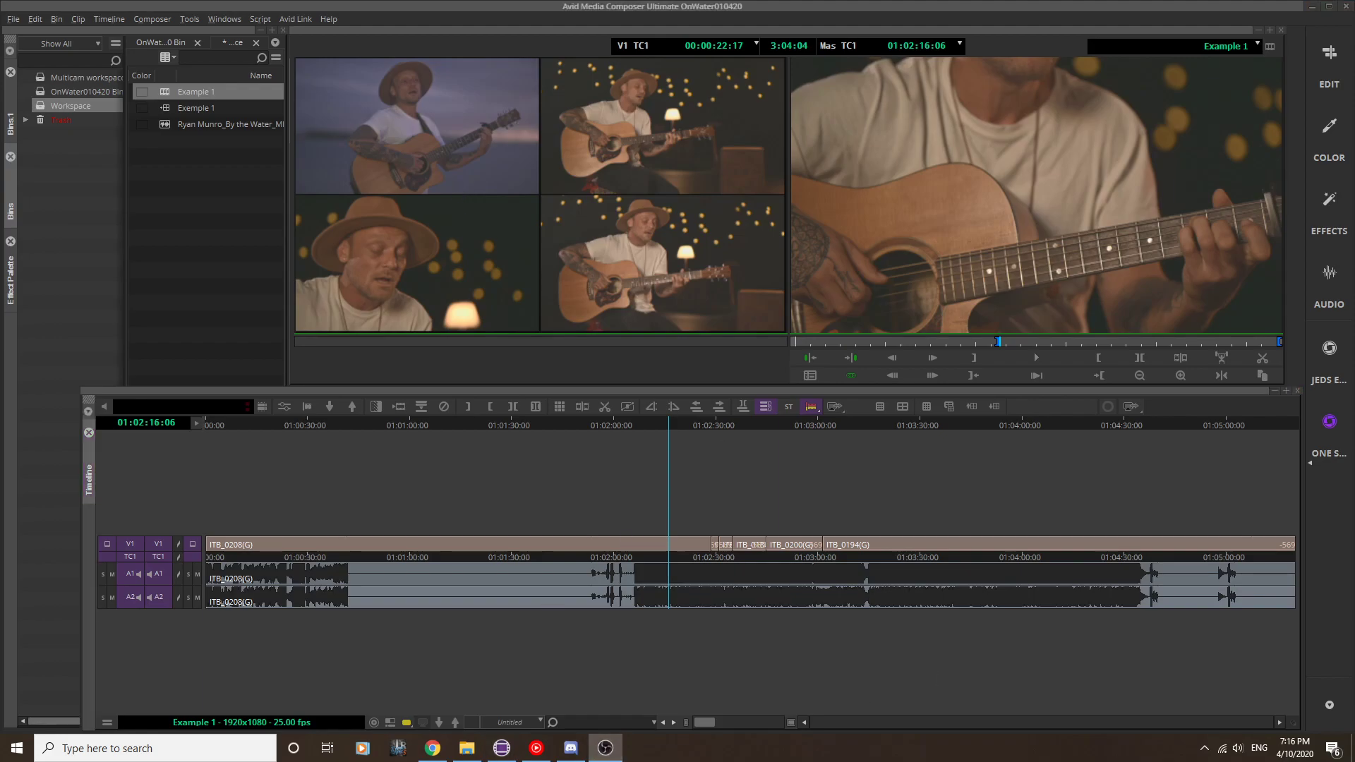